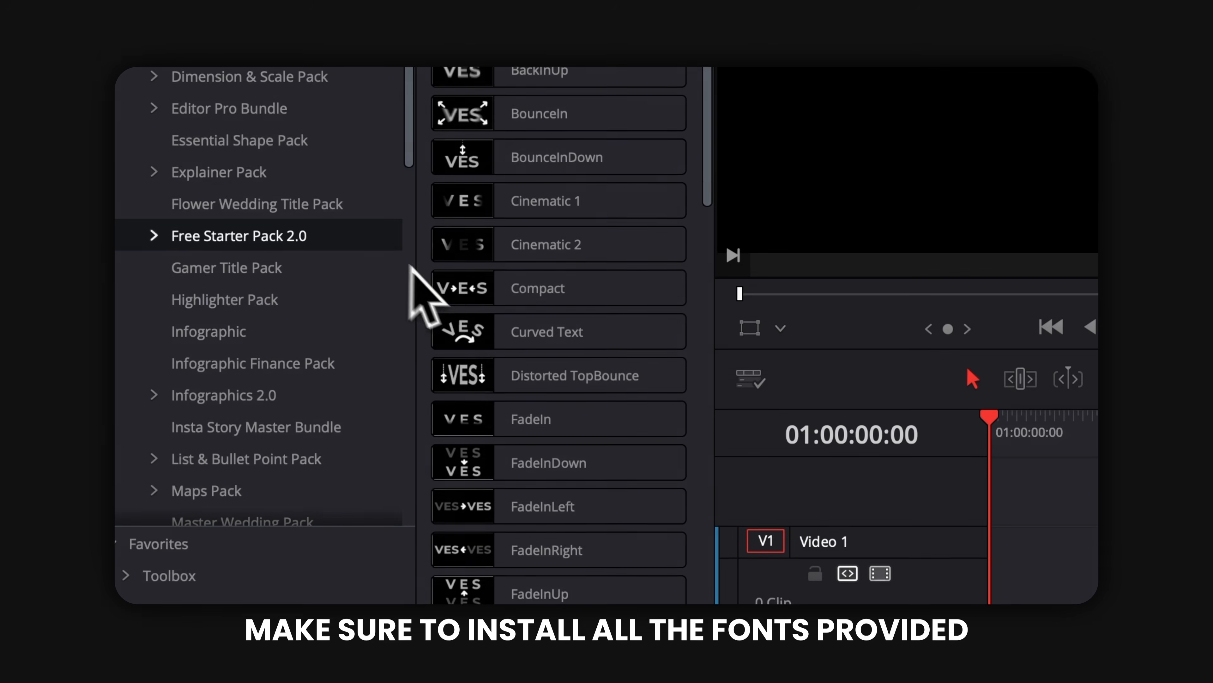
# Add the Compact title at the start of the Video 1 track.
pyautogui.click(462, 270)
pyautogui.moveTo(462, 272); pyautogui.dragTo(995, 566)
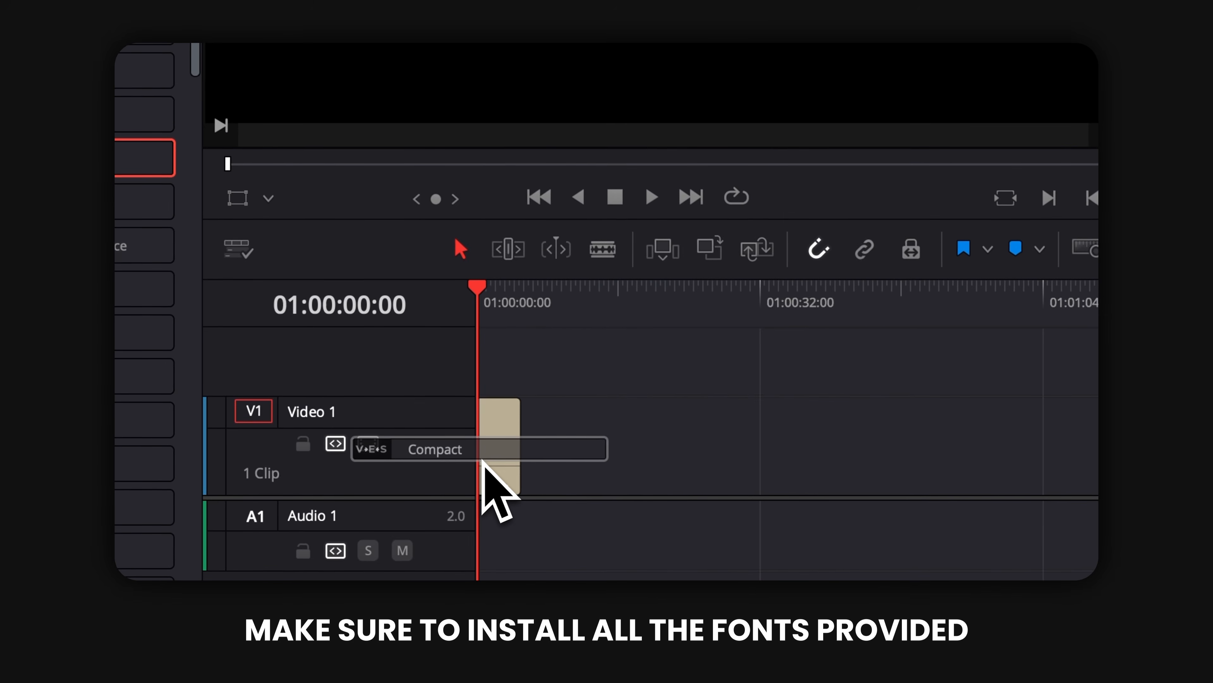
pyautogui.moveTo(483, 460); pyautogui.dragTo(485, 462)
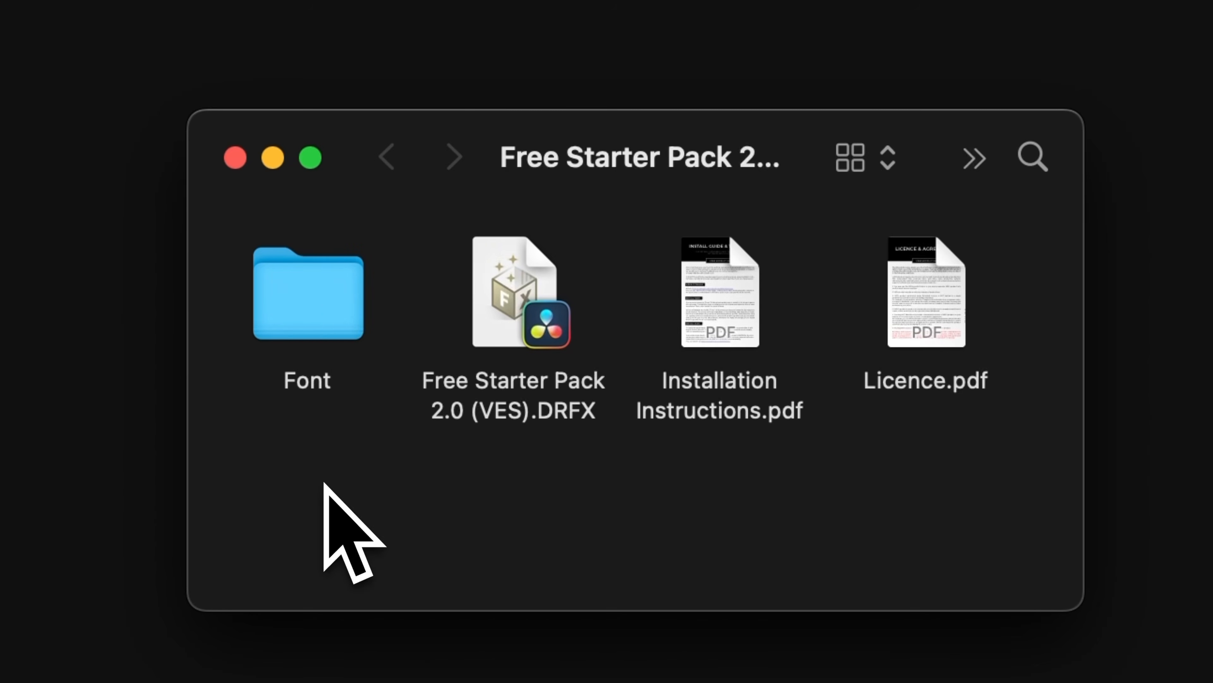
# Select all the Poppins .ttf files in the Font folder and install them in the system font manager.
pyautogui.doubleClick(317, 301)
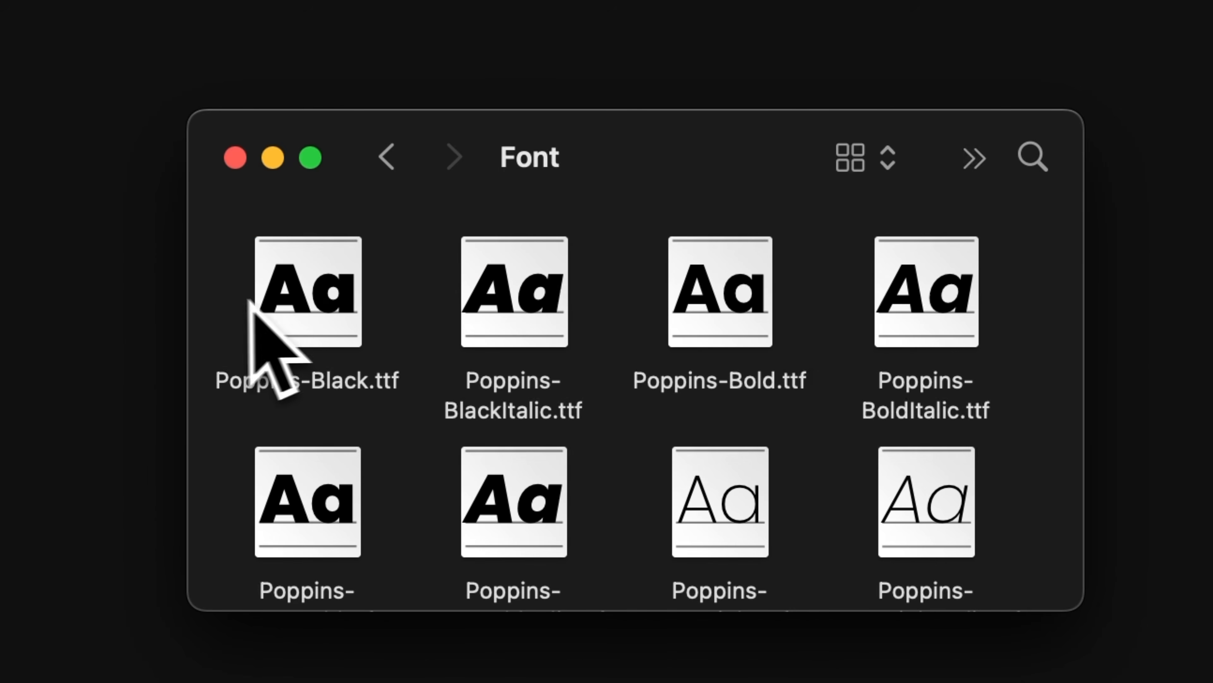
pyautogui.moveTo(222, 297); pyautogui.dragTo(1042, 680)
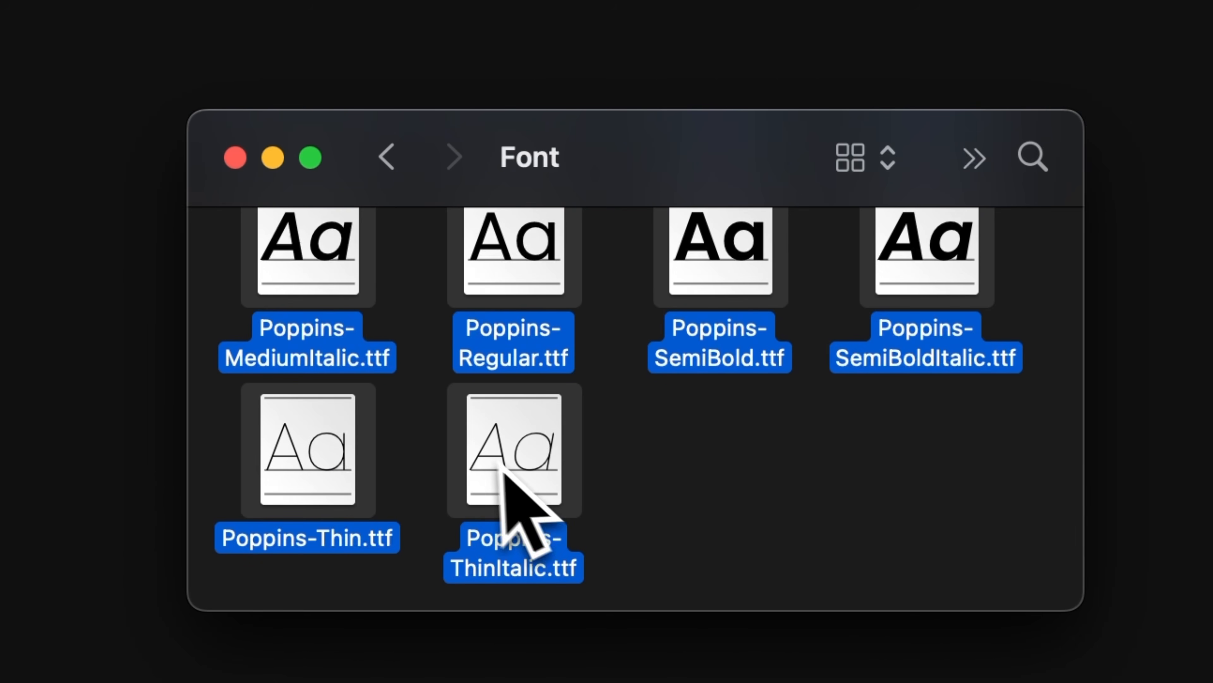
pyautogui.doubleClick(497, 483)
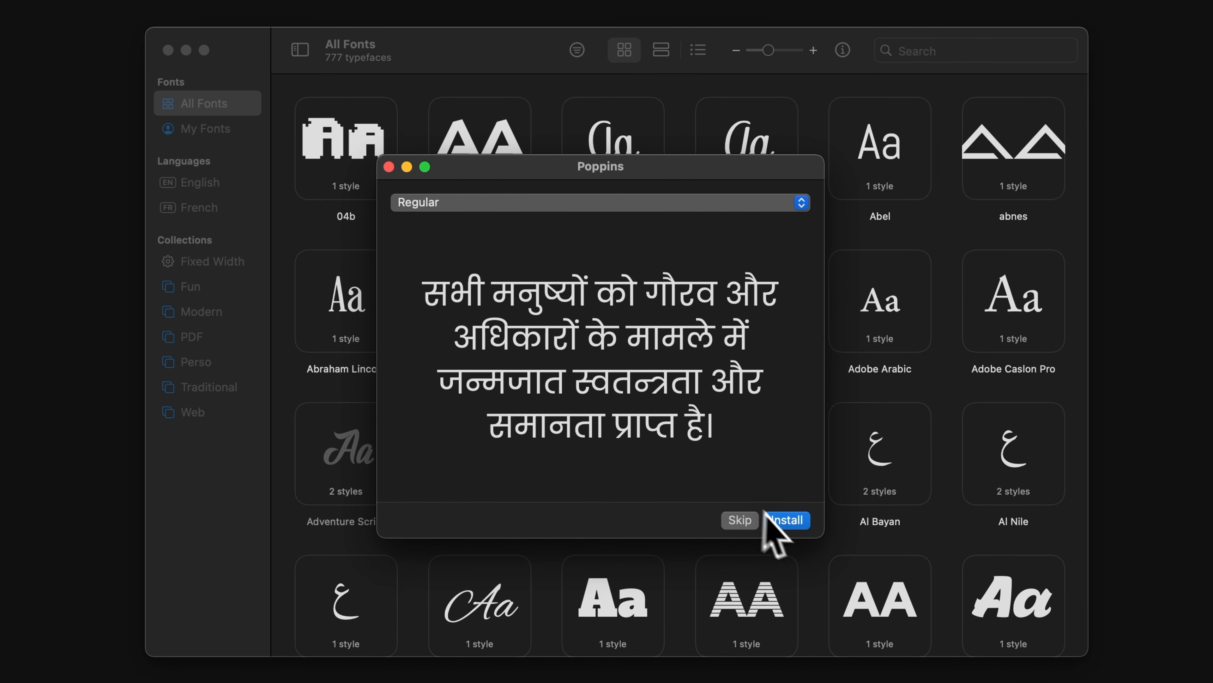
pyautogui.click(794, 526)
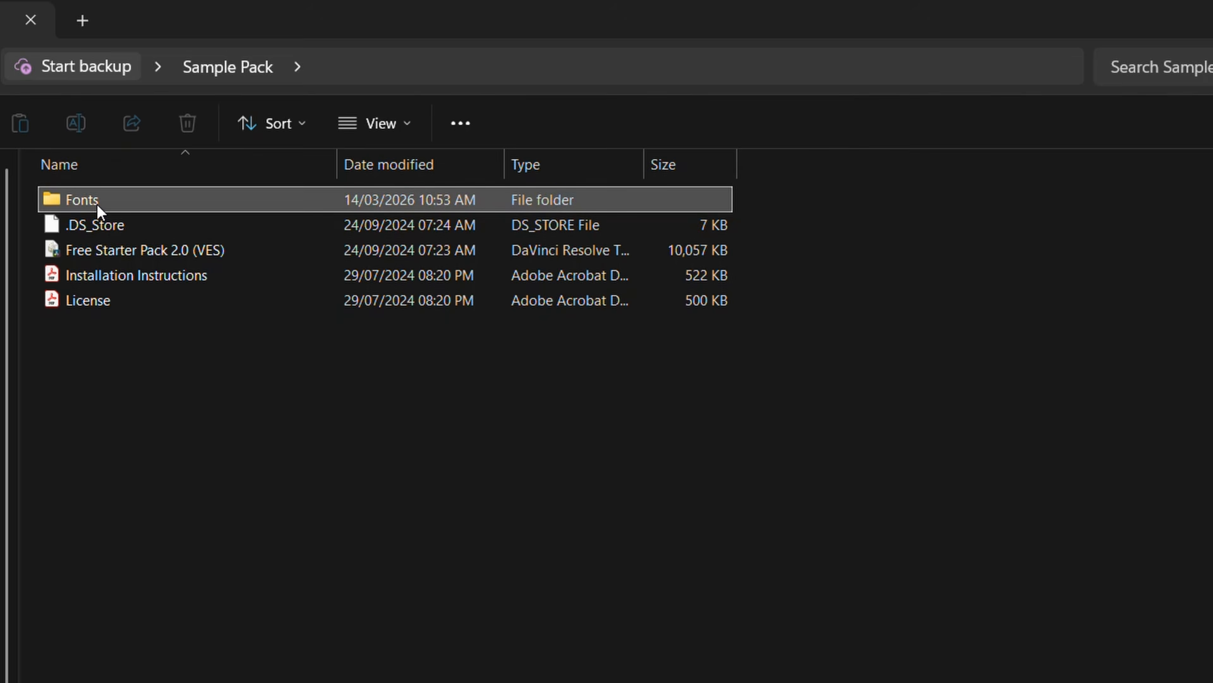
# Install all the Poppins TrueType font files from the Sample Pack's Fonts folder in Windows File Explorer.
pyautogui.doubleClick(98, 203)
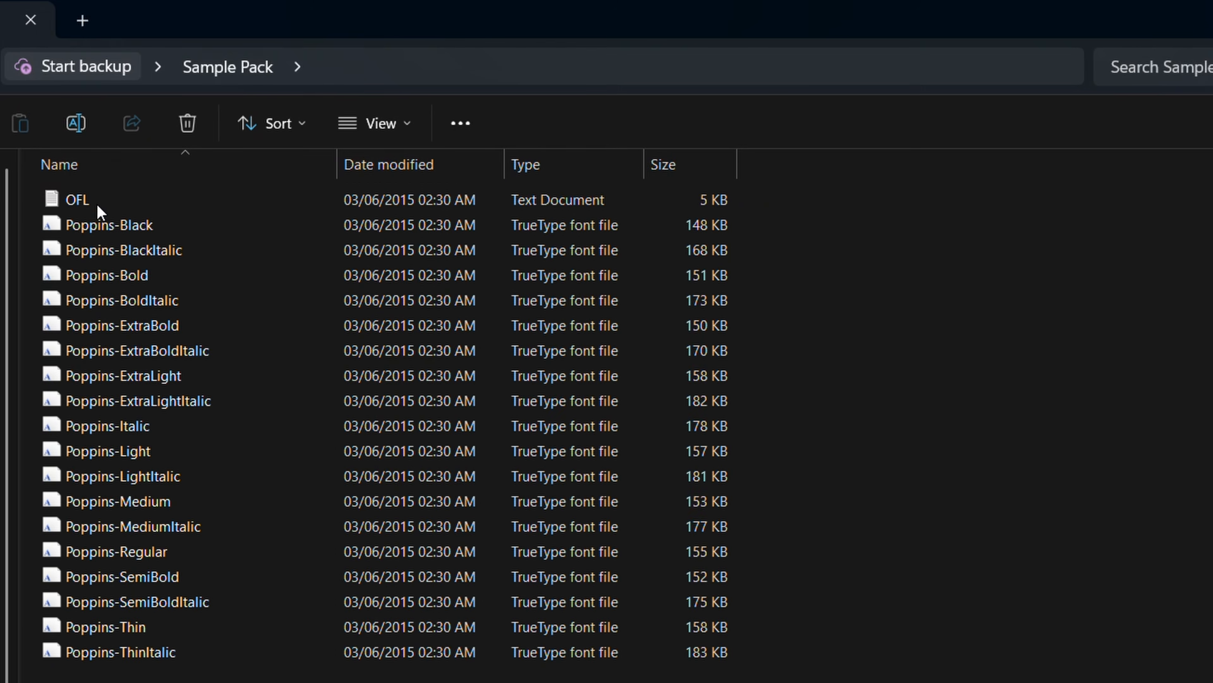
pyautogui.moveTo(223, 675); pyautogui.dragTo(108, 230)
pyautogui.rightClick(161, 279)
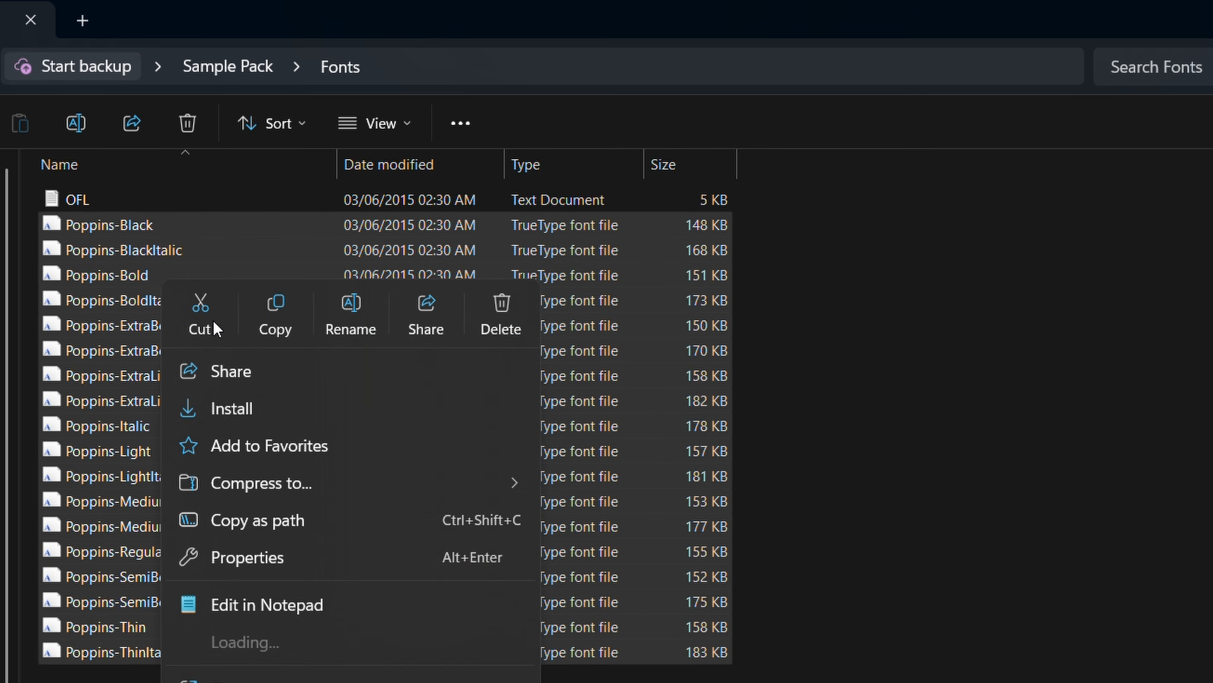
pyautogui.click(241, 408)
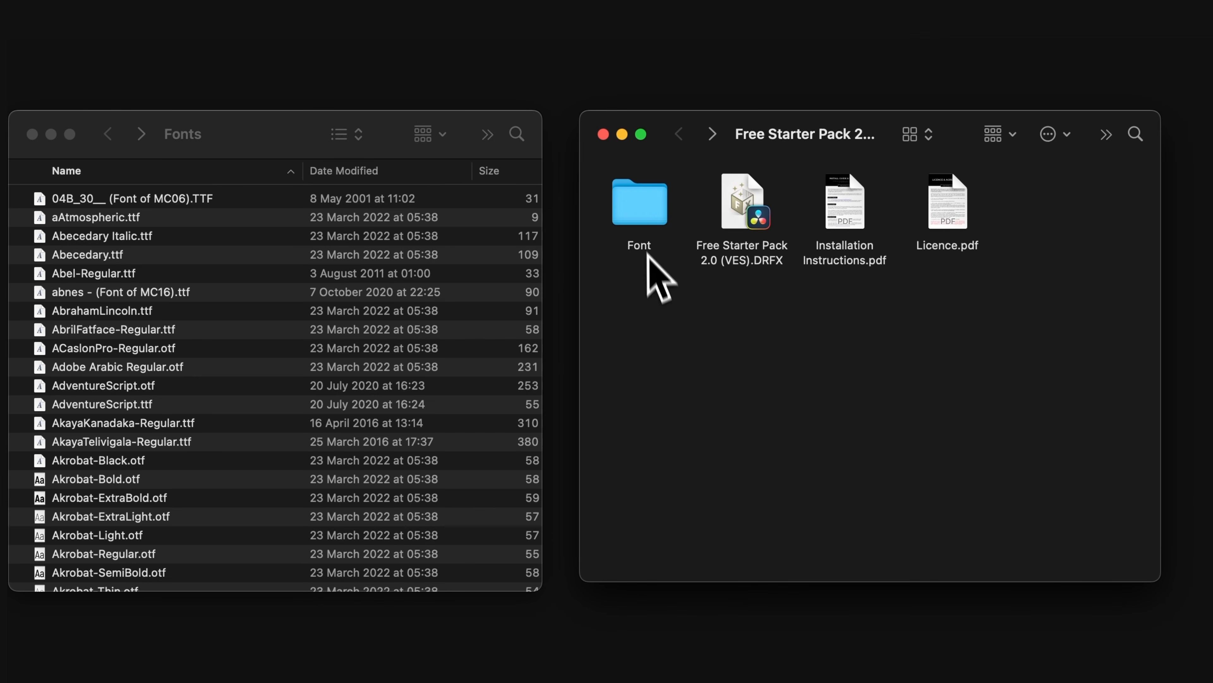
# Copy all the files from the starter pack's Font folder into the system Fonts folder.
pyautogui.doubleClick(640, 224)
pyautogui.moveTo(602, 200); pyautogui.dragTo(1042, 549)
pyautogui.moveTo(793, 555); pyautogui.dragTo(466, 488)
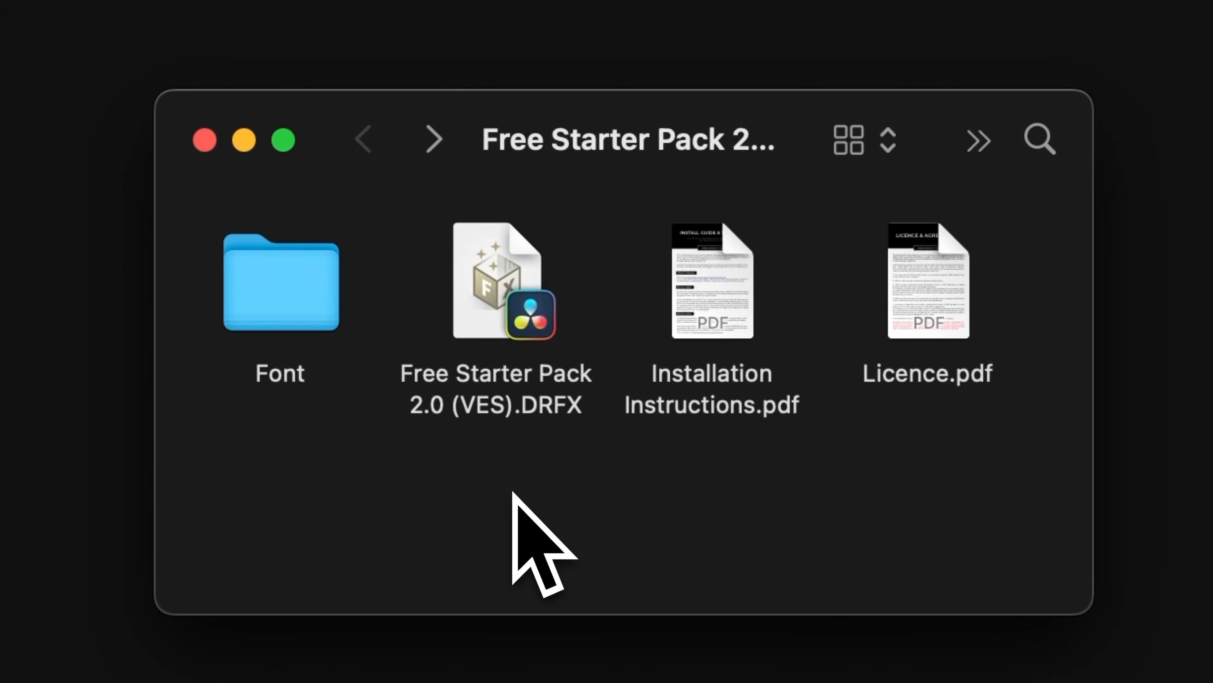
# Install the Free Starter Pack 2.0 (VES).DRFX template bundle into DaVinci Resolve's Effects Library.
pyautogui.doubleClick(510, 315)
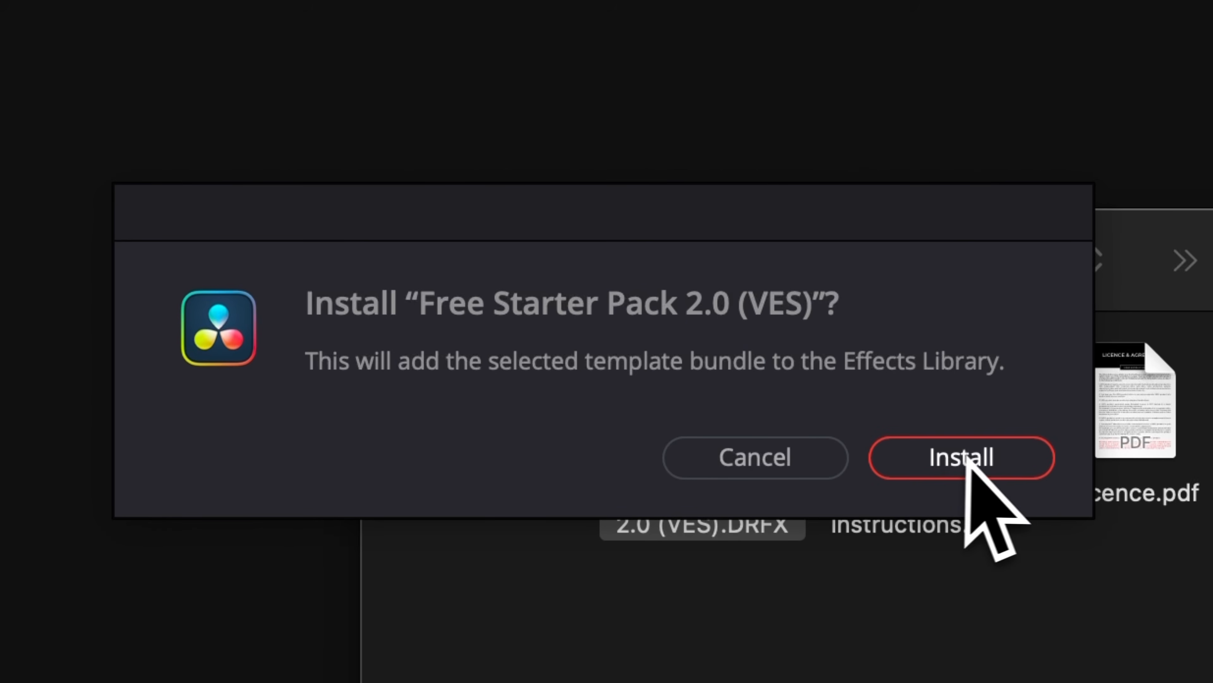
pyautogui.click(1028, 460)
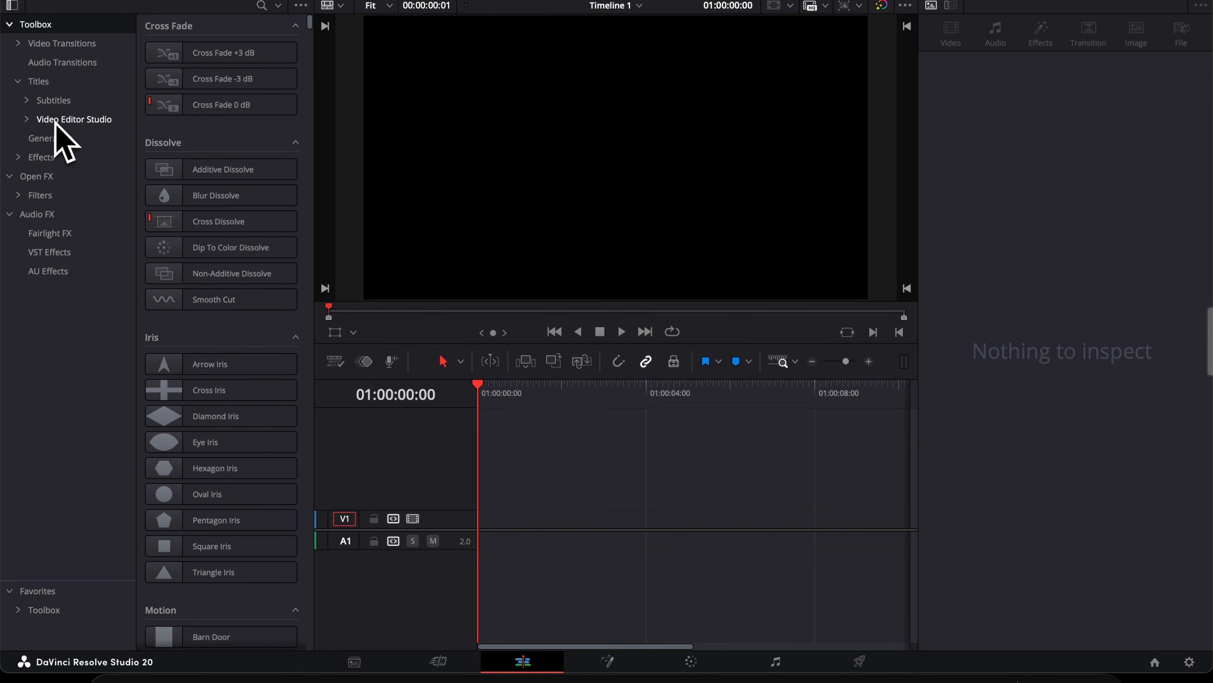
# Show the 05. Locations titles of the Free Starter Pack within the Video Editor Studio titles.
pyautogui.click(41, 121)
pyautogui.scroll(-5, 48, 249)
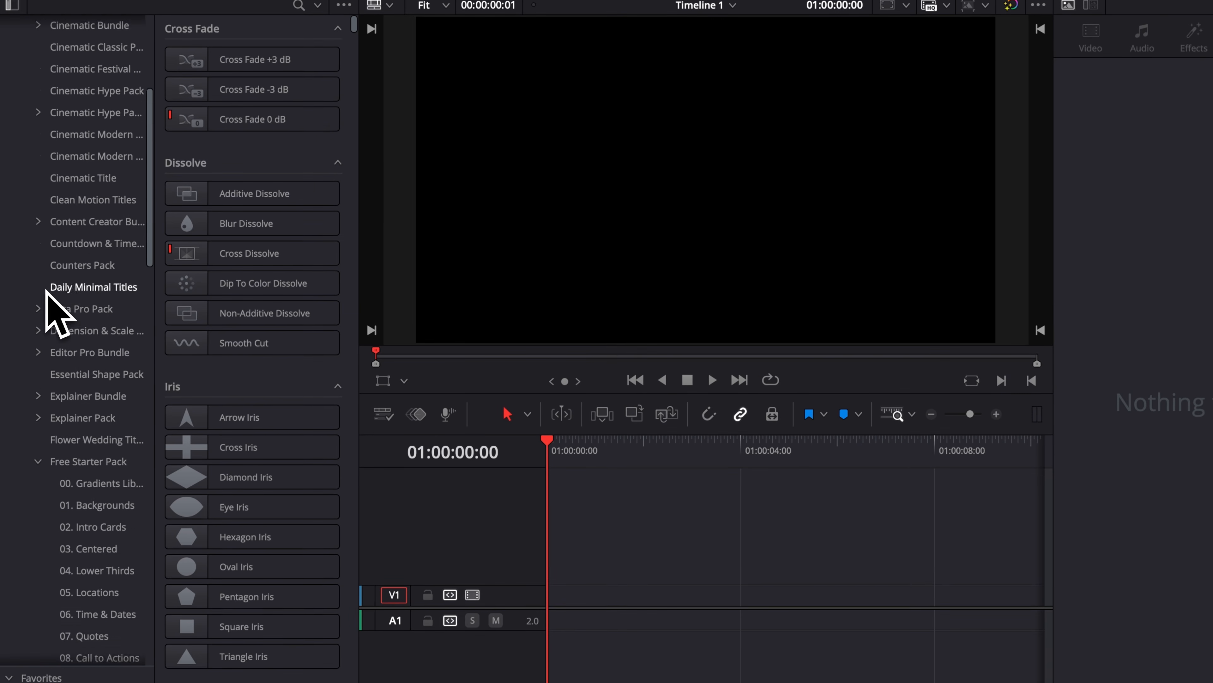
pyautogui.scroll(-6, 48, 311)
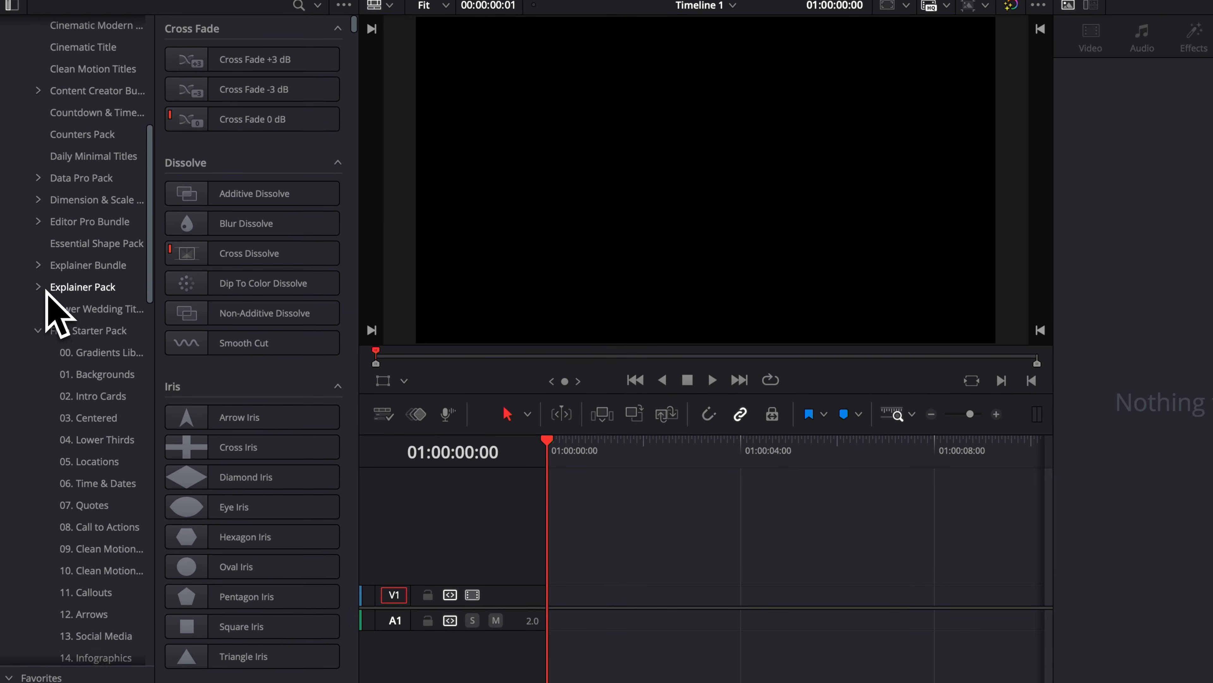
pyautogui.click(41, 115)
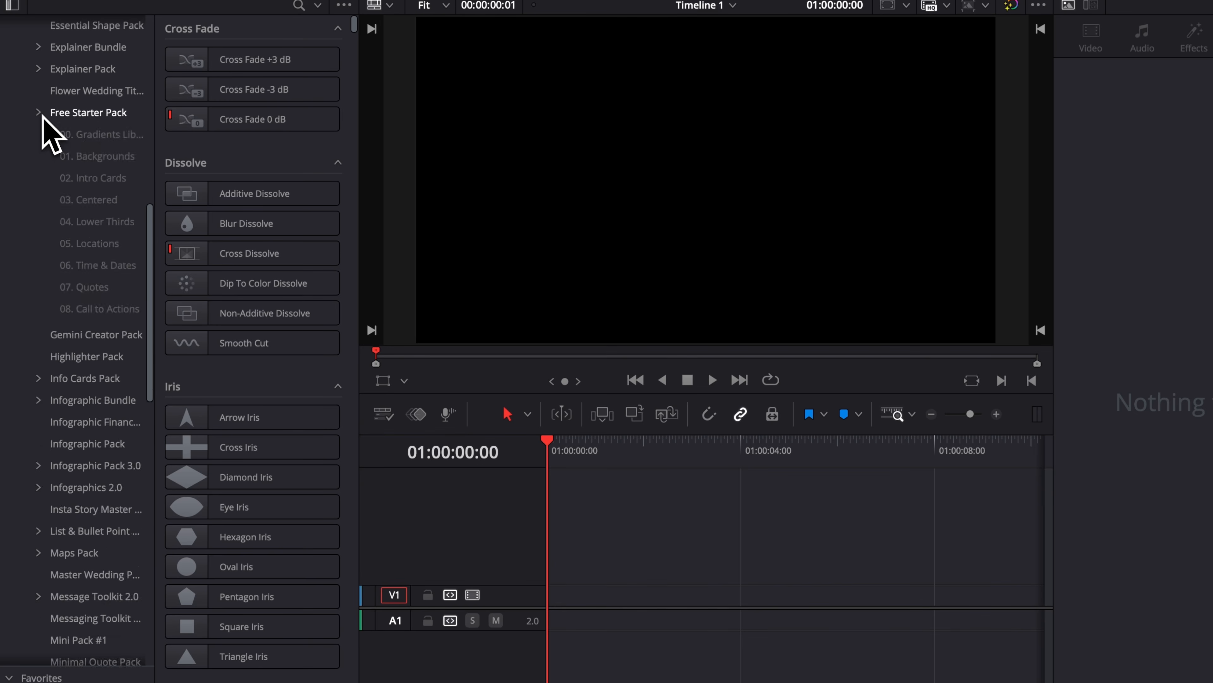
pyautogui.click(41, 115)
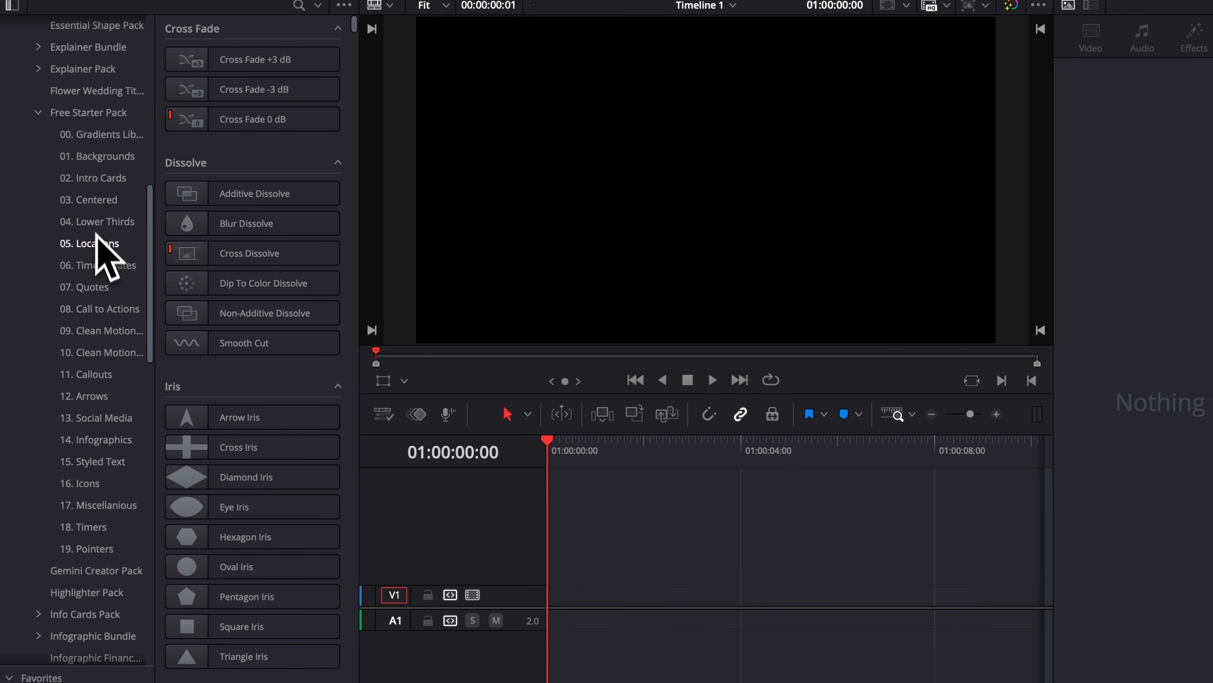
pyautogui.click(91, 243)
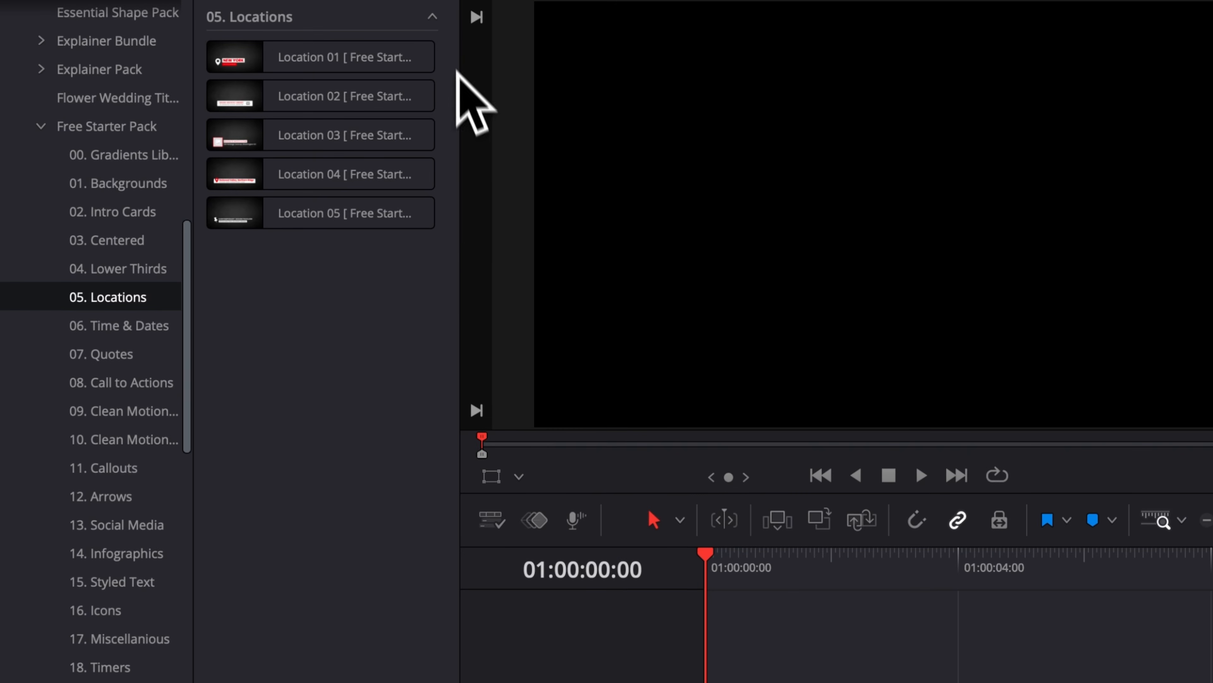
# Place the Location 04 title at the start of track V1 and extend it to 7 seconds.
pyautogui.moveTo(344, 184); pyautogui.dragTo(666, 682)
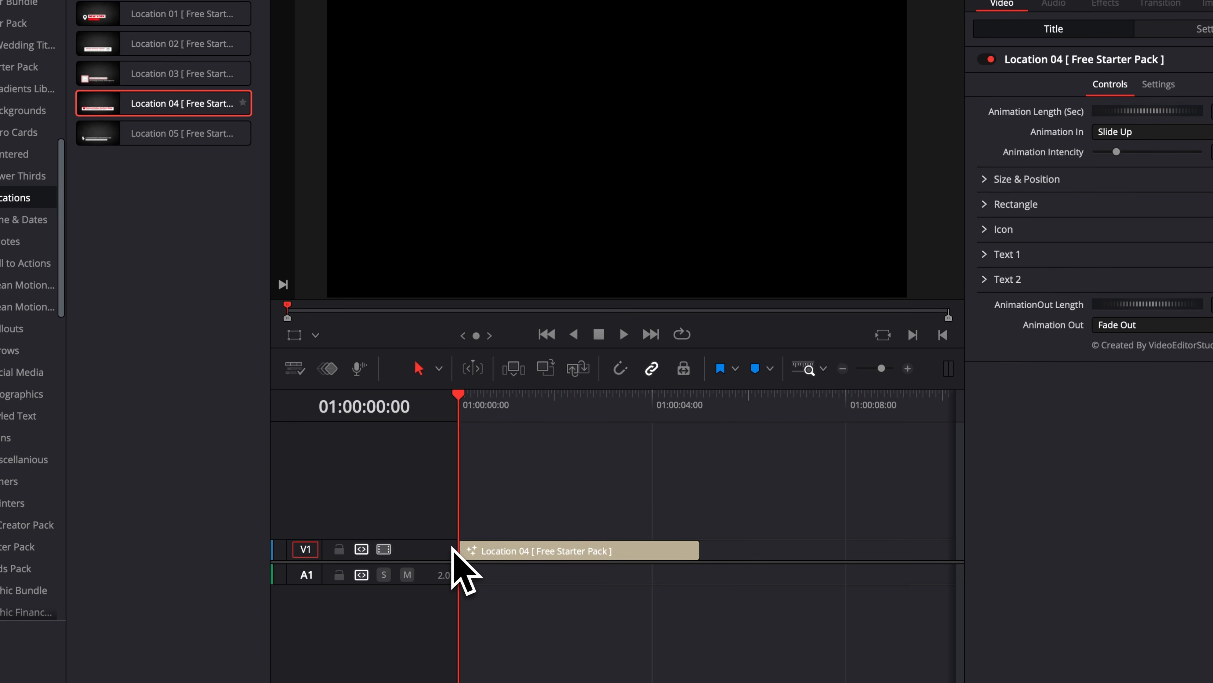
pyautogui.moveTo(697, 550); pyautogui.dragTo(795, 511)
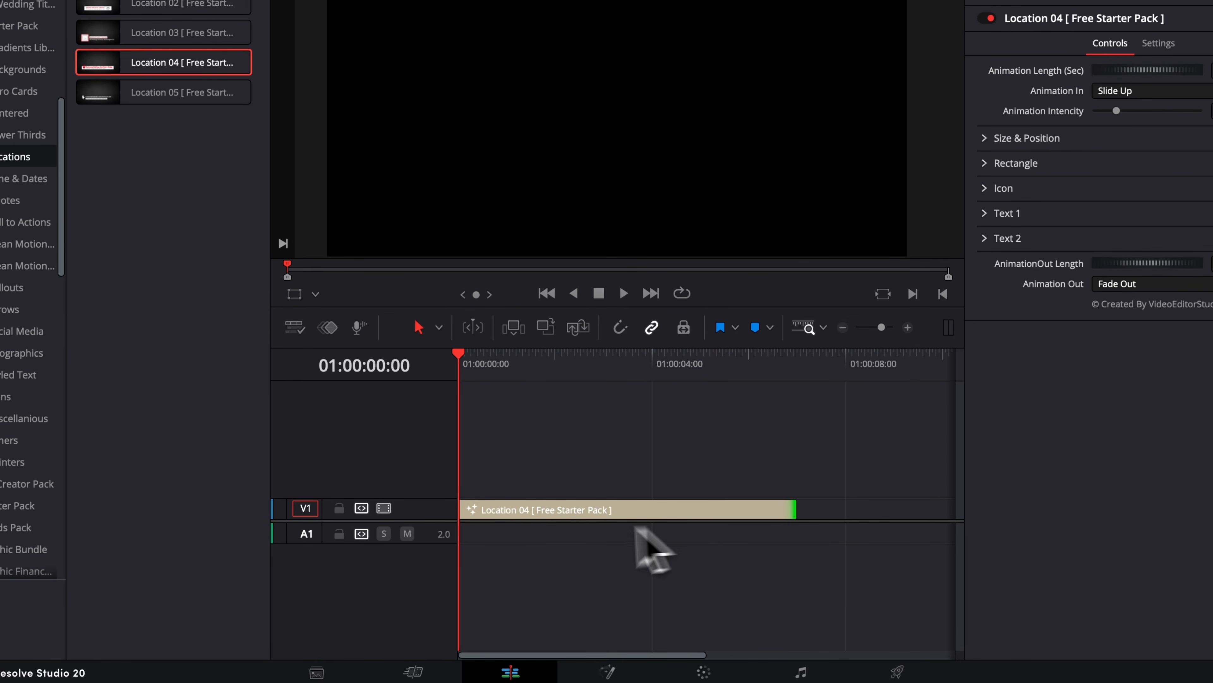
# Scrub to the visible Location 04 title, return to the start and play its entrance animation.
pyautogui.moveTo(459, 378); pyautogui.dragTo(592, 413)
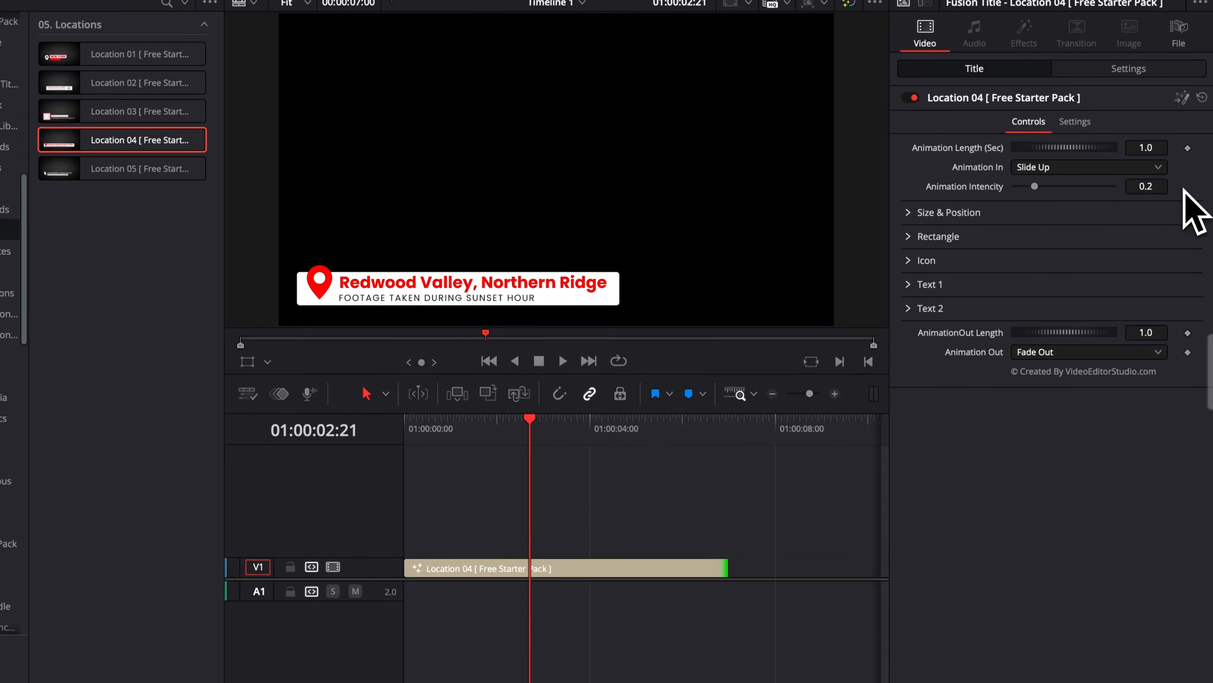
pyautogui.moveTo(508, 398); pyautogui.dragTo(468, 402)
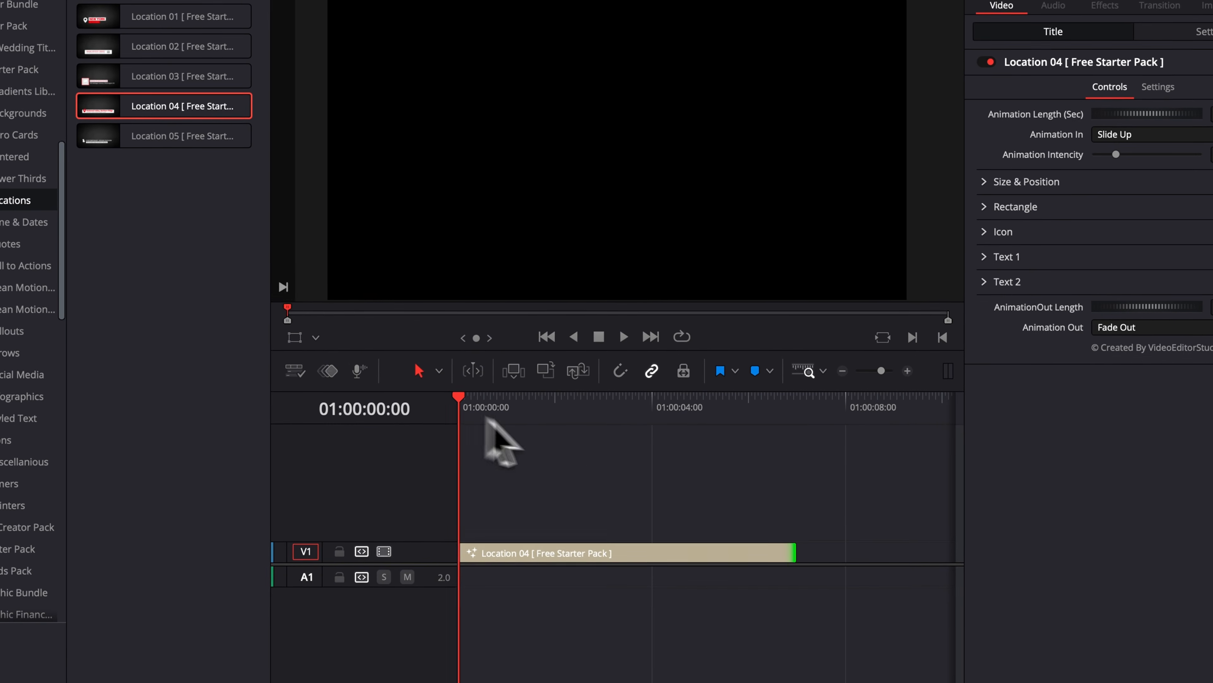
pyautogui.press('space')
pyautogui.press('space')
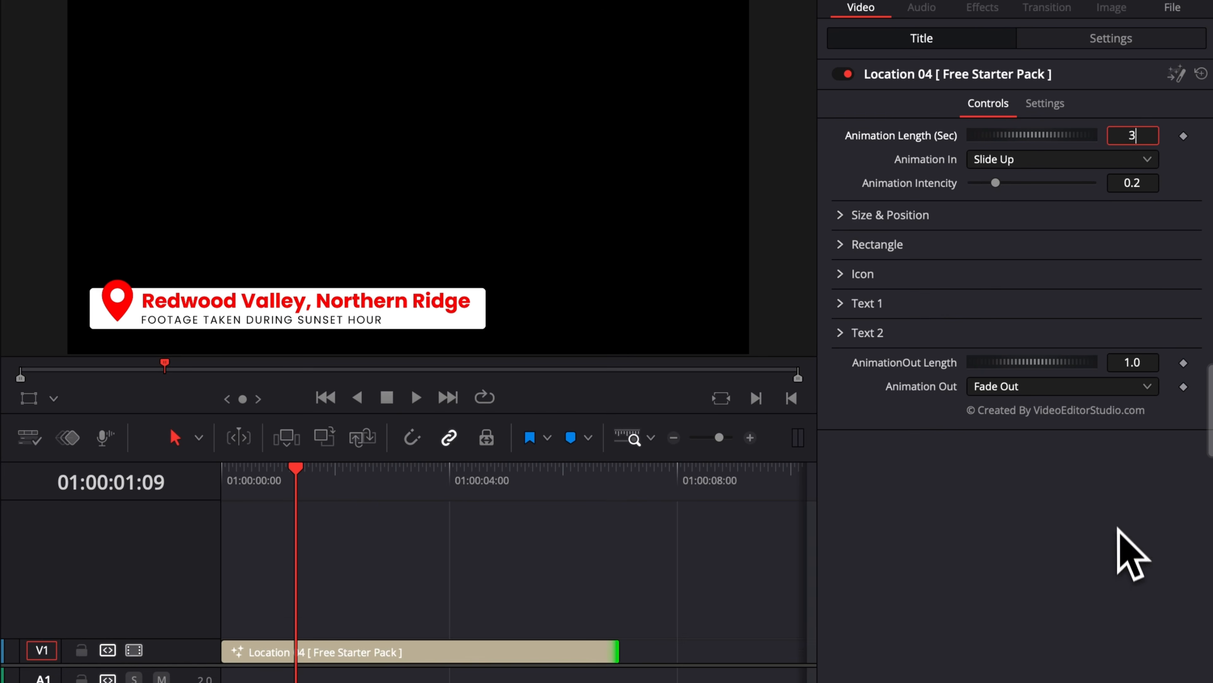
# Set the Location 04 title's animation length to 3 seconds and play it from the start.
pyautogui.press('Return')
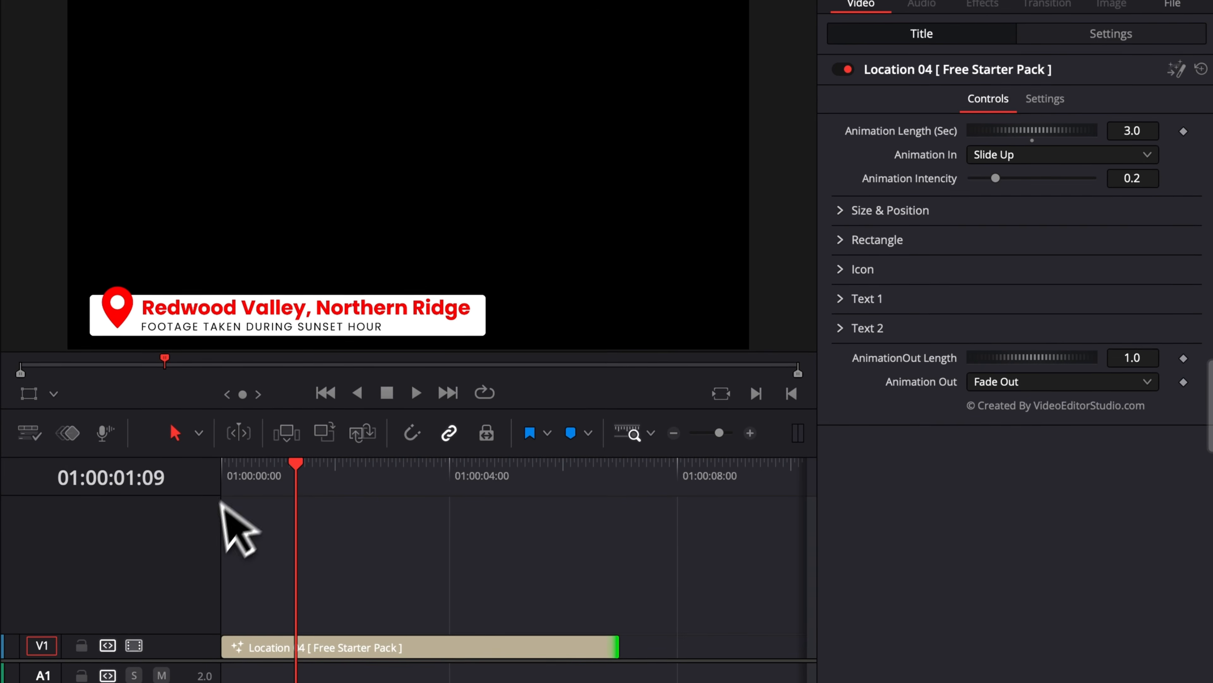
pyautogui.click(223, 485)
pyautogui.press('space')
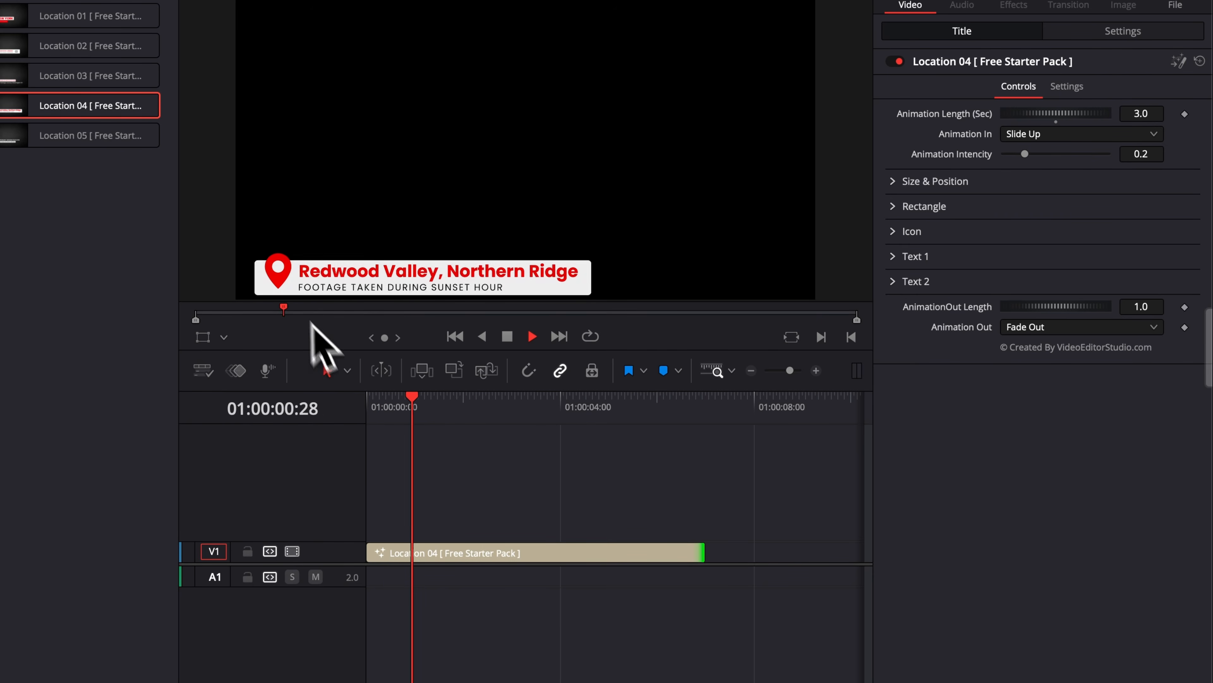
pyautogui.press('space')
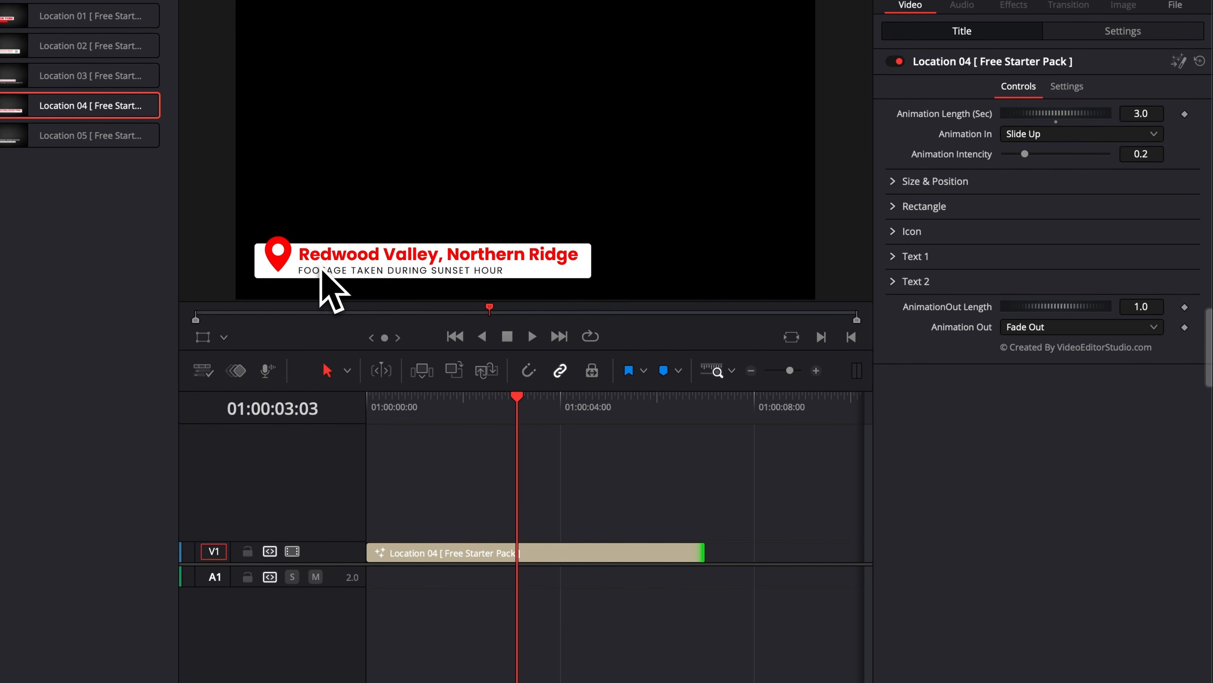
# Set the title's entrance animation to Pan Left and play it from the start.
pyautogui.click(1152, 126)
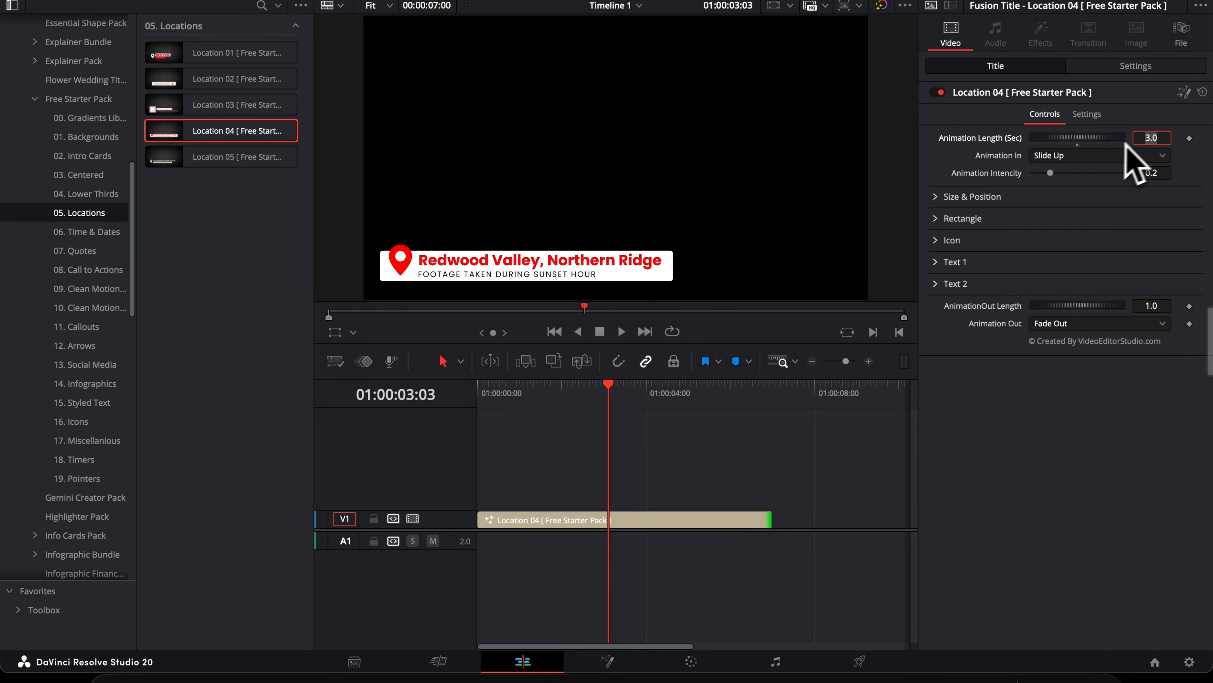
pyautogui.click(1075, 156)
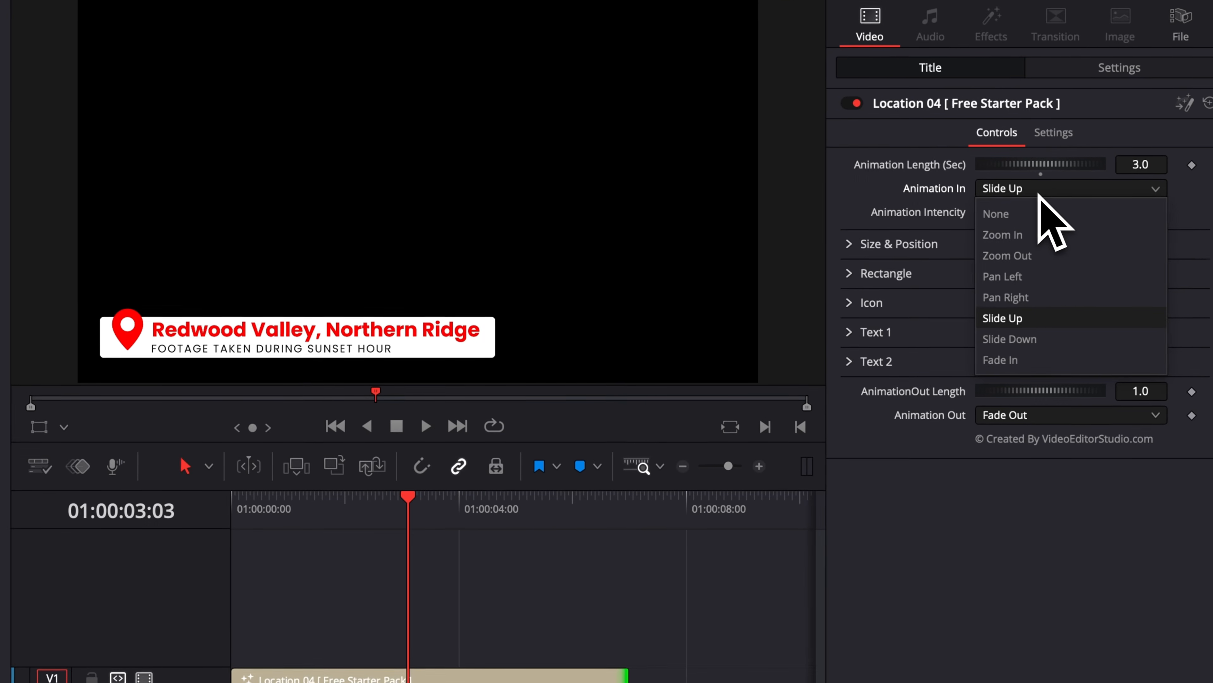
pyautogui.click(1022, 276)
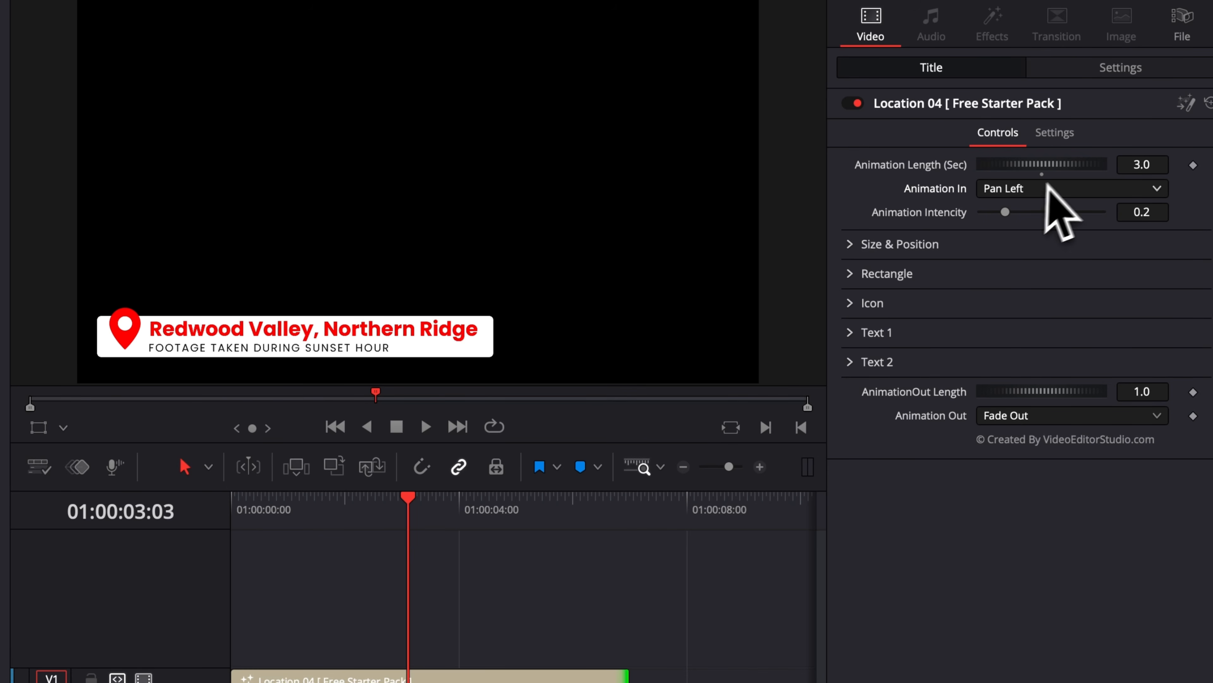
pyautogui.press('Home')
pyautogui.press('space')
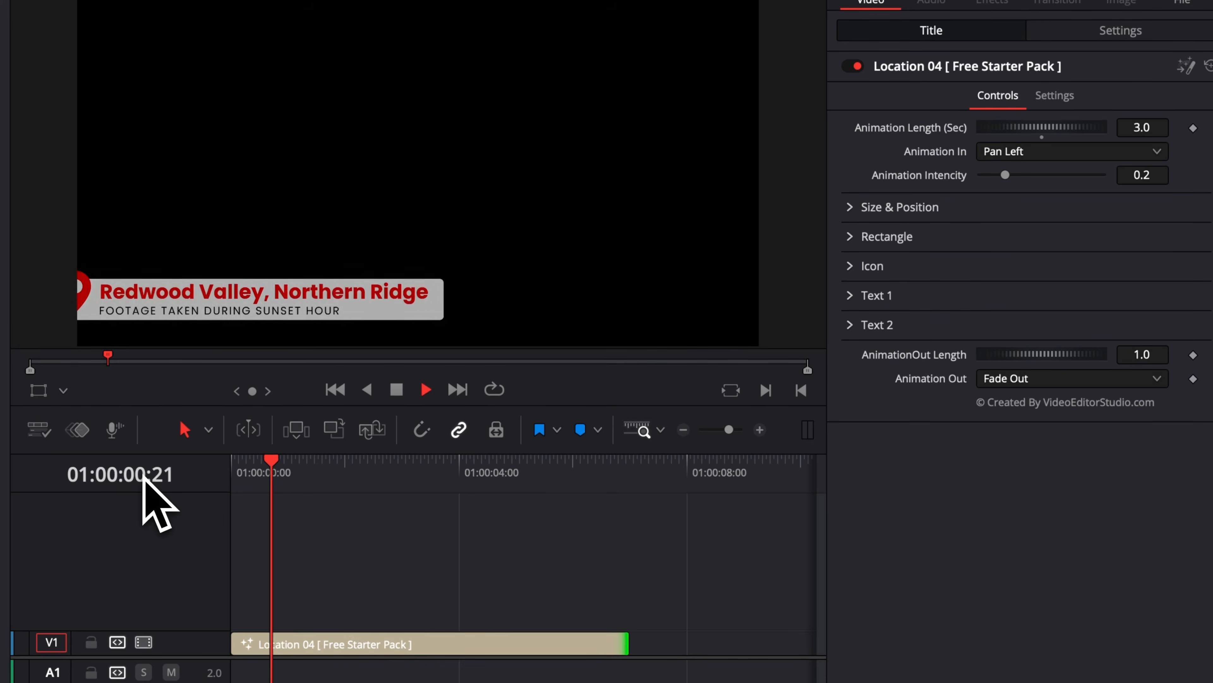
pyautogui.press('space')
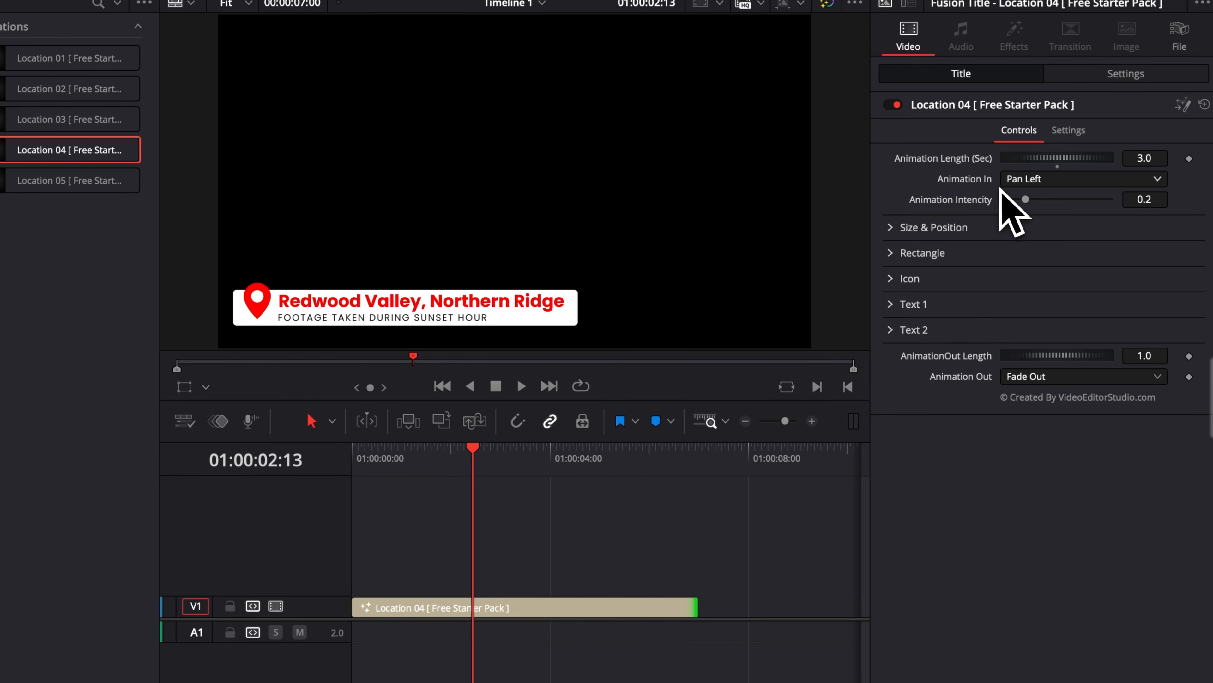
# Reset the title's animation length to its default of 1.0 second and play it from the start.
pyautogui.doubleClick(972, 161)
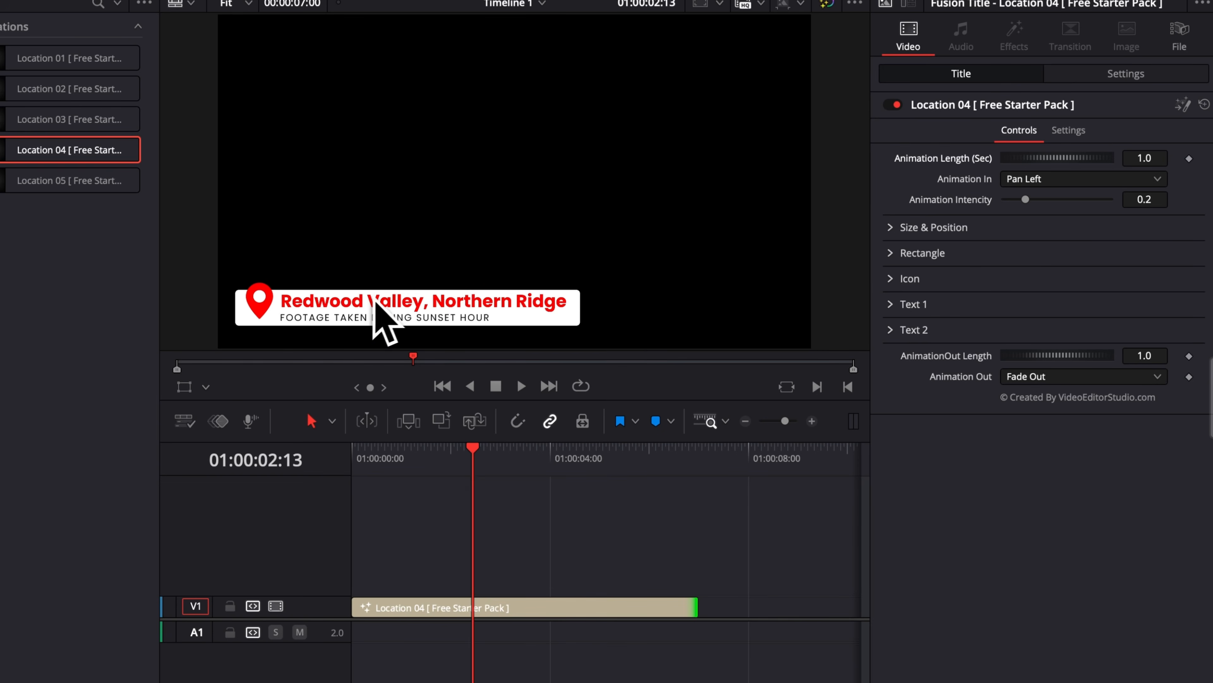
pyautogui.click(356, 453)
pyautogui.press('space')
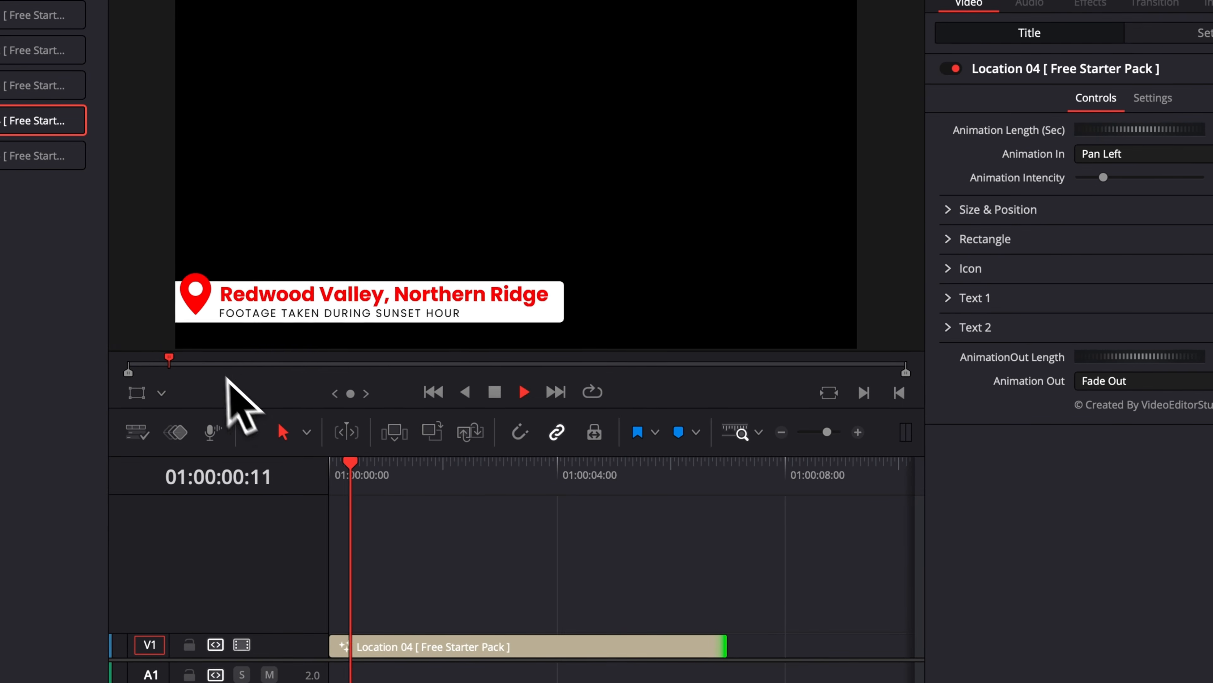
pyautogui.press('space')
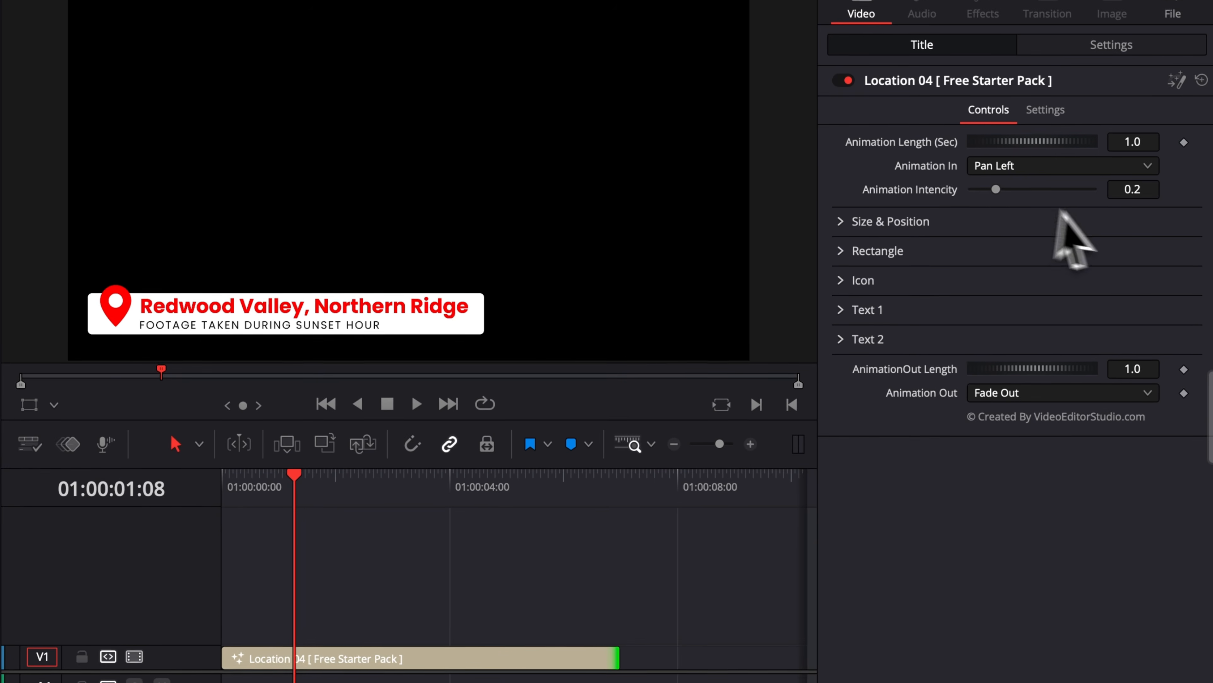
# Lower the title's animation intensity to about 0.031 and play it from the start.
pyautogui.moveTo(996, 189); pyautogui.dragTo(976, 191)
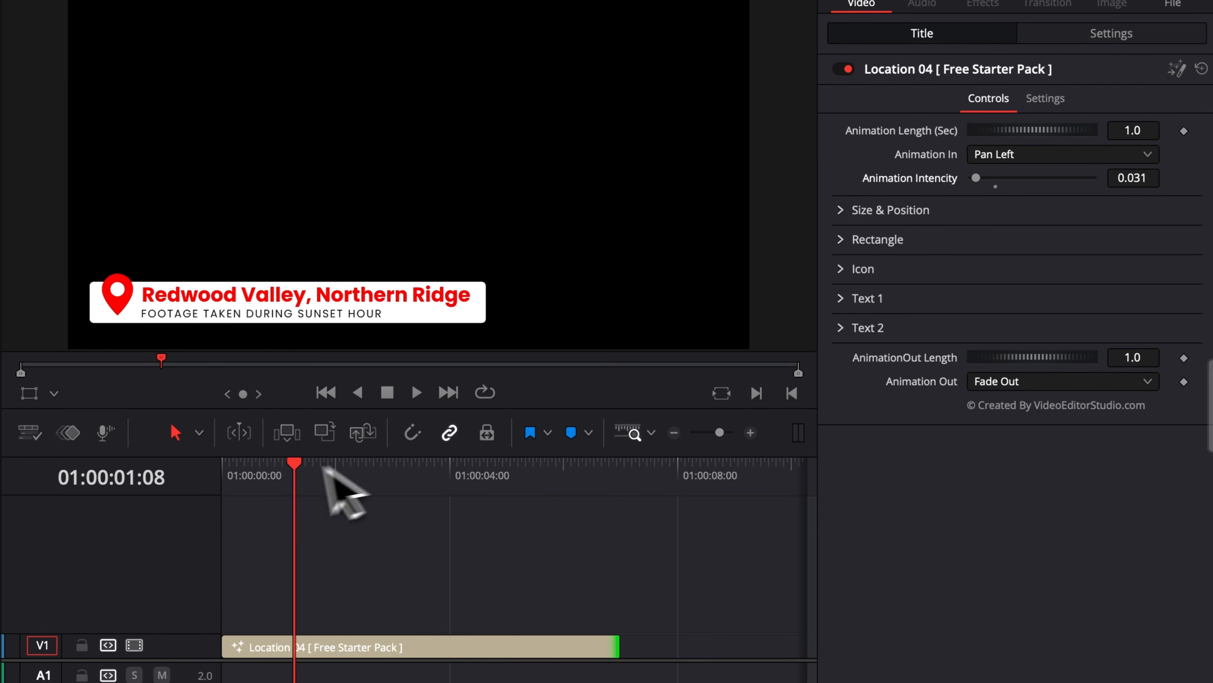
pyautogui.moveTo(293, 478); pyautogui.dragTo(217, 511)
pyautogui.press('space')
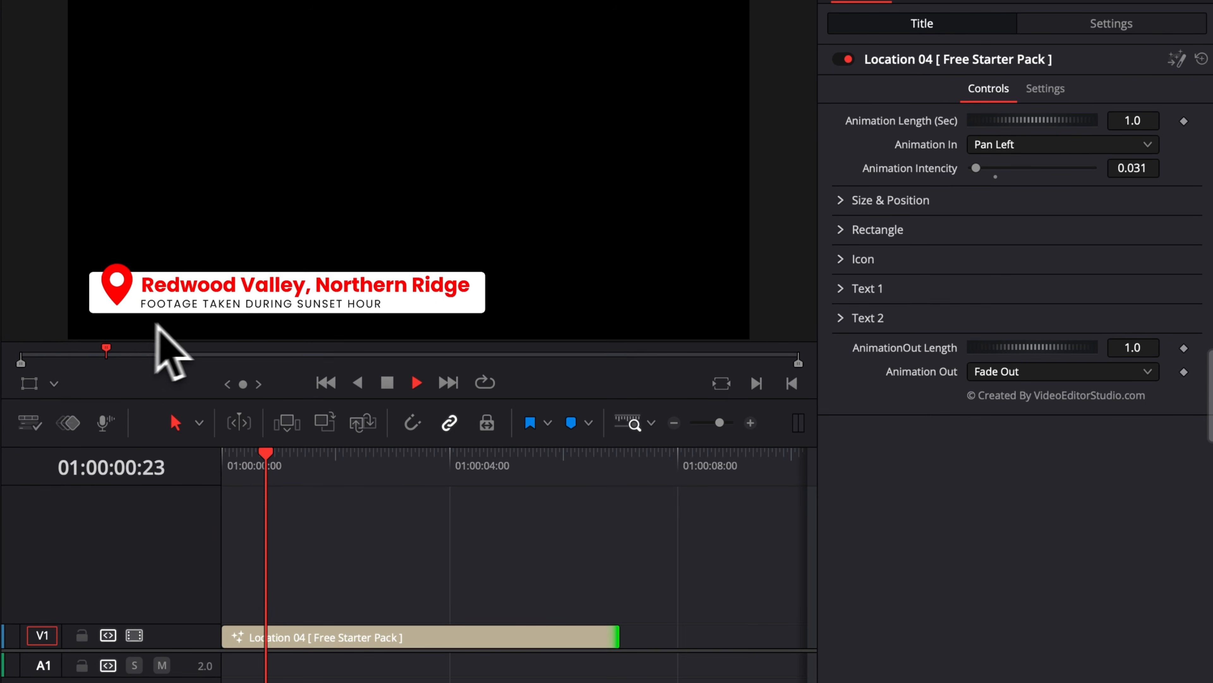
# Raise the title's animation intensity to about 0.803 and play it from the start.
pyautogui.press('space')
pyautogui.moveTo(976, 168); pyautogui.dragTo(1073, 179)
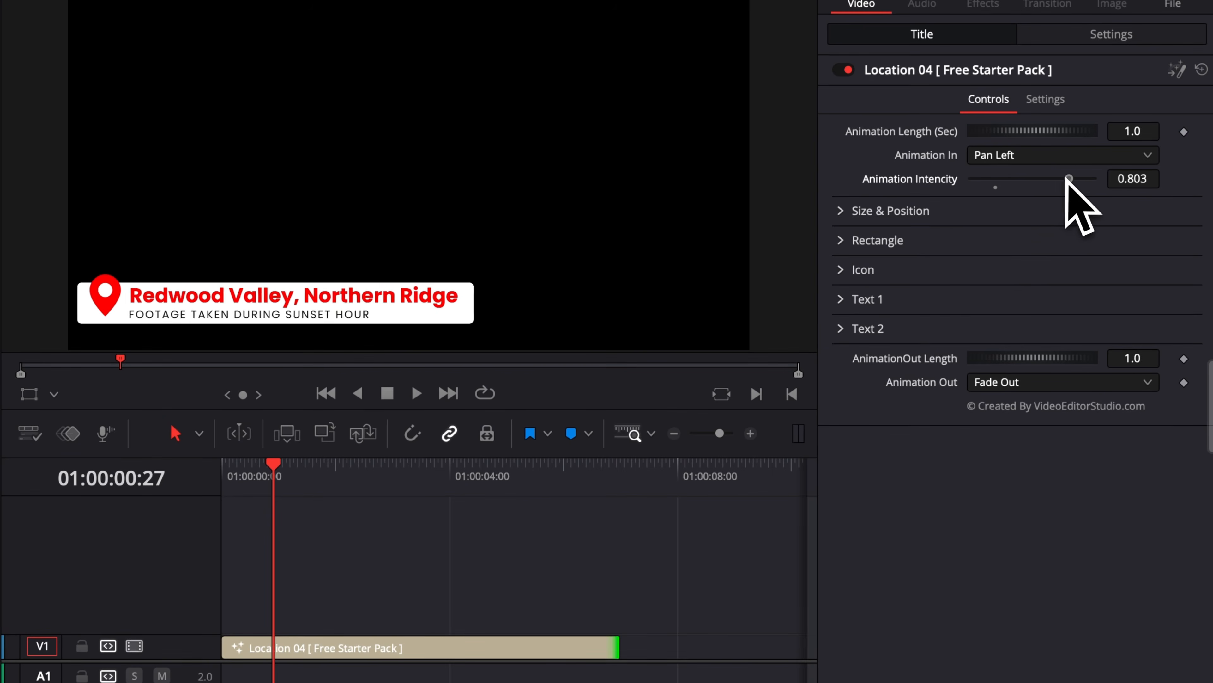
pyautogui.moveTo(273, 471); pyautogui.dragTo(221, 478)
pyautogui.press('space')
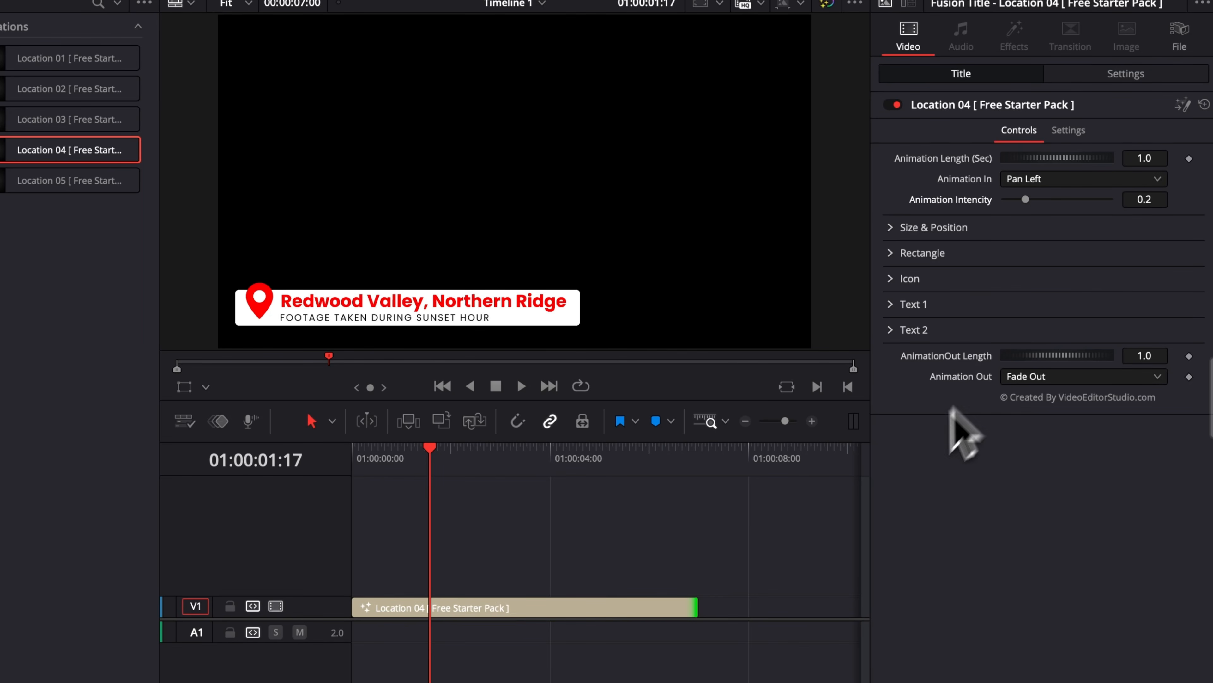
# Set the title's exit animation to Slide Down and play the end of the clip.
pyautogui.moveTo(664, 459); pyautogui.dragTo(692, 471)
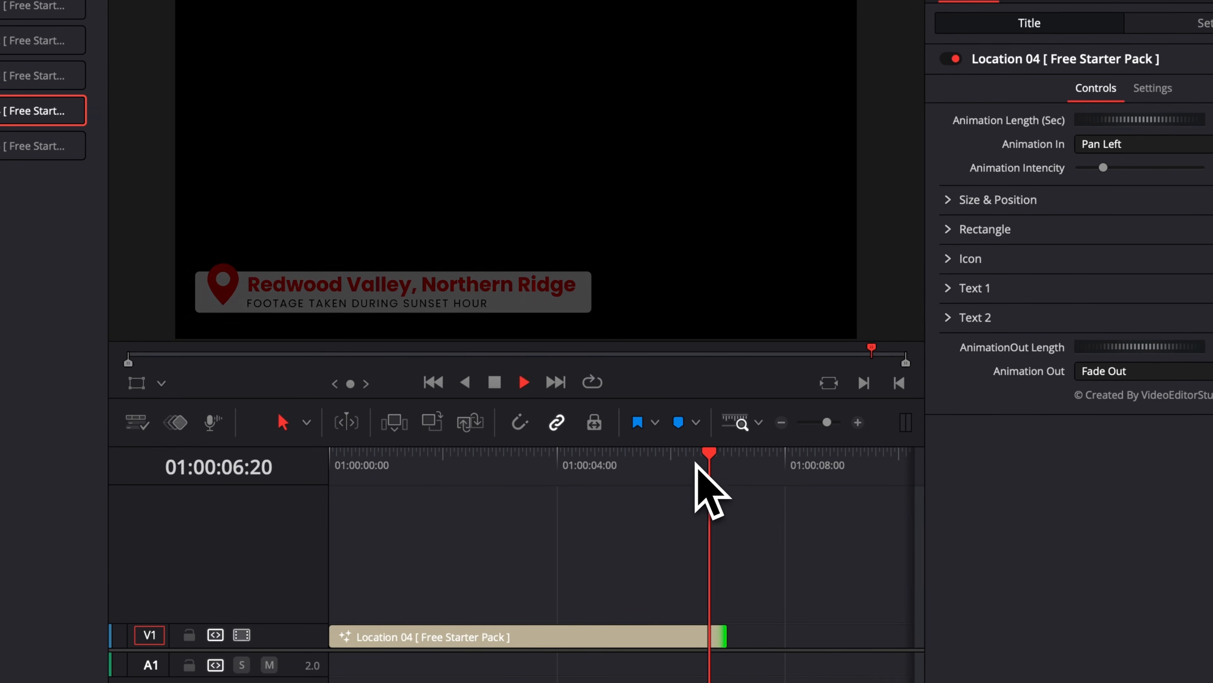
pyautogui.click(692, 637)
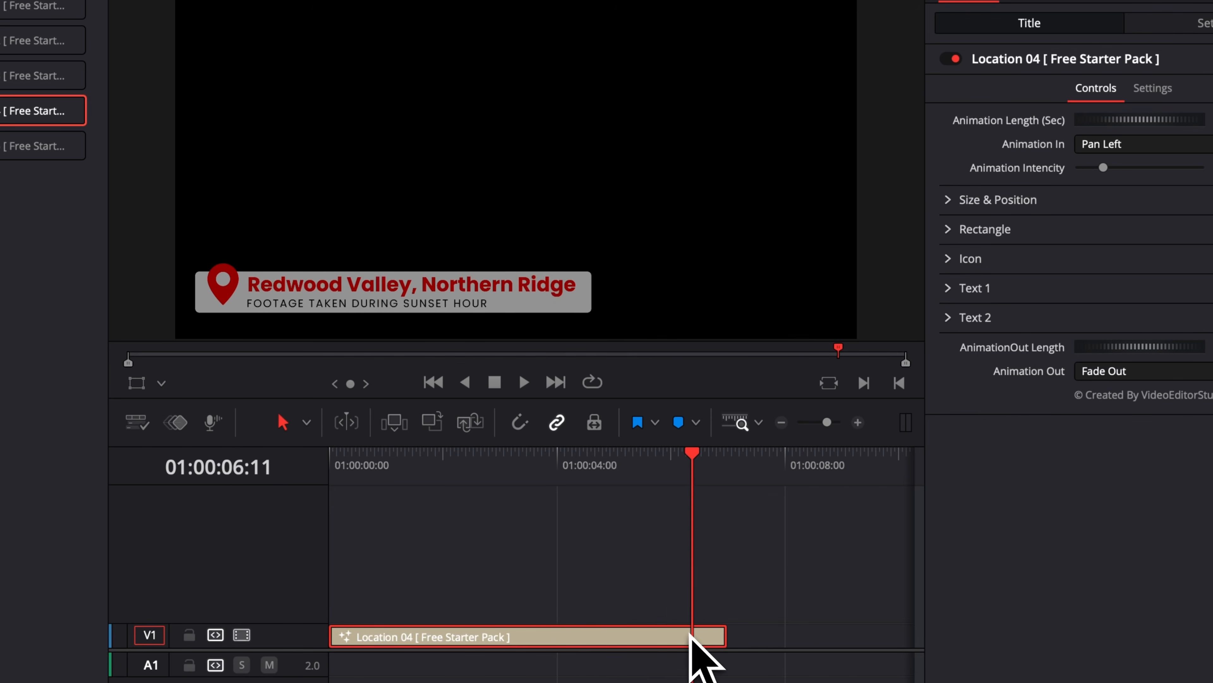
pyautogui.click(1100, 372)
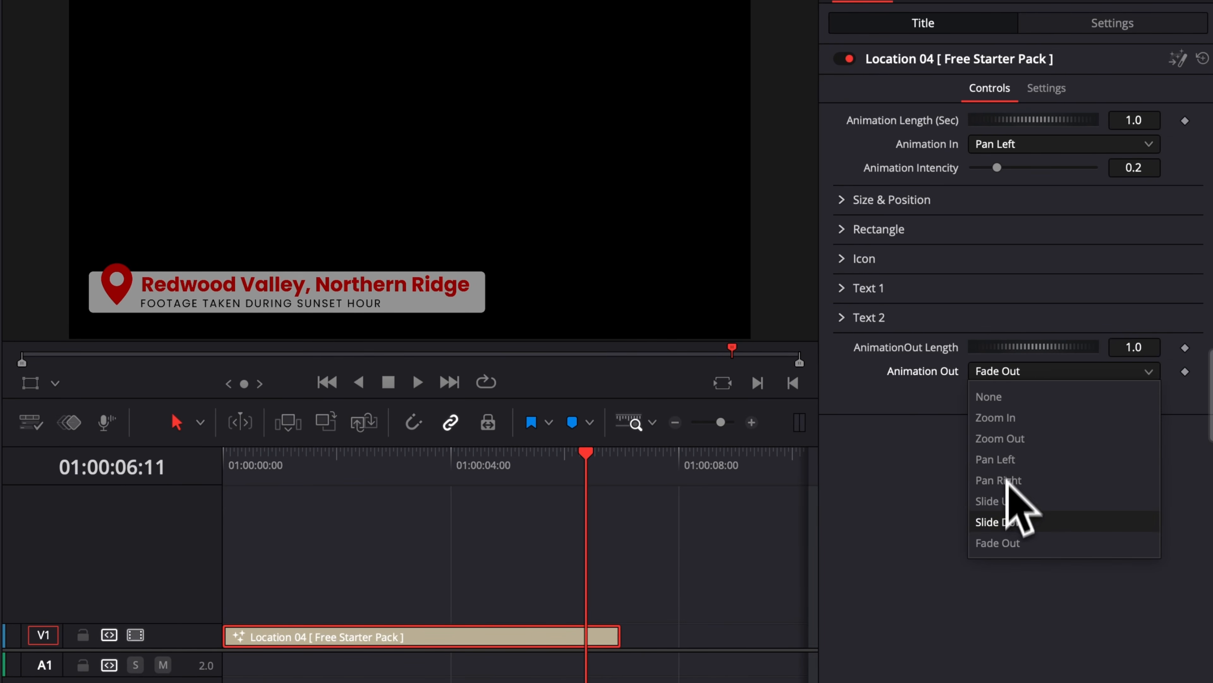
pyautogui.click(1021, 521)
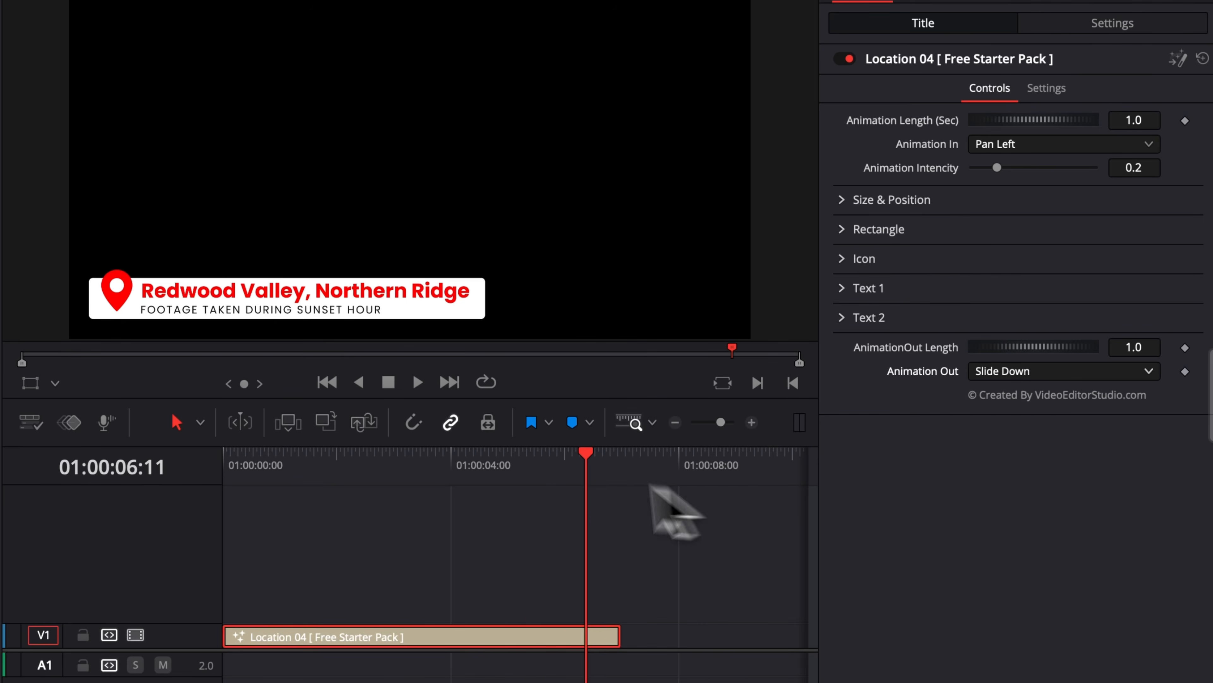
pyautogui.click(542, 472)
pyautogui.moveTo(542, 472); pyautogui.dragTo(527, 472)
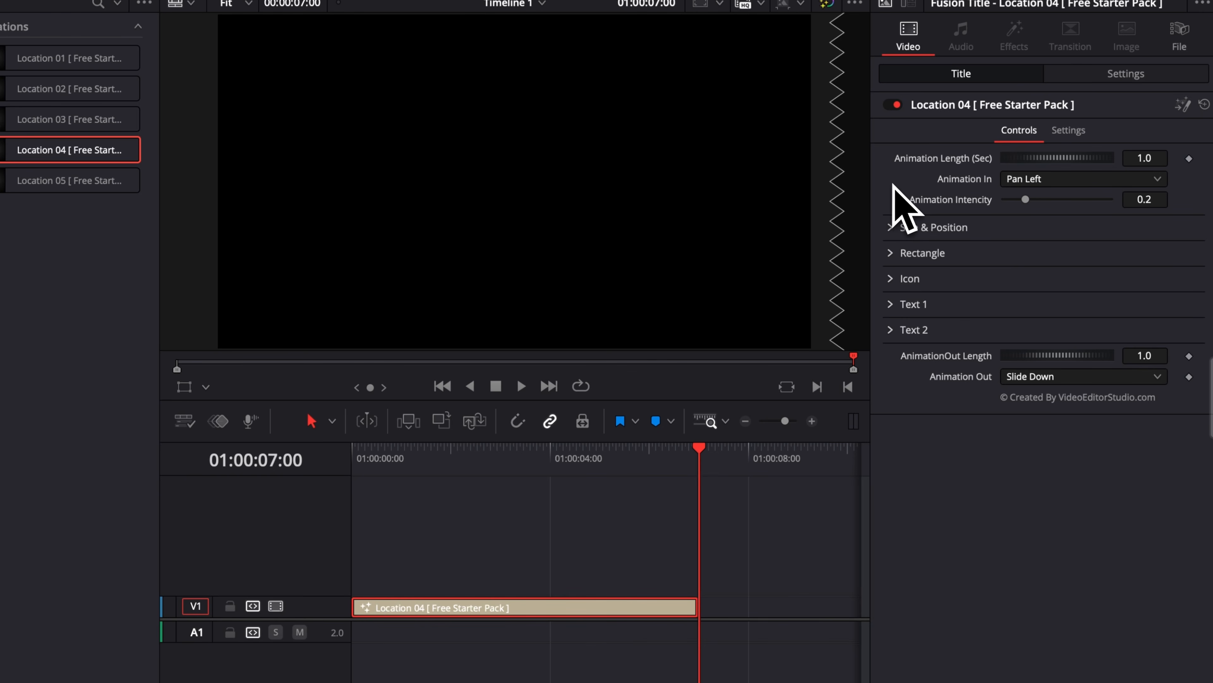
# Set the title's Center X to 0.75, and try a size of 5.0 before resetting the size to its default.
pyautogui.click(893, 228)
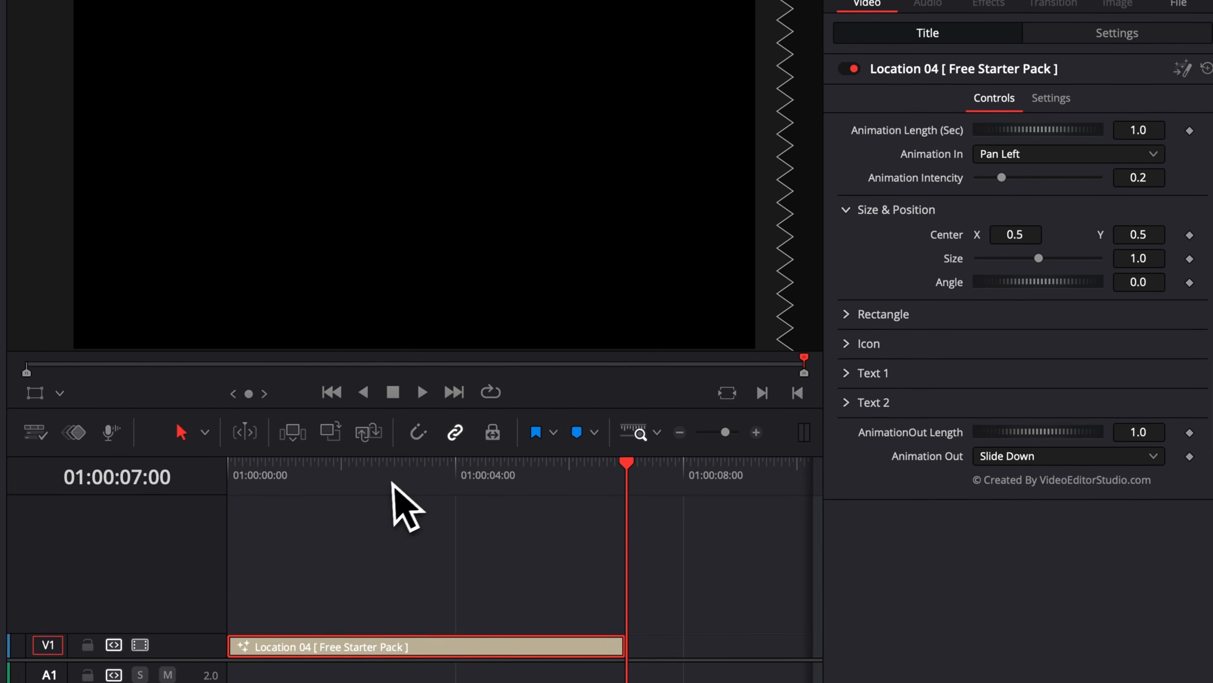
pyautogui.click(389, 471)
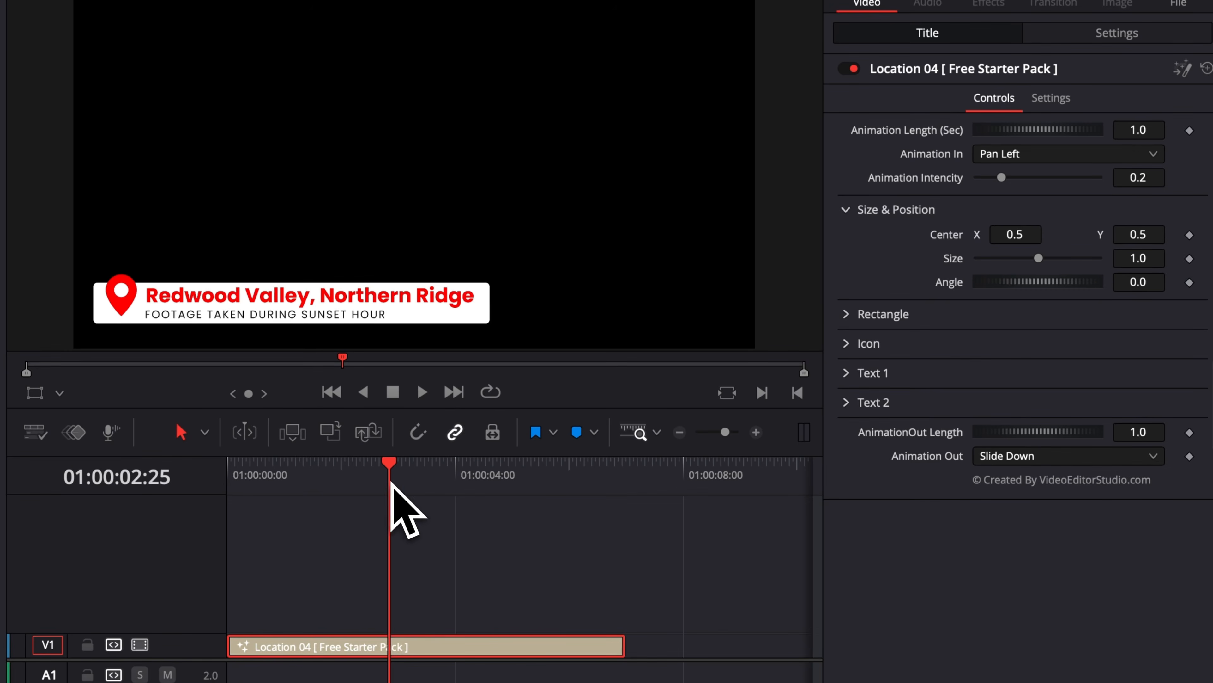
pyautogui.moveTo(1015, 234); pyautogui.dragTo(1131, 234)
pyautogui.moveTo(1036, 260); pyautogui.dragTo(1064, 328)
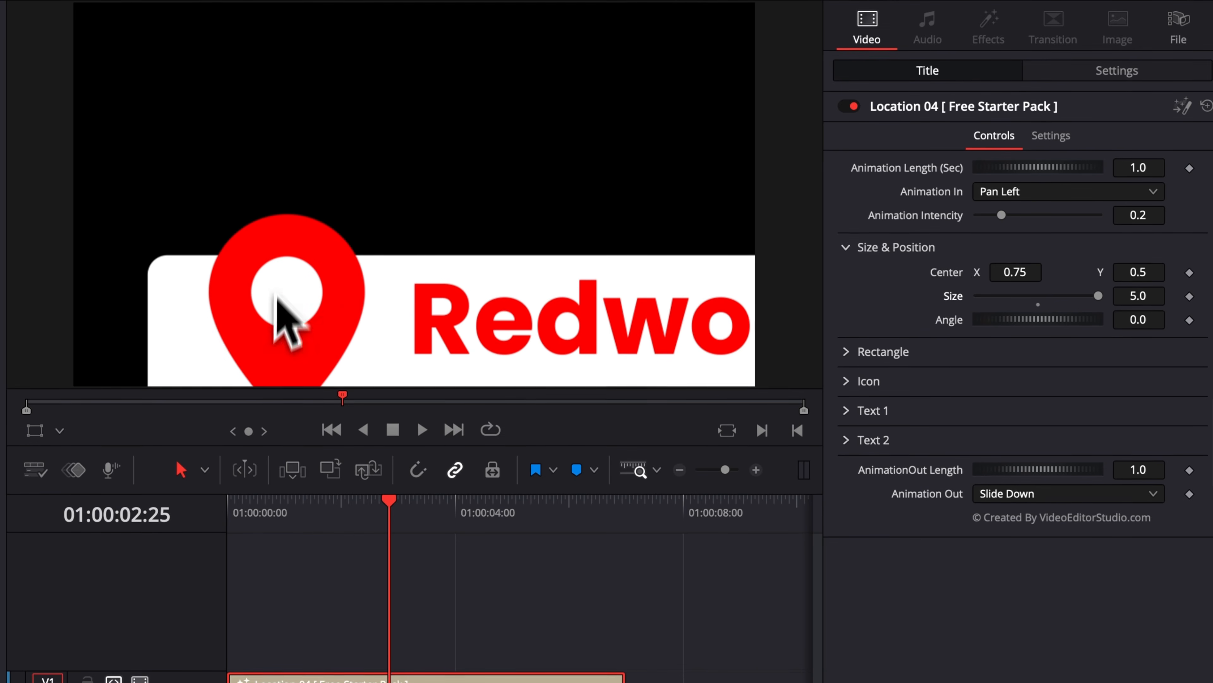
pyautogui.click(1038, 299)
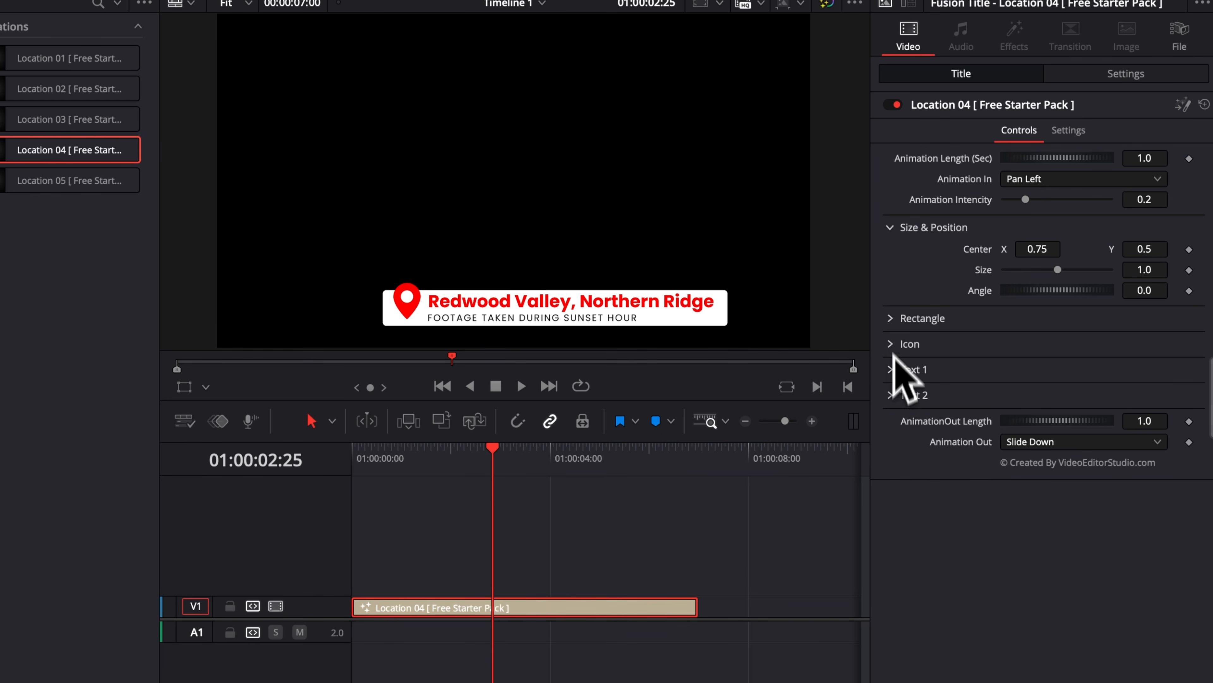
# Enlarge the title's background rectangle to a width of 1.0 and a height of about 0.449.
pyautogui.click(895, 319)
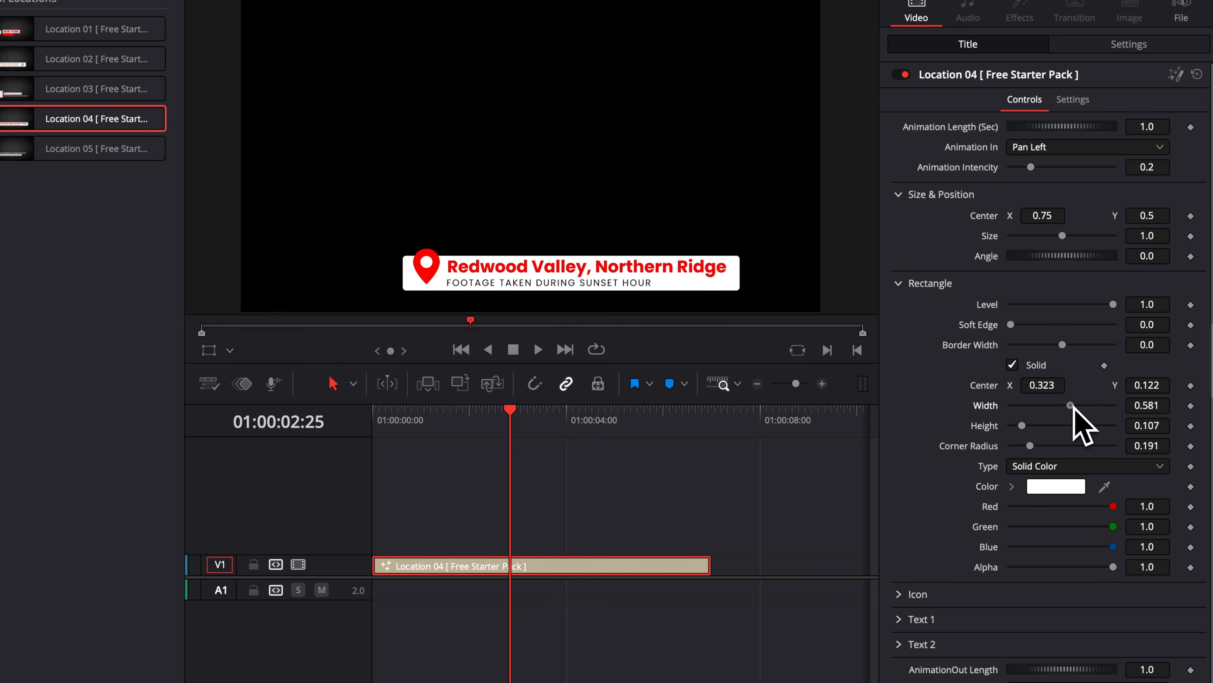
pyautogui.moveTo(1070, 405); pyautogui.dragTo(1090, 406)
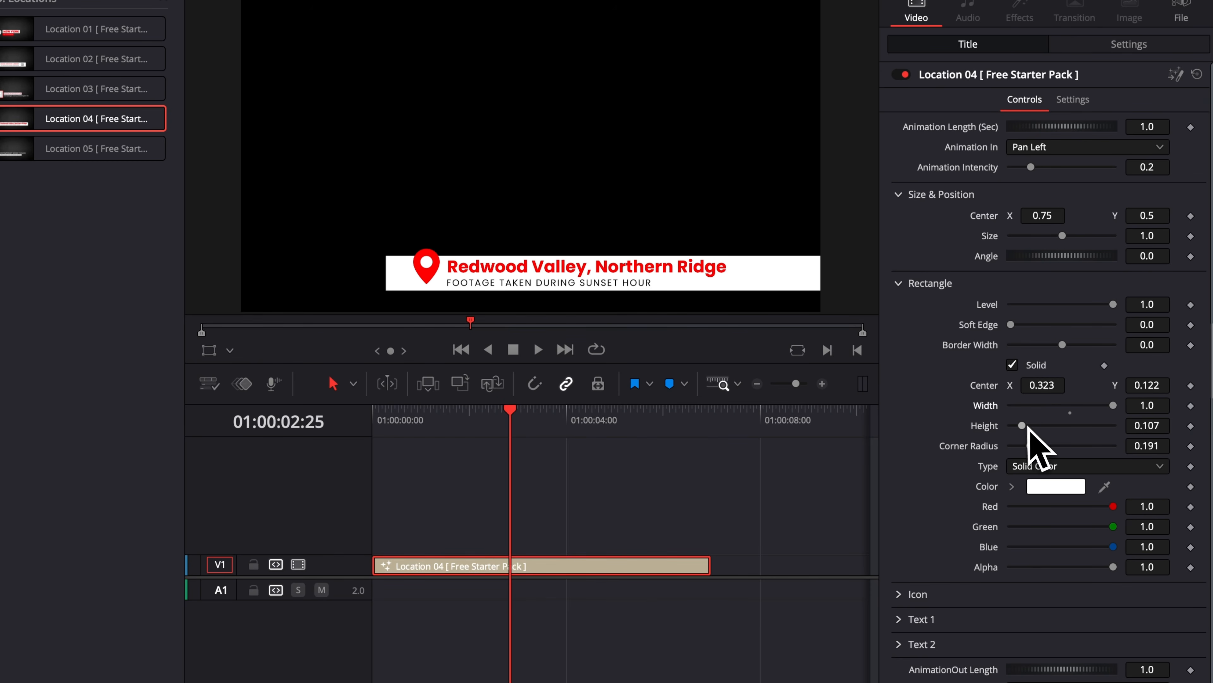
pyautogui.moveTo(1028, 427); pyautogui.dragTo(1057, 425)
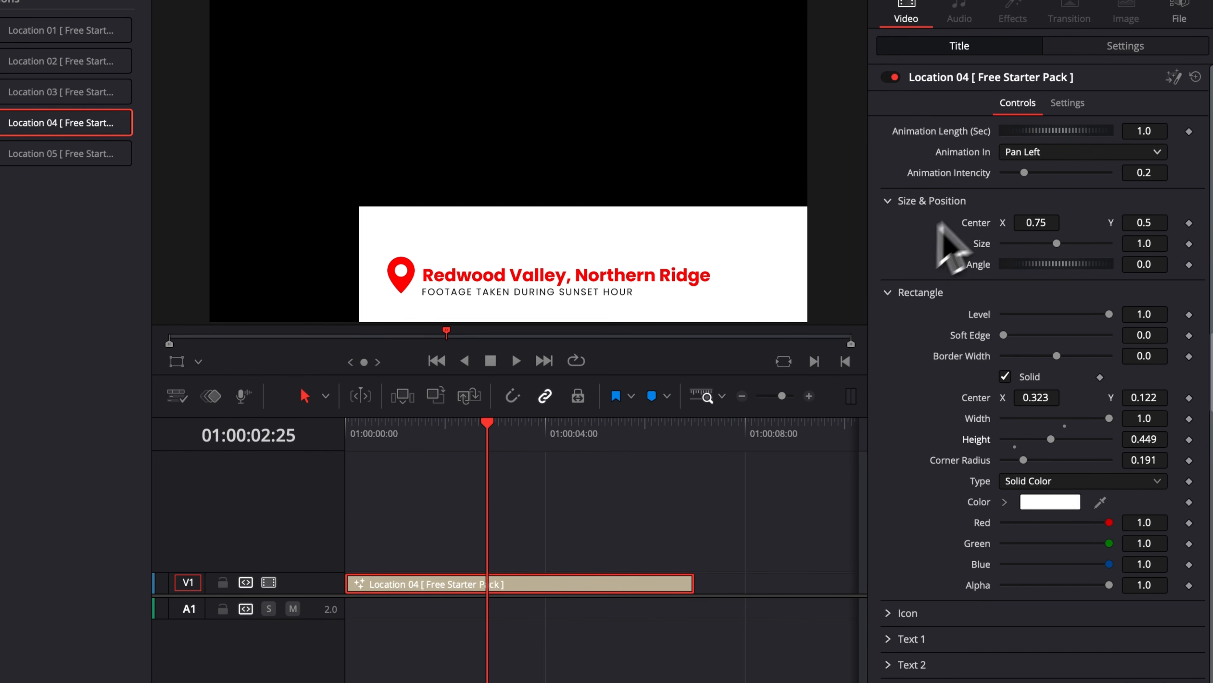
# Try a zoom of 1.520 in the clip's Transform settings, reset it, and return to the title controls.
pyautogui.click(1099, 47)
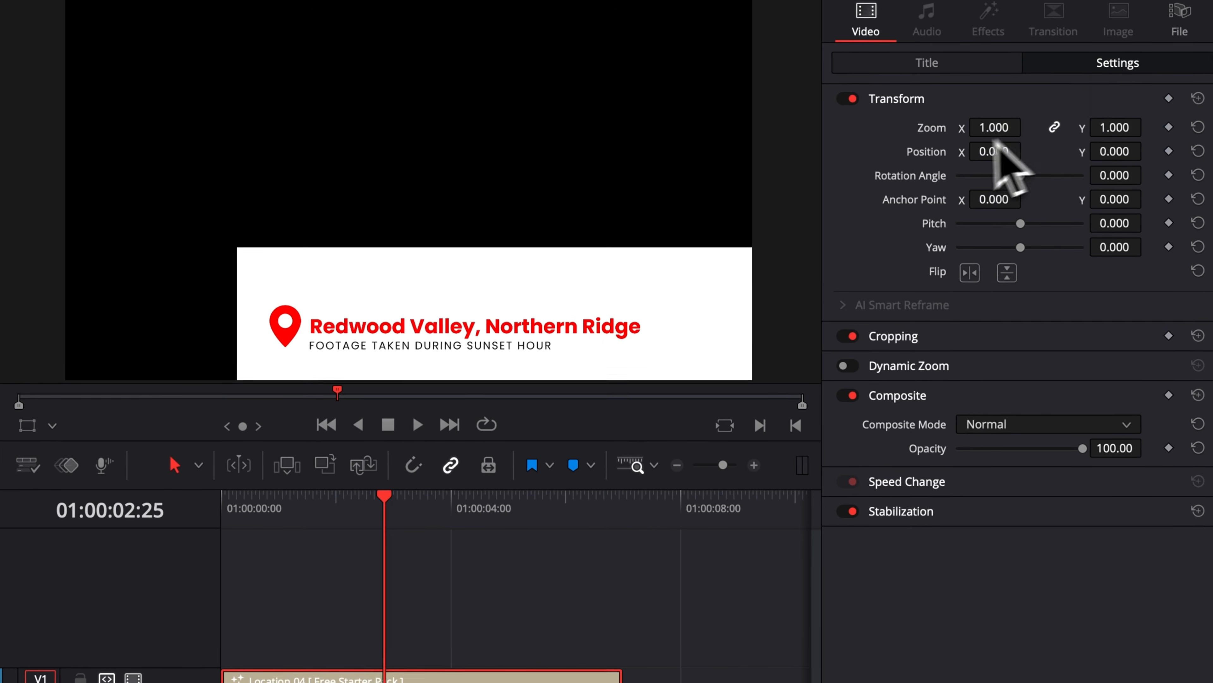
pyautogui.moveTo(1004, 128); pyautogui.dragTo(1028, 128)
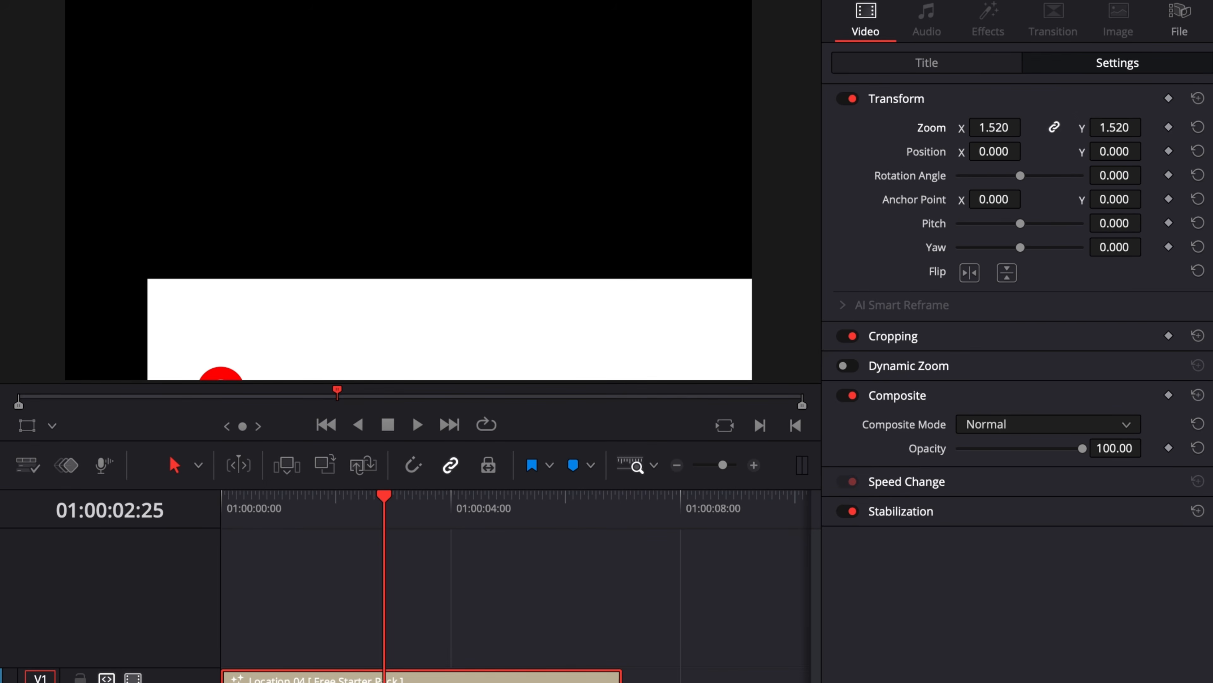
pyautogui.doubleClick(938, 131)
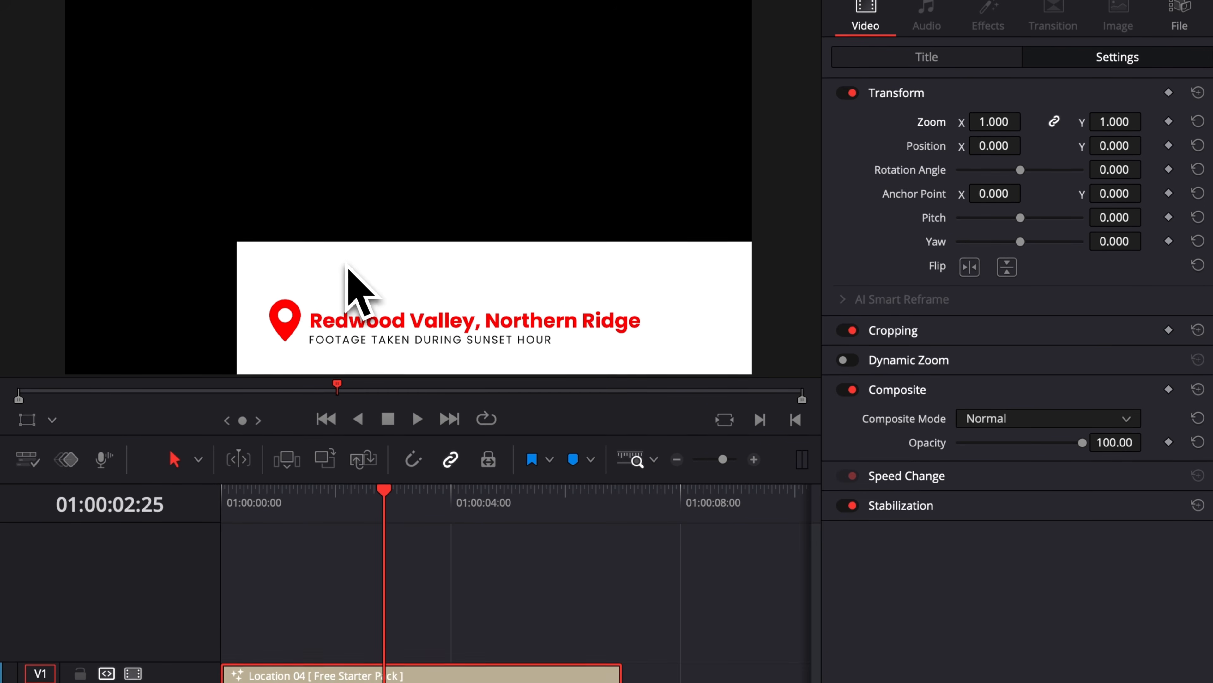
pyautogui.click(927, 57)
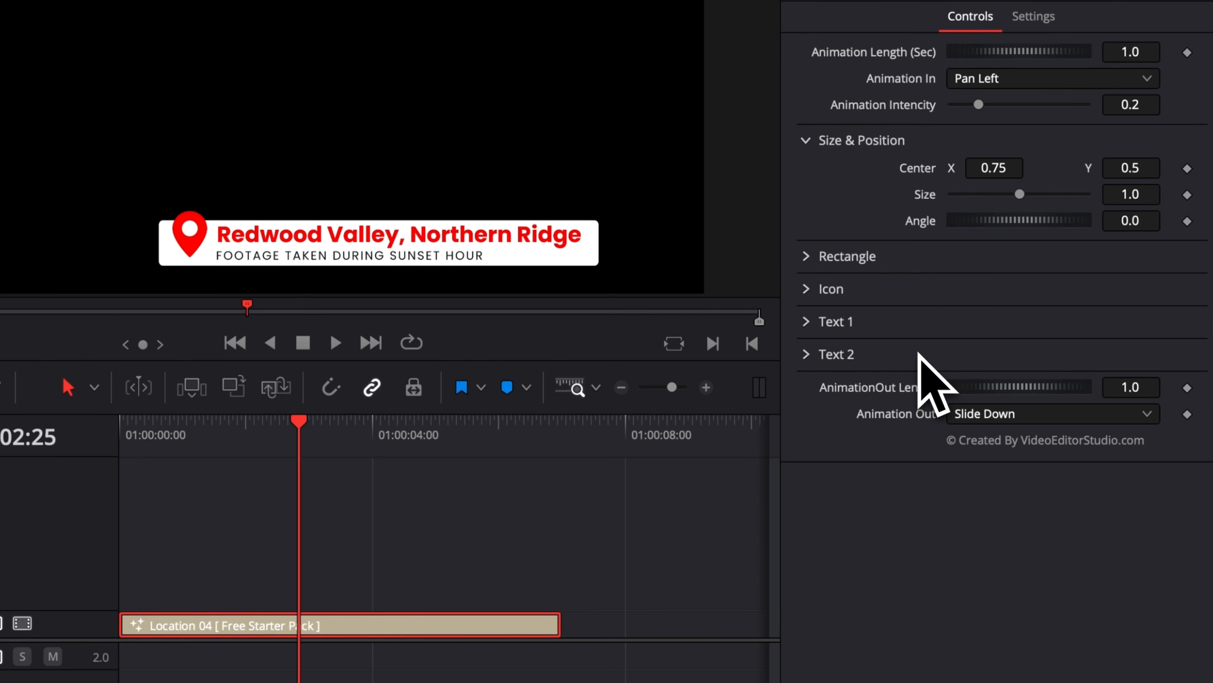
pyautogui.click(808, 257)
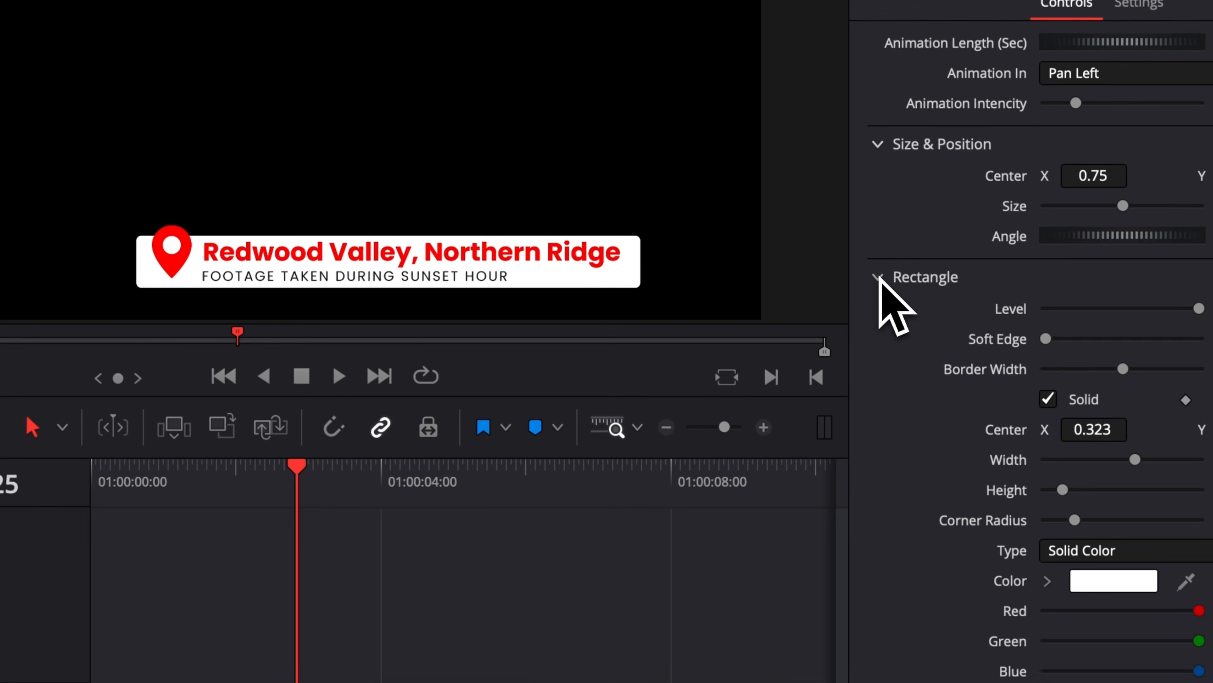
pyautogui.click(808, 257)
pyautogui.click(807, 289)
pyautogui.click(881, 315)
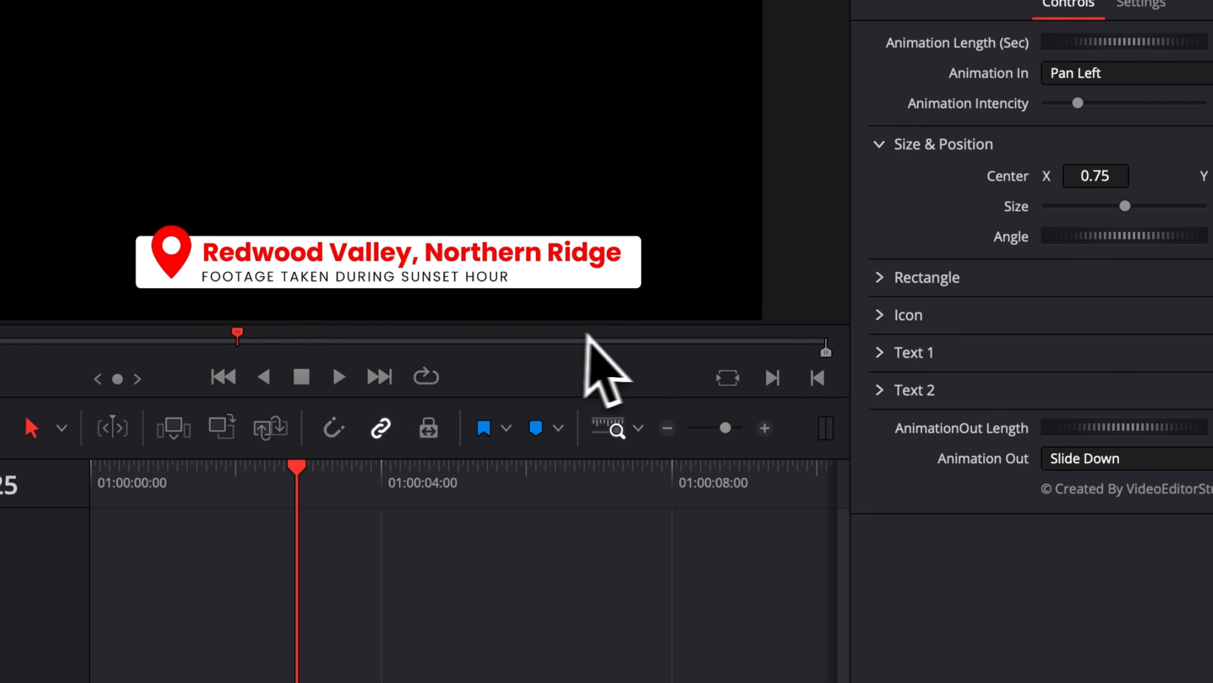
# Soften the rectangle's edge to about 0.022 and lower its level to about 0.472.
pyautogui.click(884, 279)
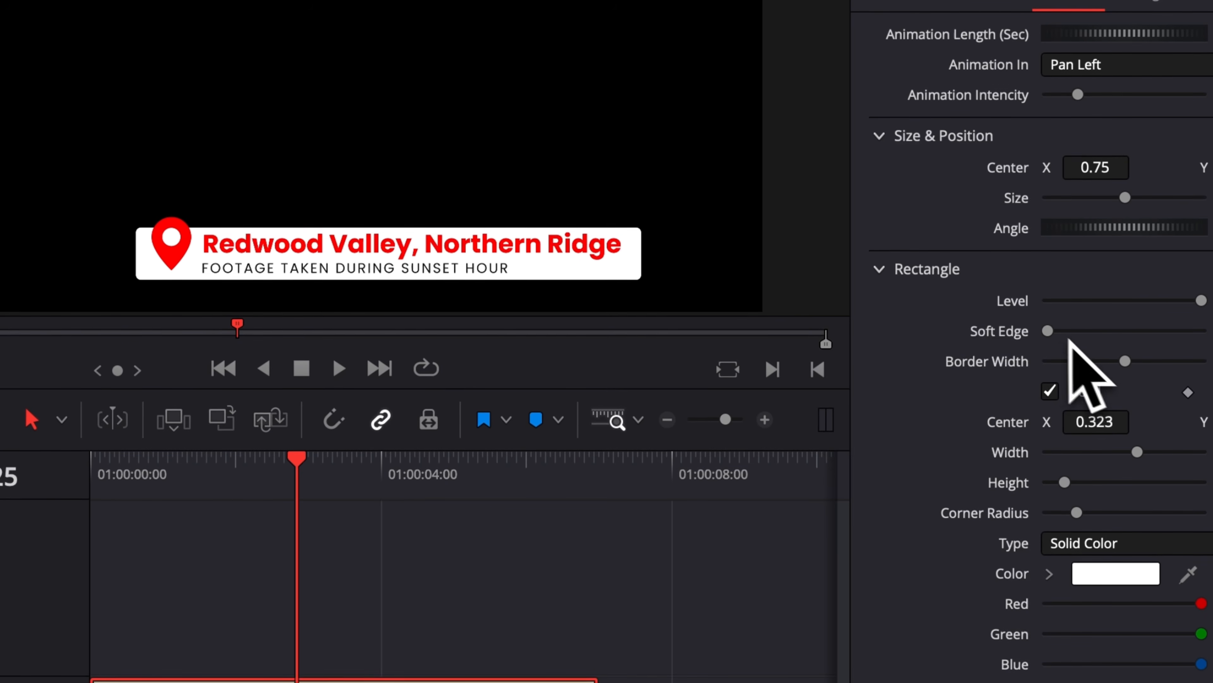
pyautogui.moveTo(1052, 333); pyautogui.dragTo(1075, 361)
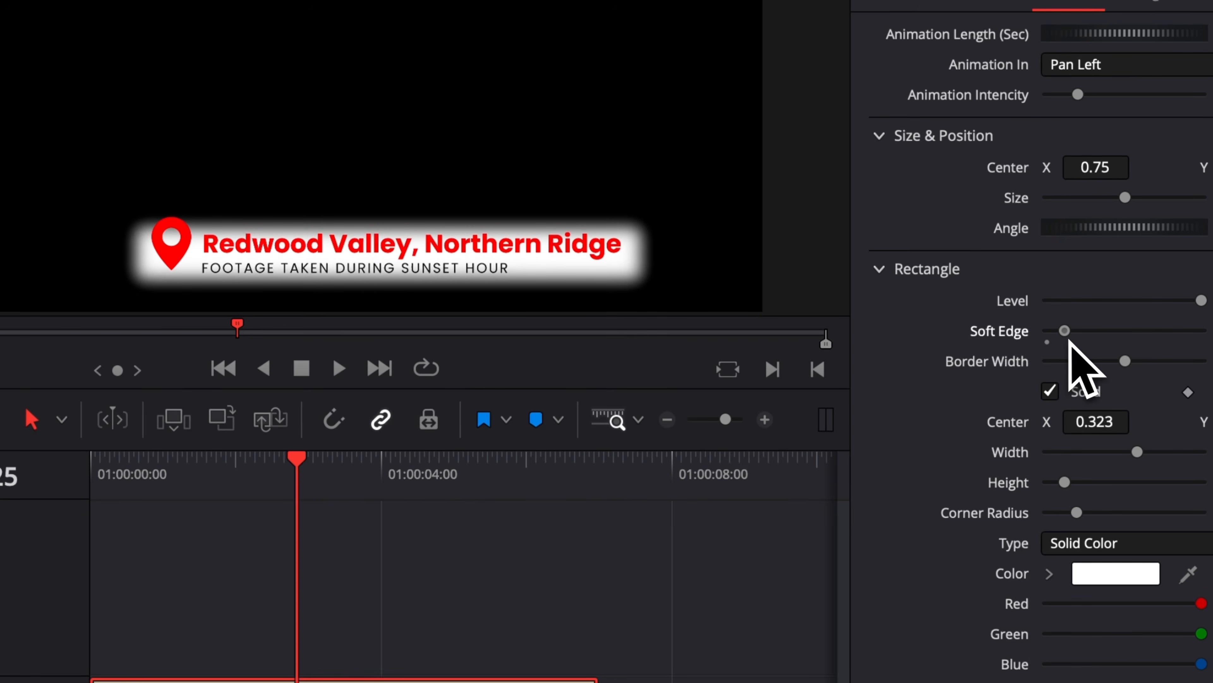
pyautogui.moveTo(1201, 301); pyautogui.dragTo(1118, 300)
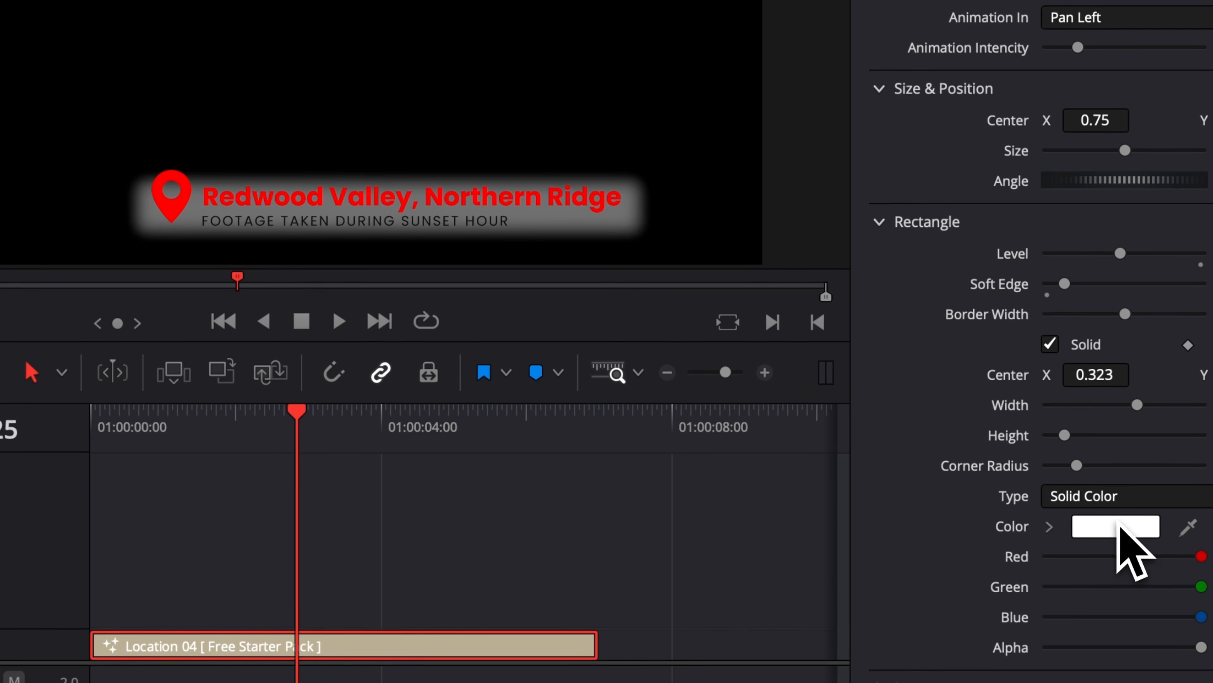
# Change the rectangle's solid colour to a medium grey, about 0.41 in red, green and blue.
pyautogui.click(1119, 526)
pyautogui.click(815, 414)
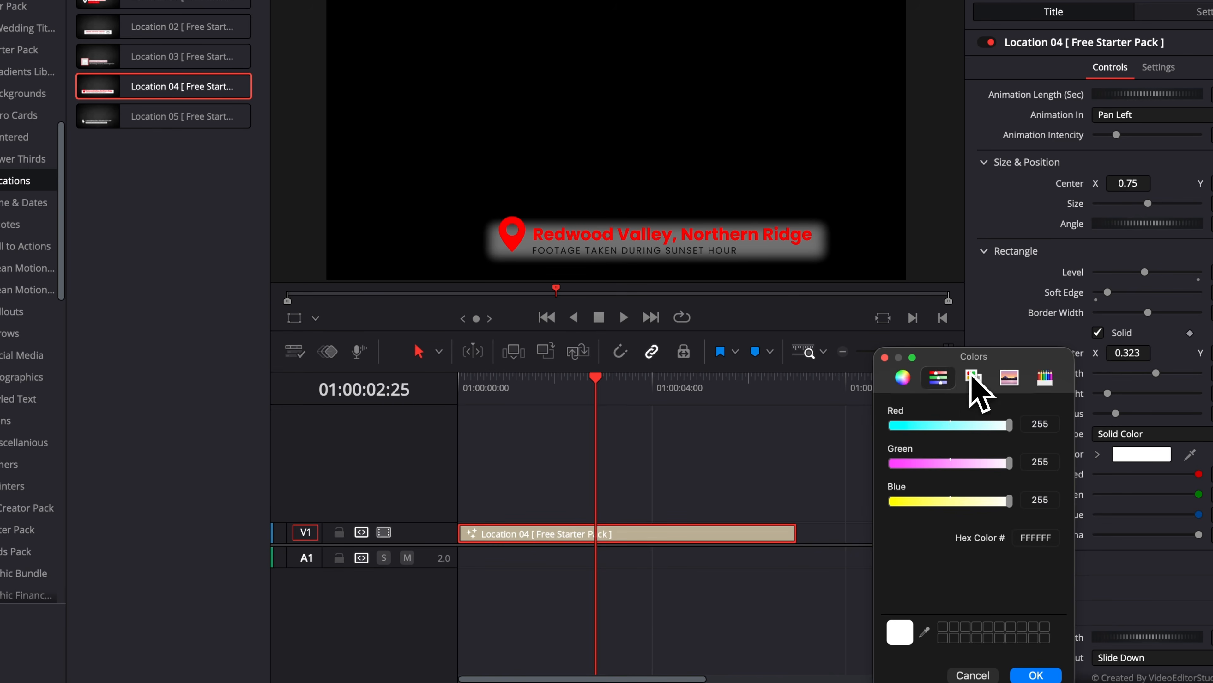
pyautogui.click(973, 377)
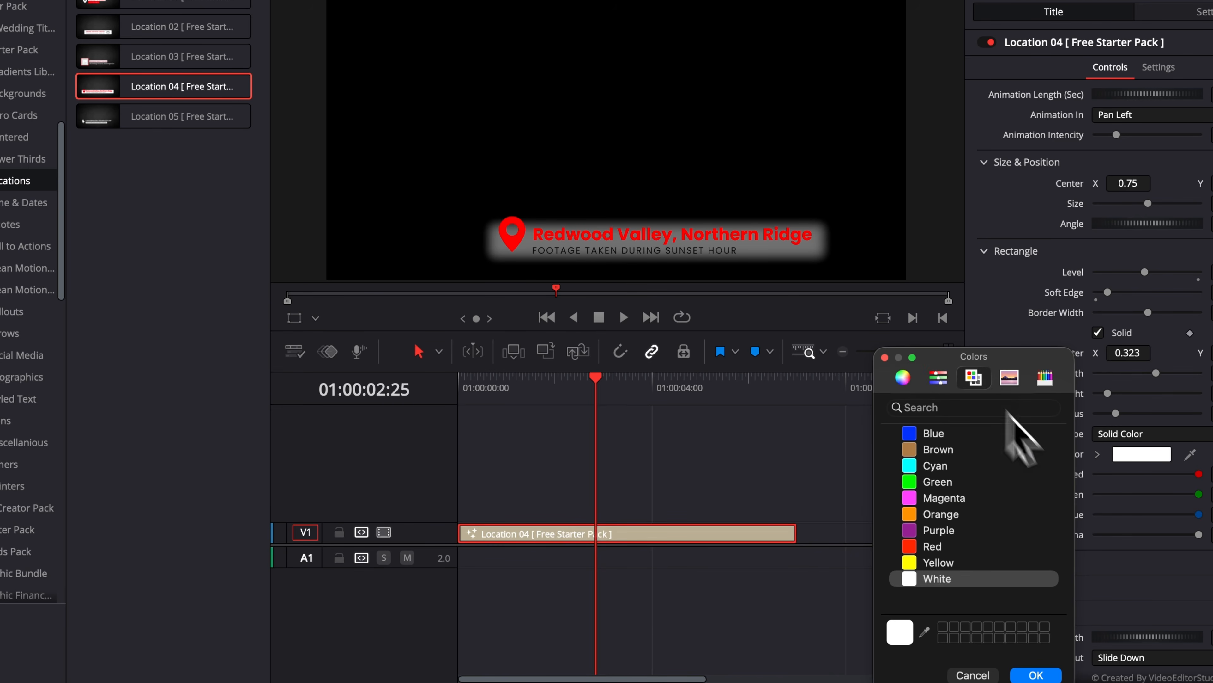
pyautogui.scroll(2, 940, 453)
pyautogui.click(927, 440)
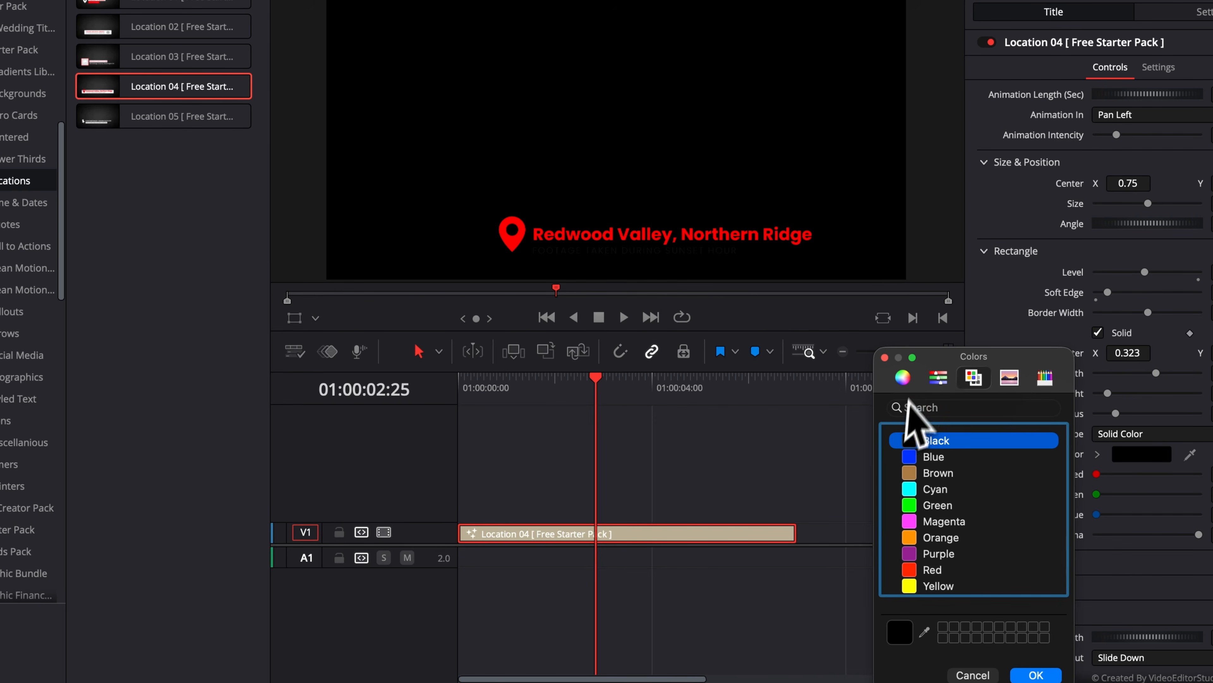
pyautogui.click(903, 378)
pyautogui.moveTo(1051, 581); pyautogui.dragTo(990, 582)
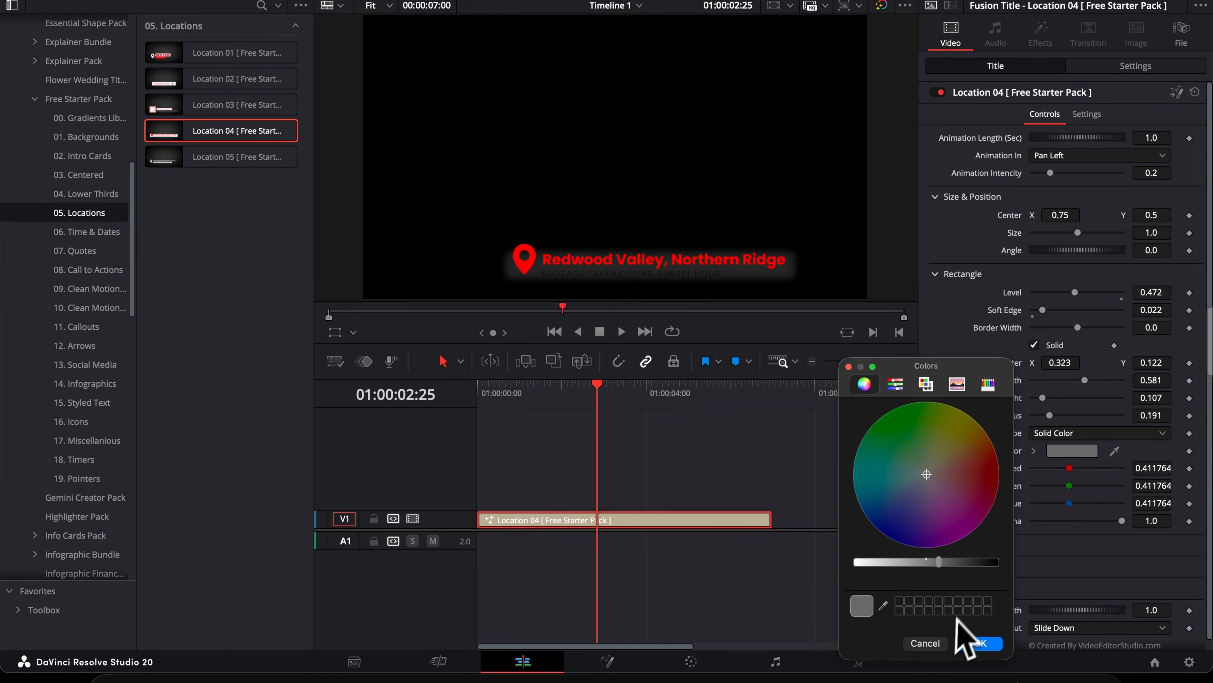
pyautogui.click(979, 643)
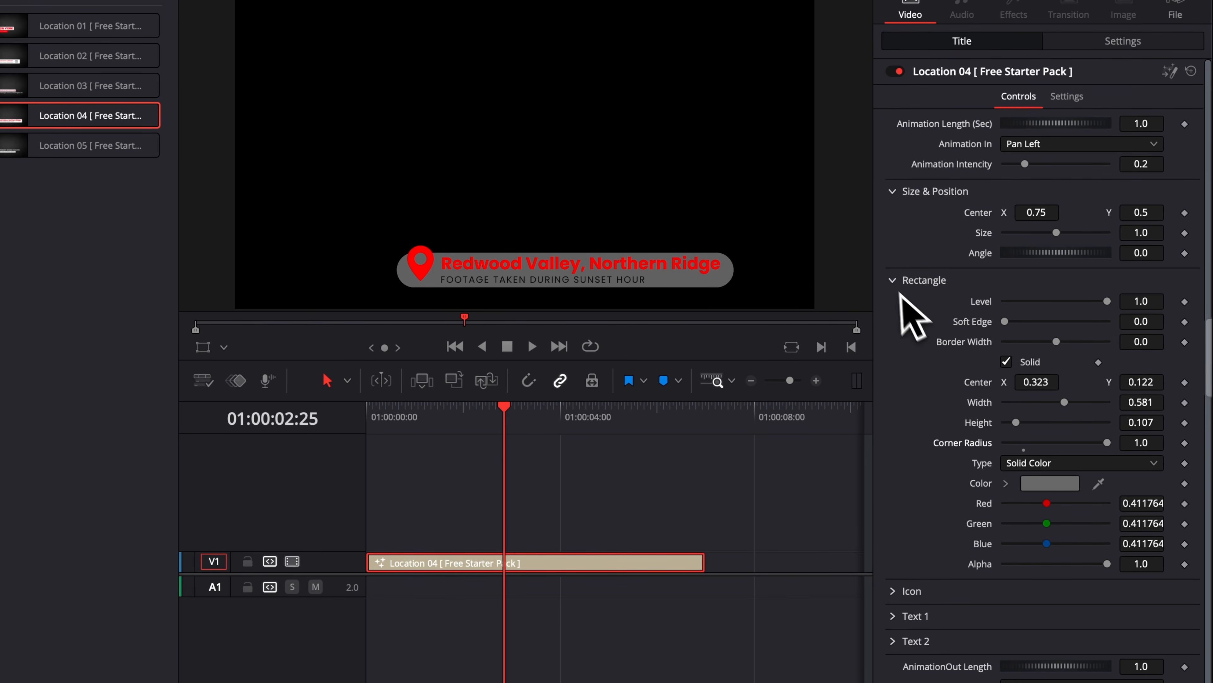
# Replace the title's pin icon with user.png from the Downloads folder.
pyautogui.click(892, 282)
pyautogui.click(894, 306)
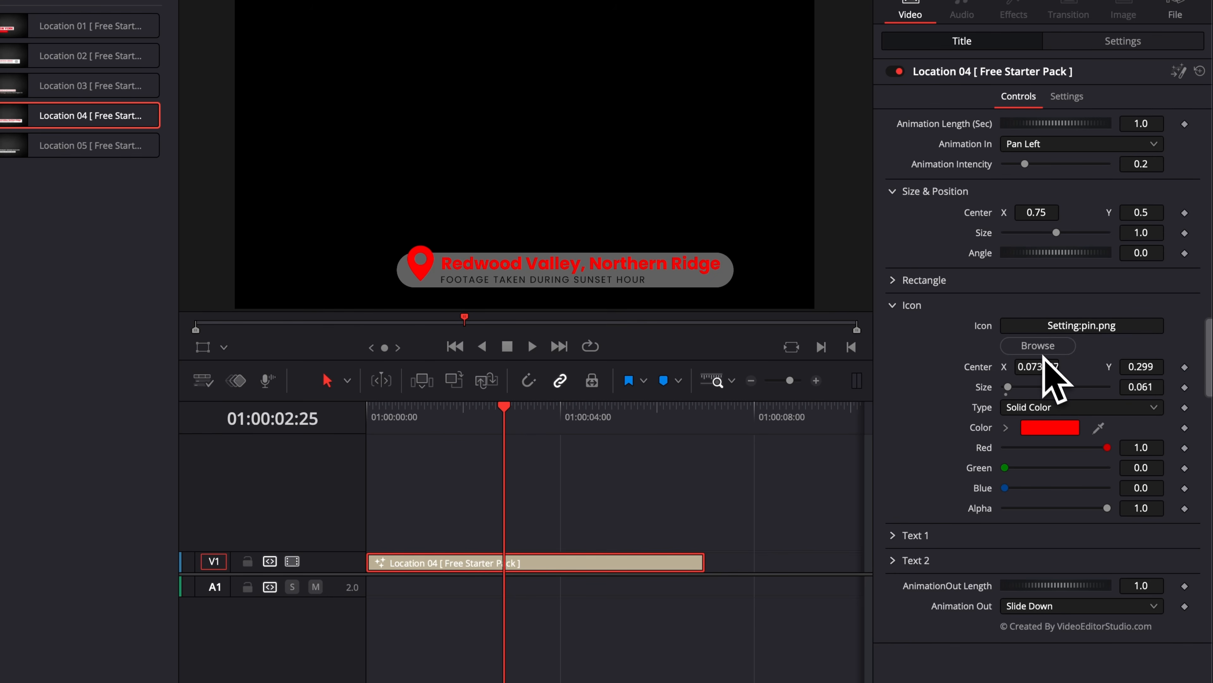
pyautogui.click(1038, 346)
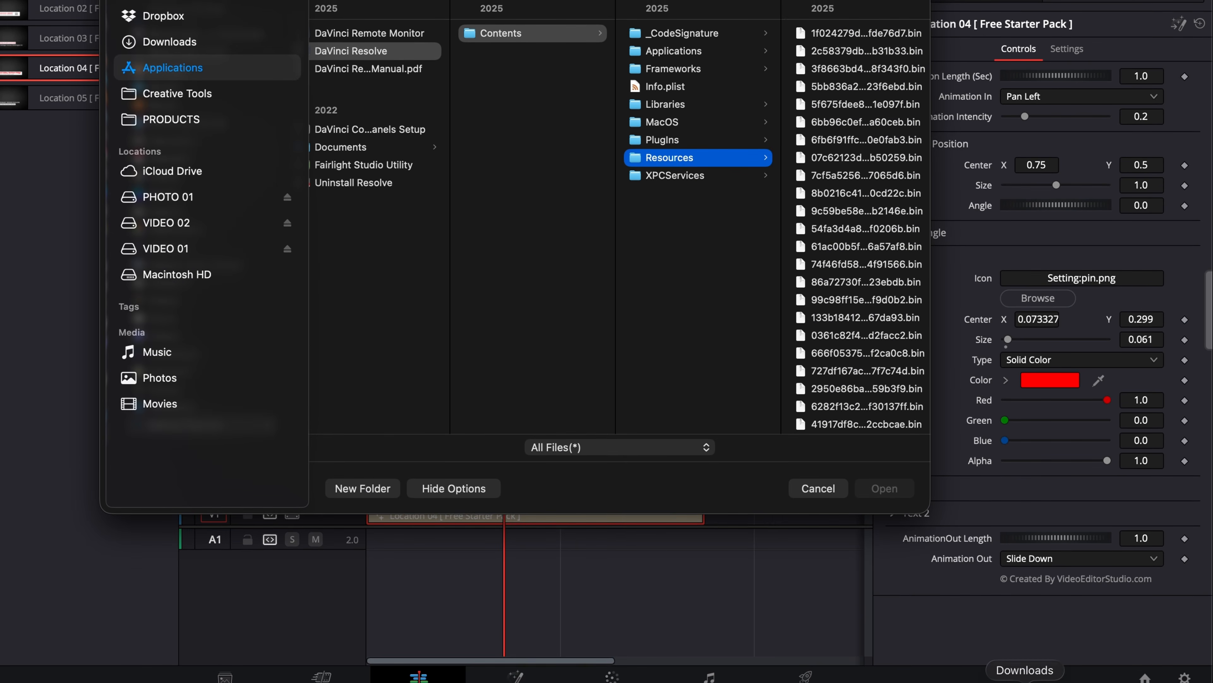
pyautogui.click(1025, 682)
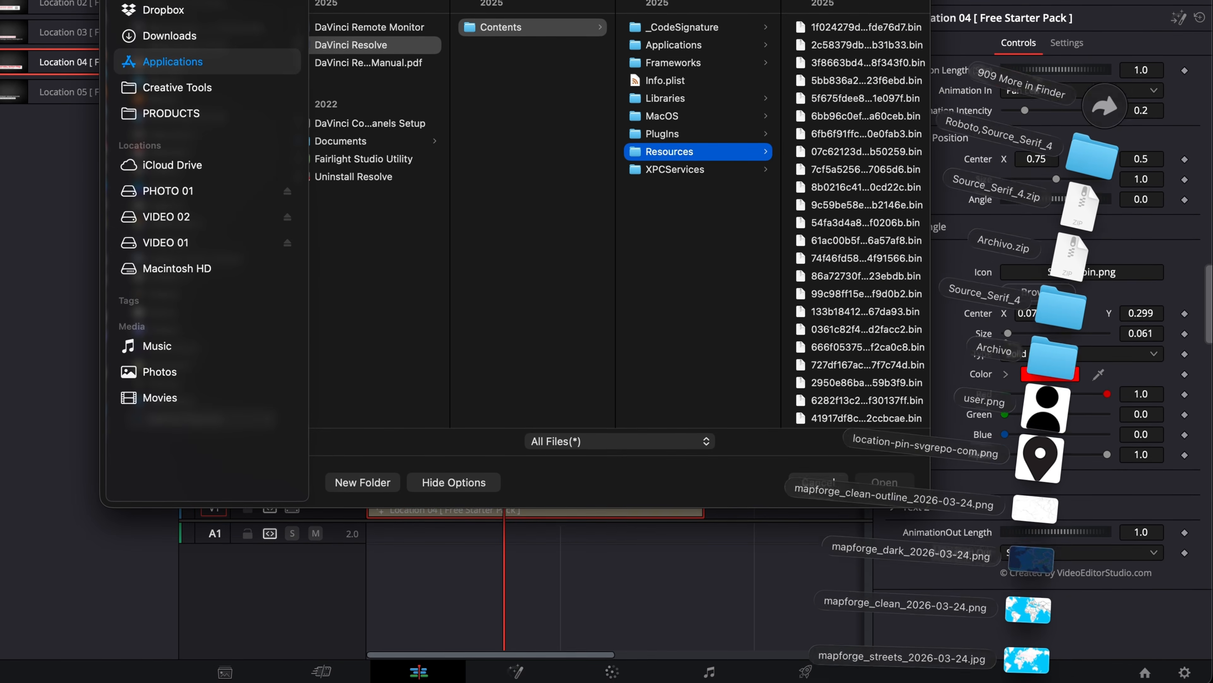
pyautogui.moveTo(1045, 402); pyautogui.dragTo(732, 393)
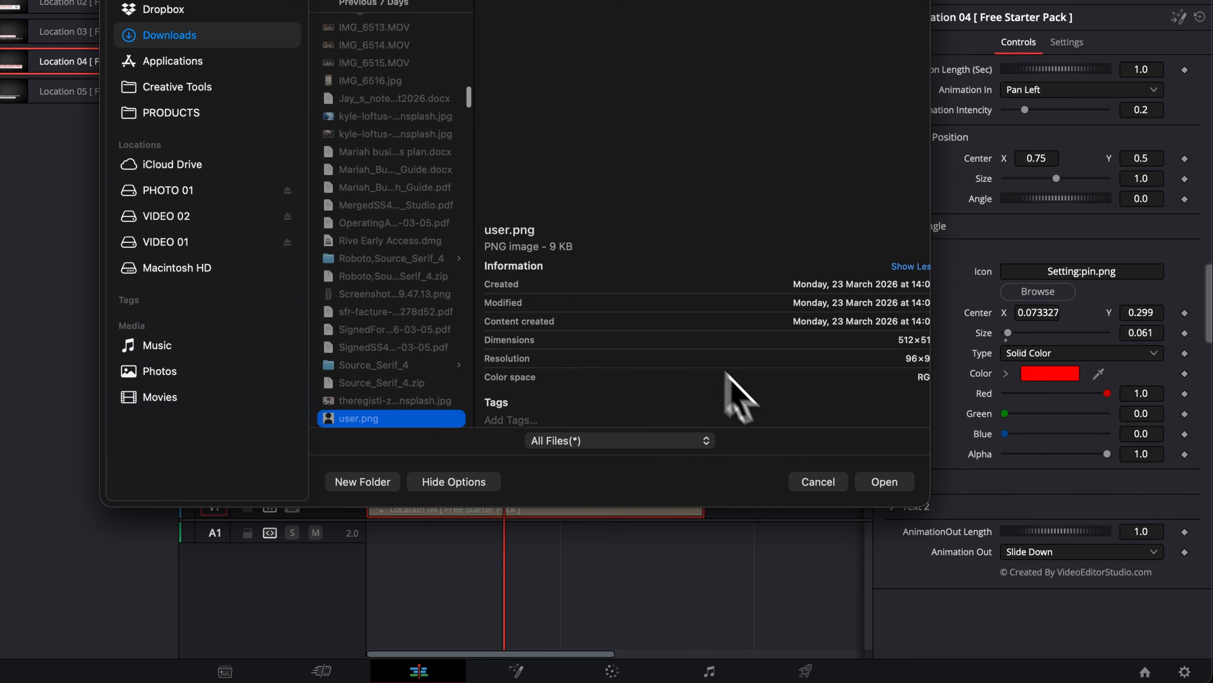
pyautogui.click(891, 486)
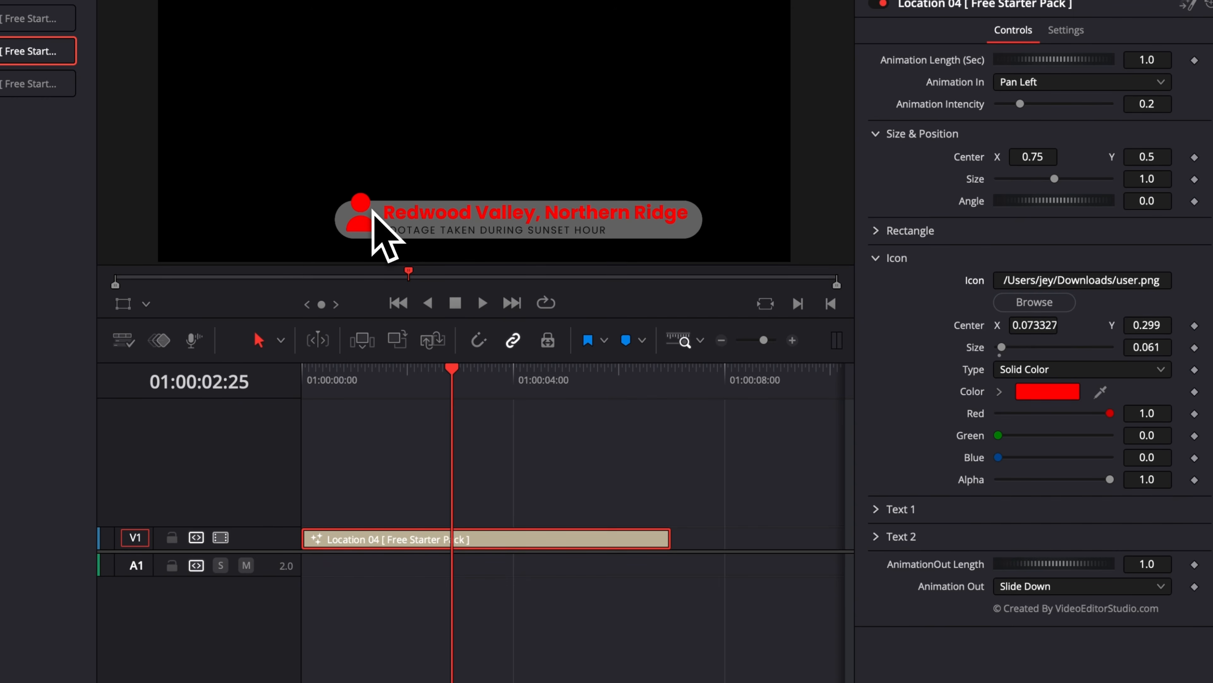
# Change the icon's solid colour to magenta, about 0.93 red, 0.25 green and 0.92 blue.
pyautogui.click(1047, 391)
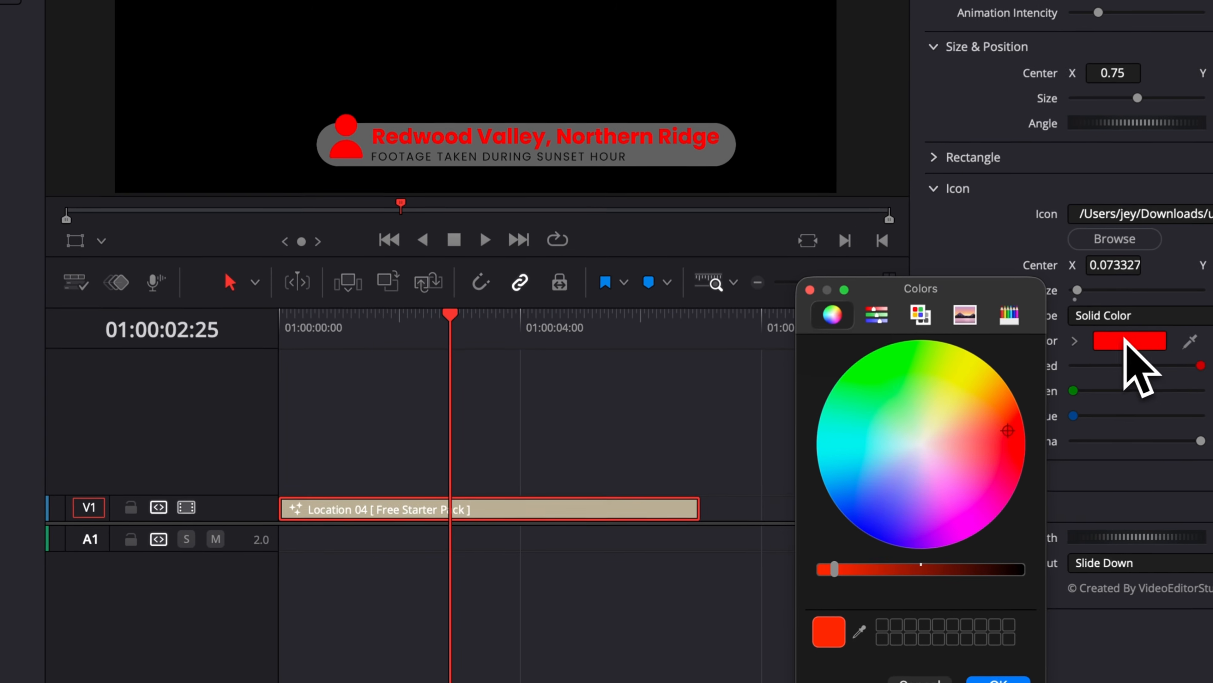
pyautogui.moveTo(971, 397); pyautogui.dragTo(966, 511)
pyautogui.click(1002, 678)
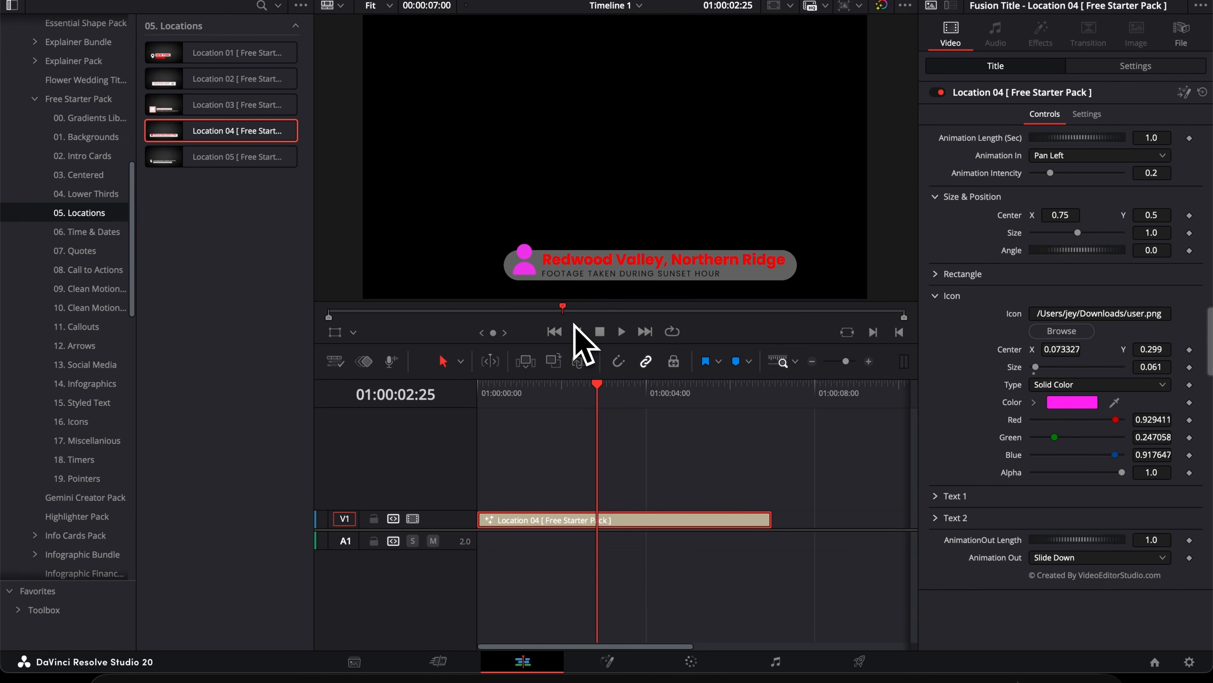
# Collapse the Location 04 title's Icon settings and show the Text 1 settings down to the style options.
pyautogui.click(807, 271)
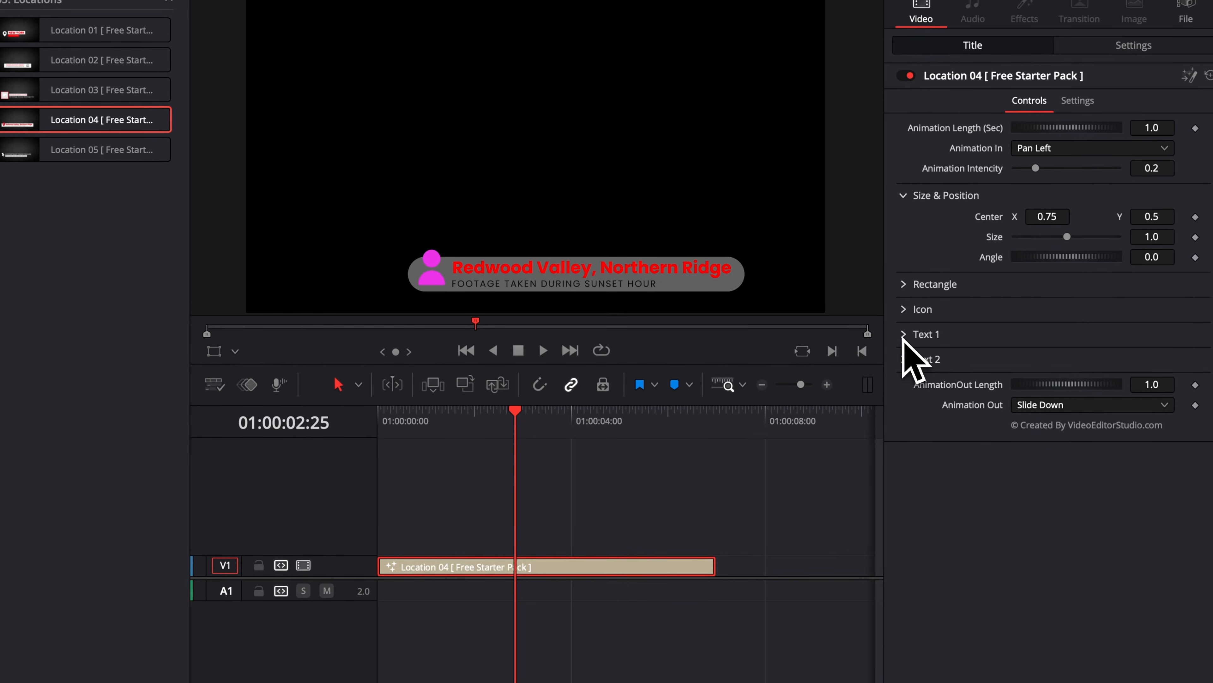
pyautogui.click(904, 335)
pyautogui.scroll(-5, 958, 407)
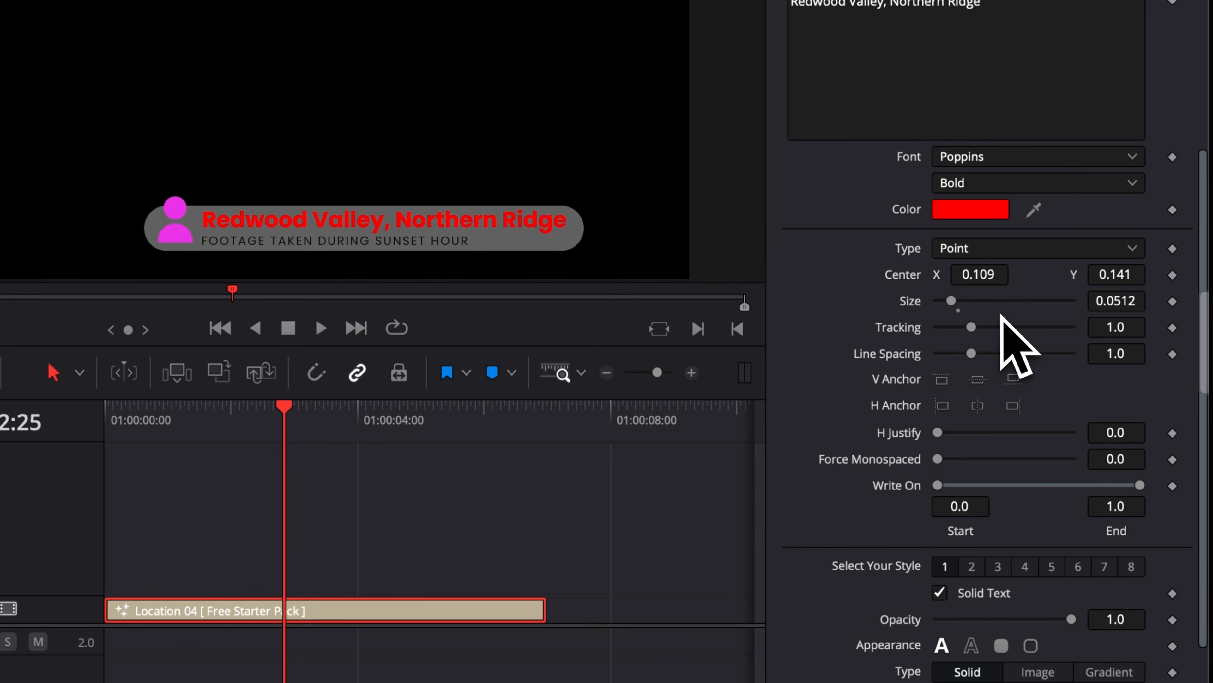
pyautogui.scroll(-2, 961, 449)
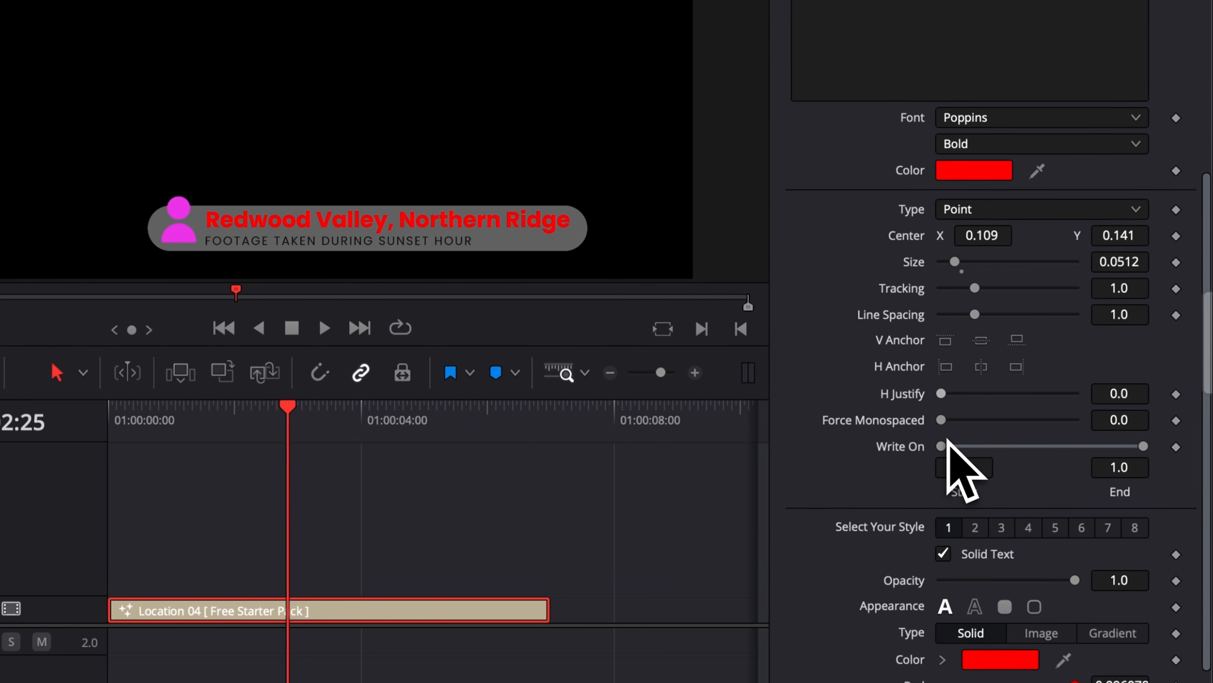
pyautogui.scroll(-5, 943, 361)
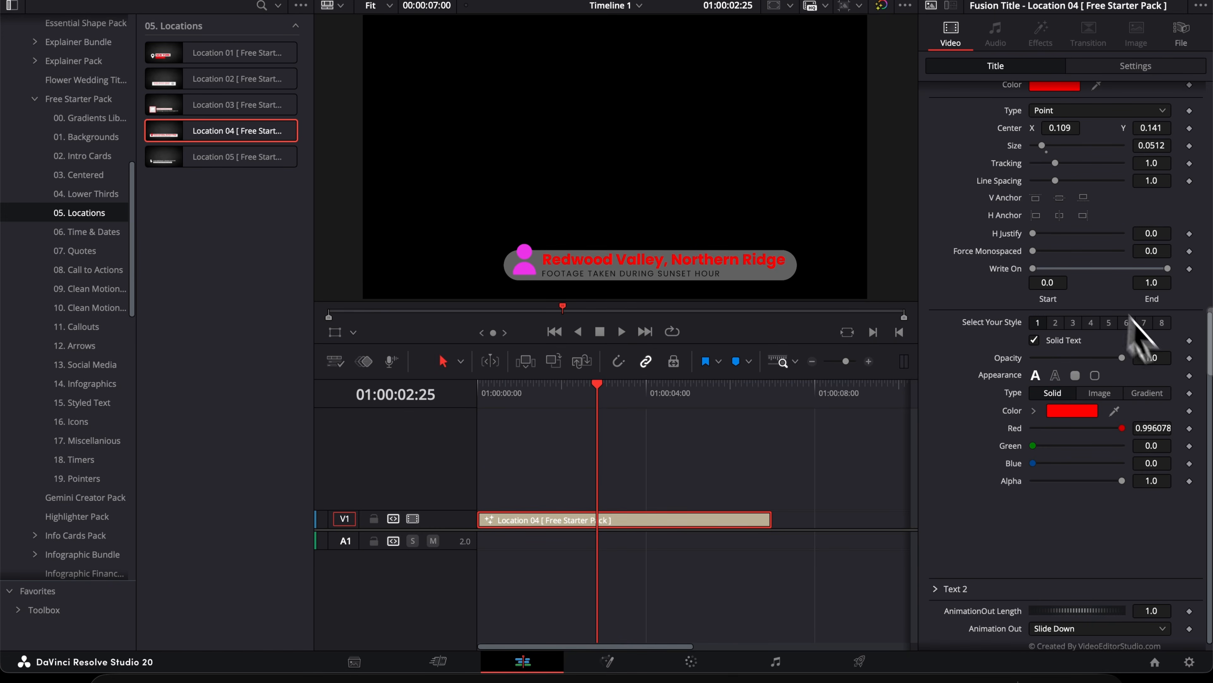
# Try the outline appearance on the Text 1 heading, and try style 7's text shadow with the solid appearance restored.
pyautogui.click(1055, 376)
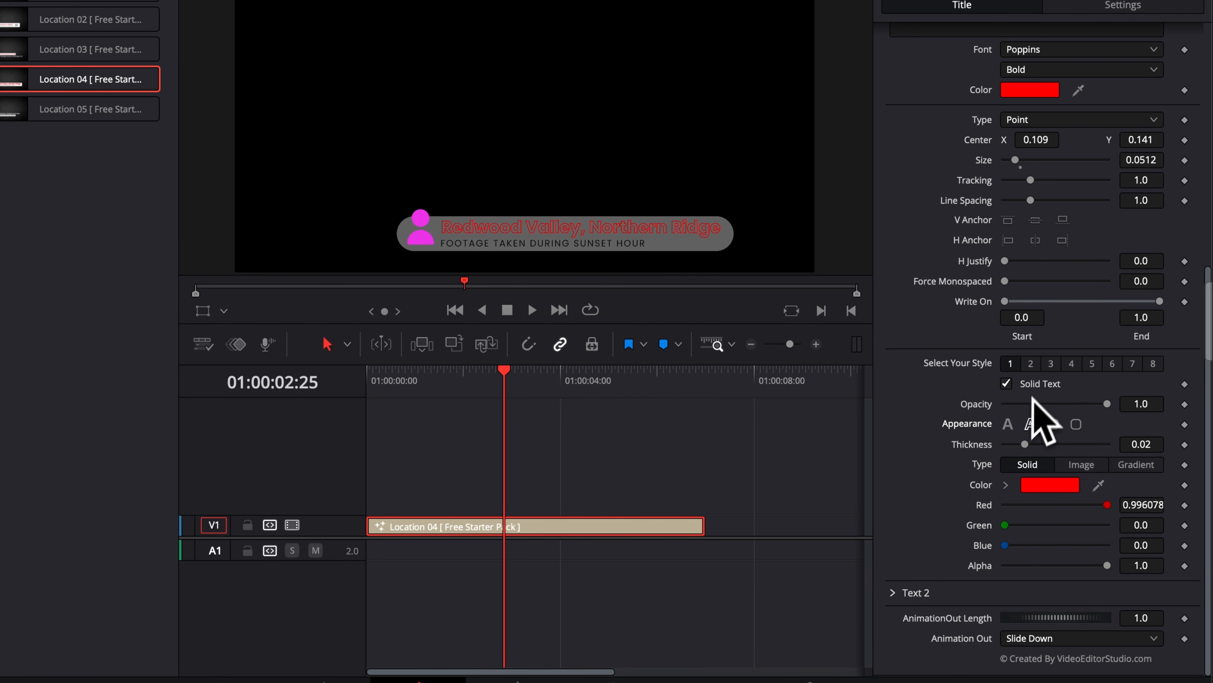
pyautogui.click(1034, 377)
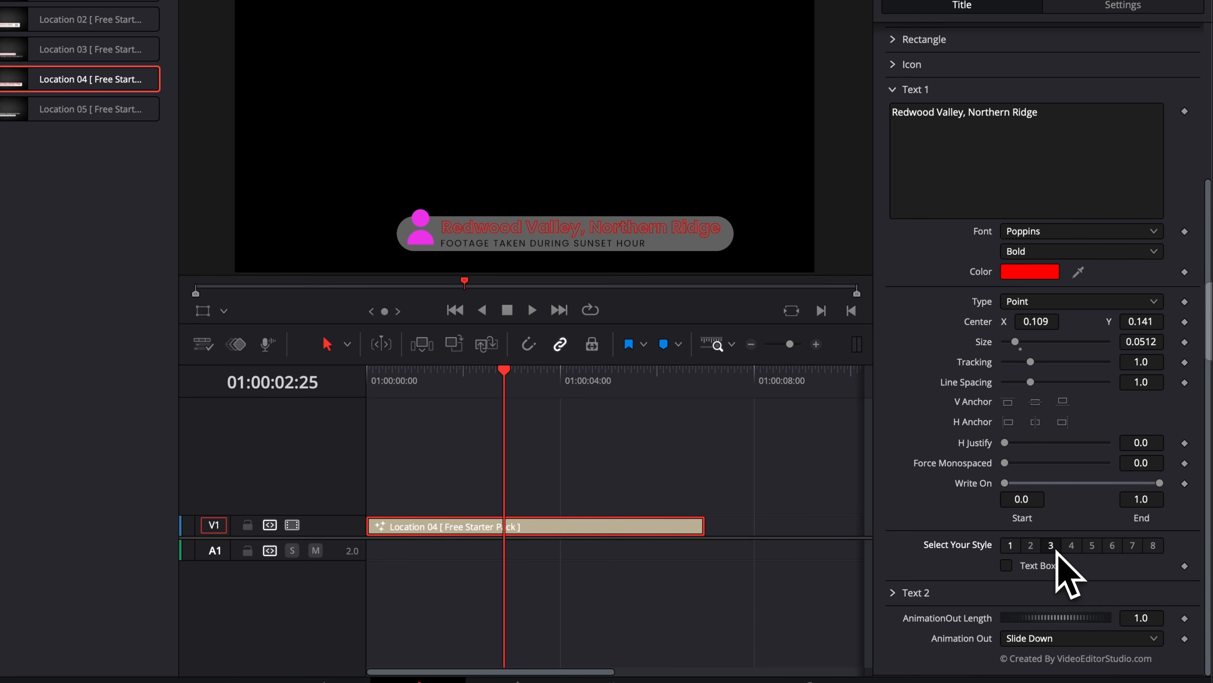
pyautogui.click(1010, 545)
pyautogui.click(1093, 545)
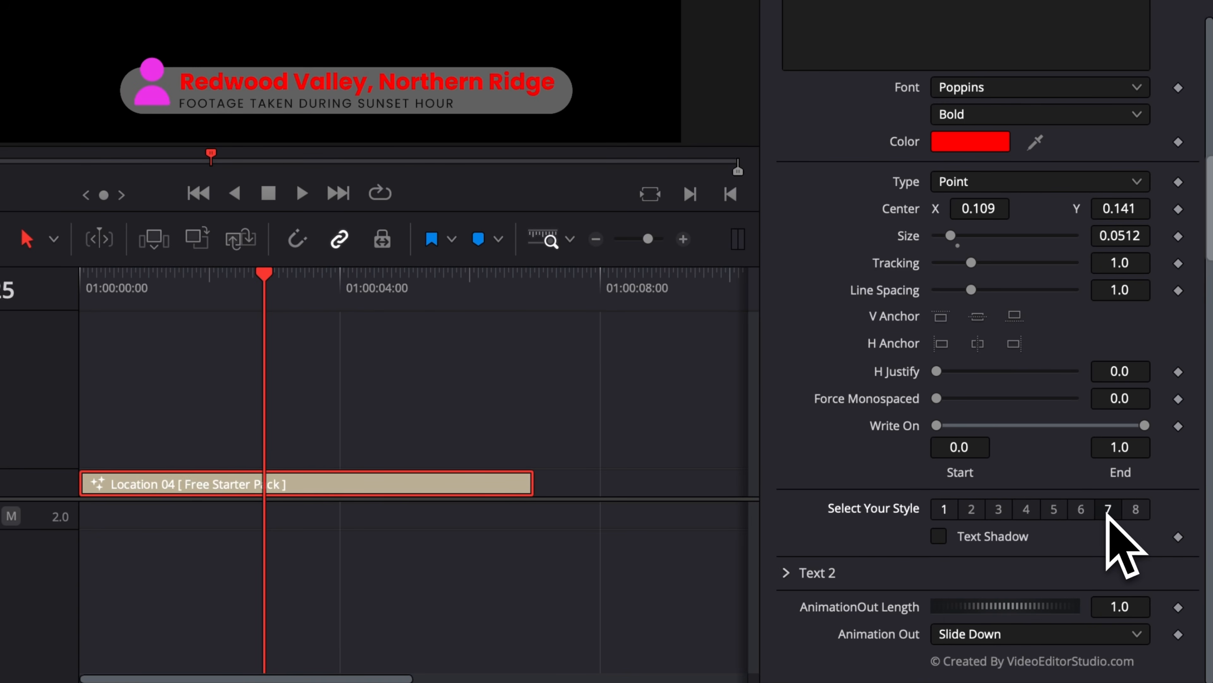
pyautogui.click(939, 537)
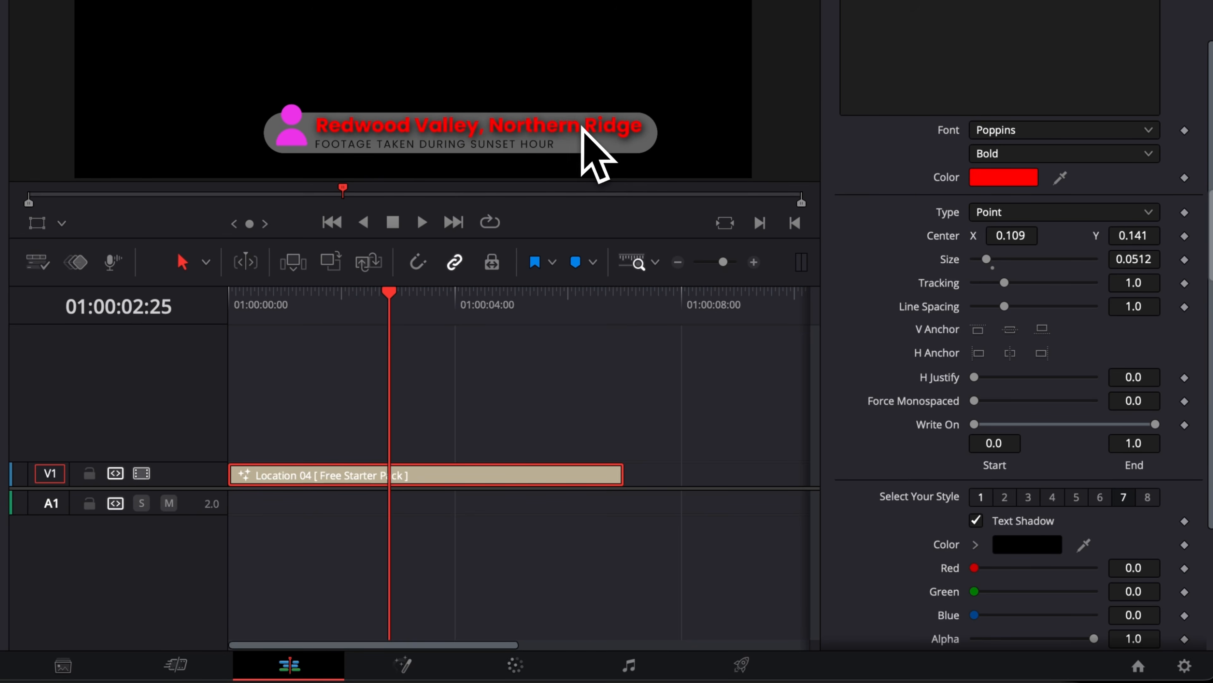
# Enable Text Glow in style 8 of Text 1 and set the glow colour to red, with red at 1.0.
pyautogui.click(1147, 497)
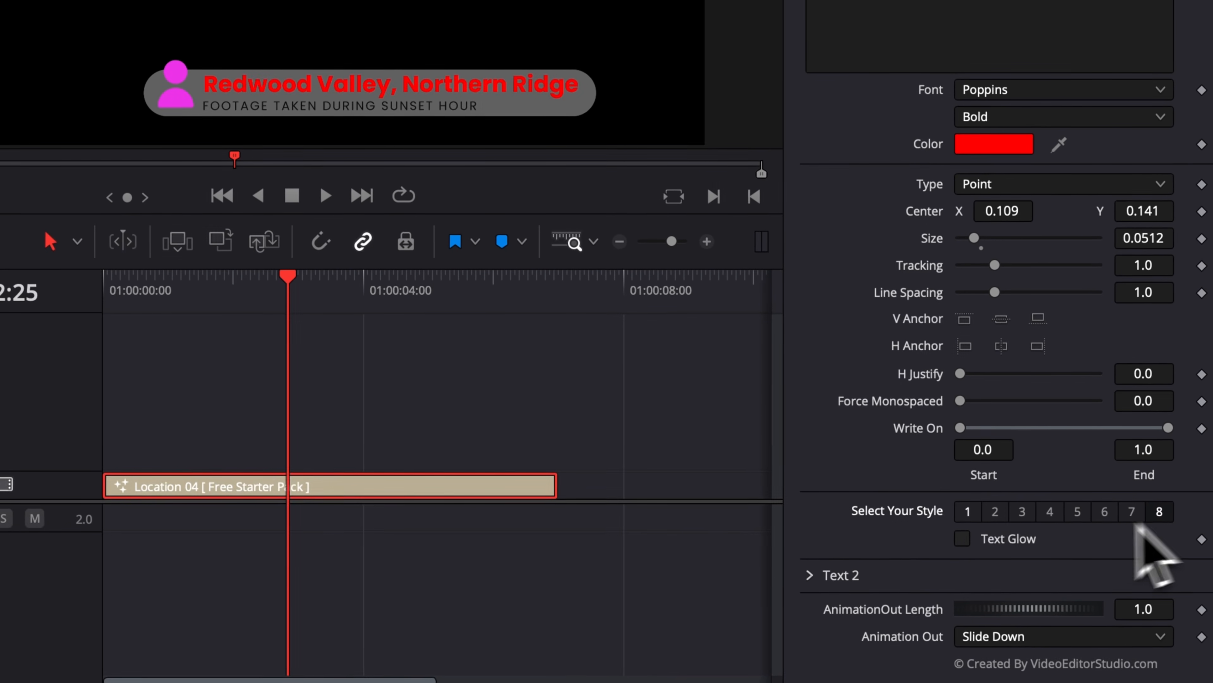
pyautogui.click(963, 539)
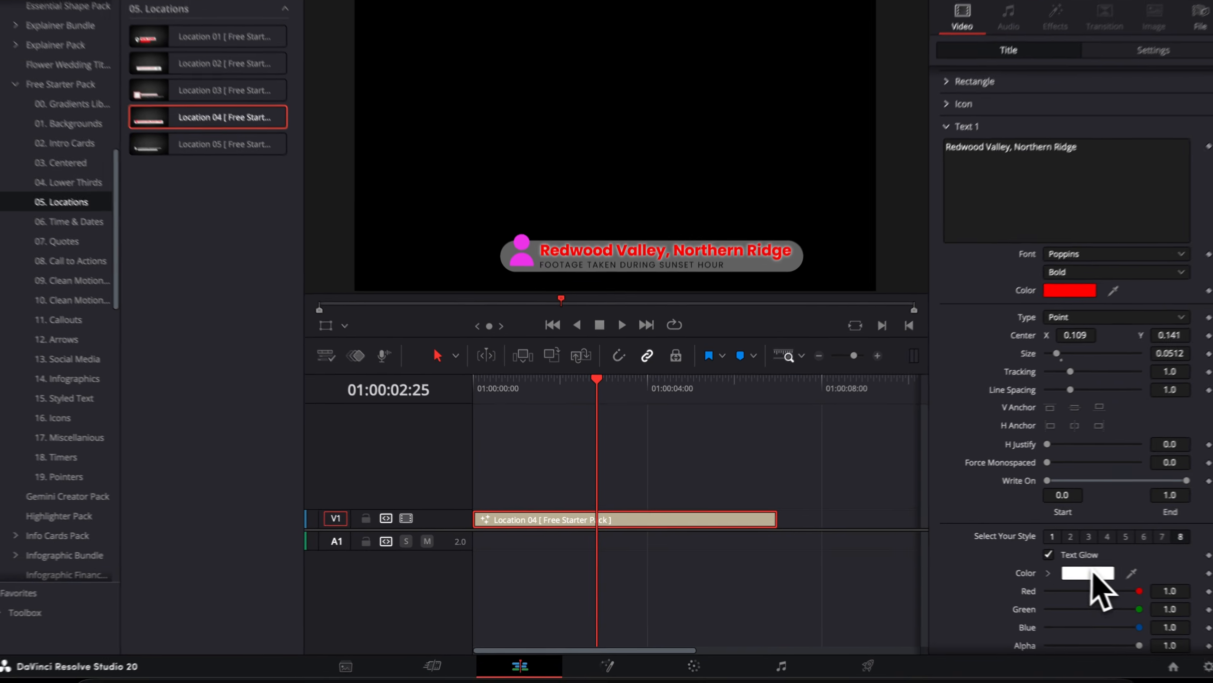
pyautogui.click(1089, 572)
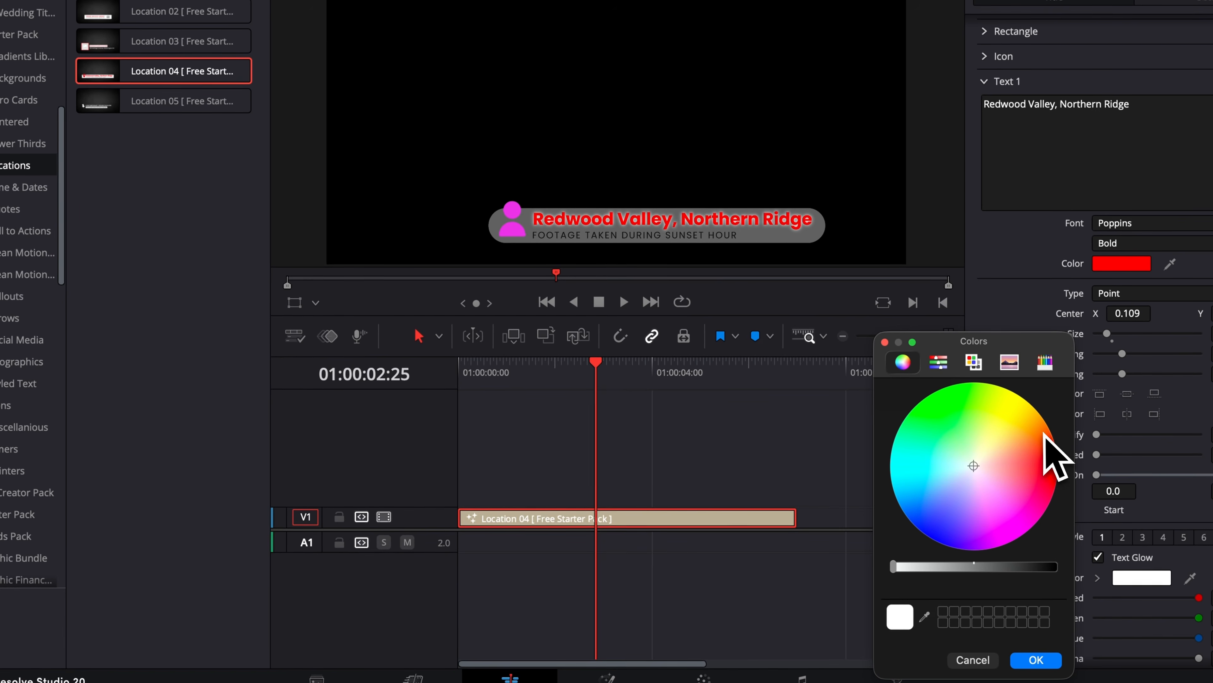
pyautogui.click(1053, 469)
pyautogui.moveTo(1055, 468); pyautogui.dragTo(1069, 470)
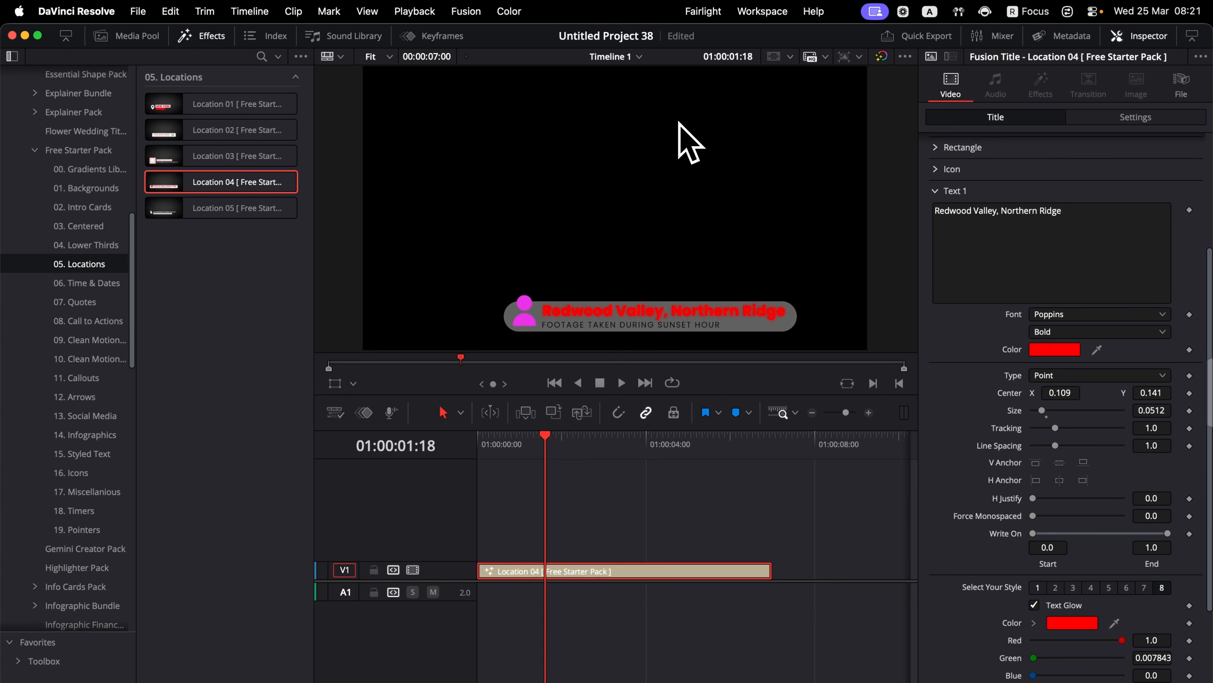
# Set the render cache to Smart and play the Location 04 title from the start of the timeline.
pyautogui.click(414, 11)
pyautogui.moveTo(434, 97)
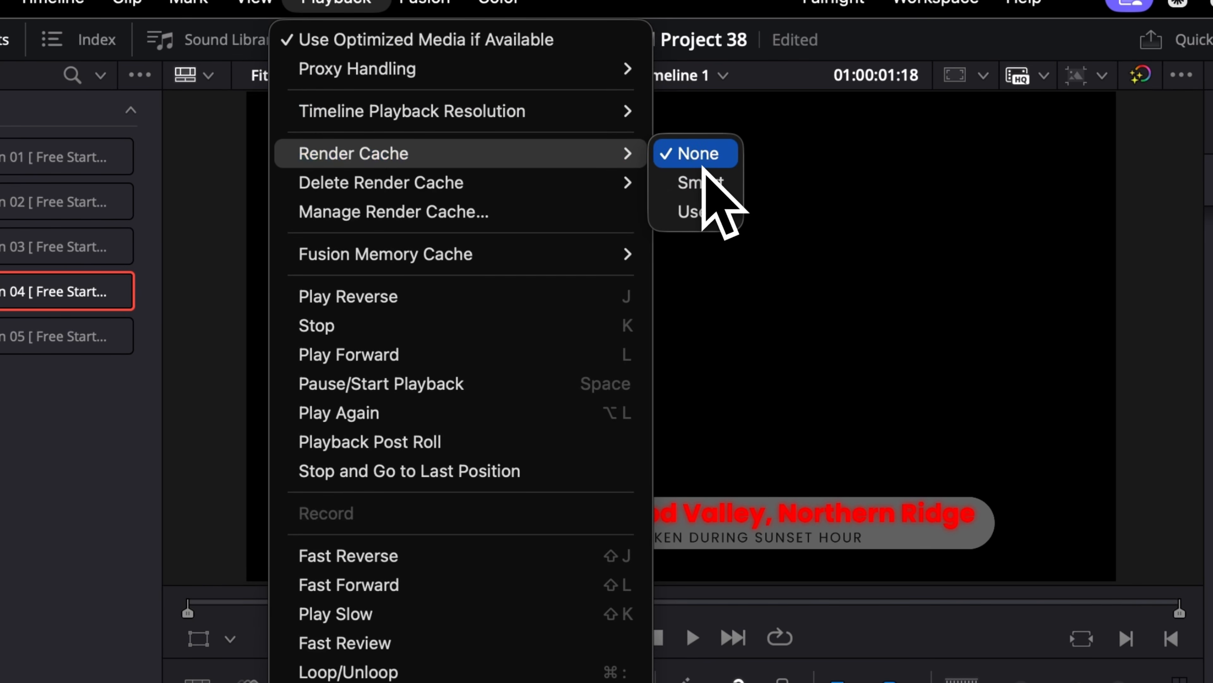
pyautogui.click(705, 183)
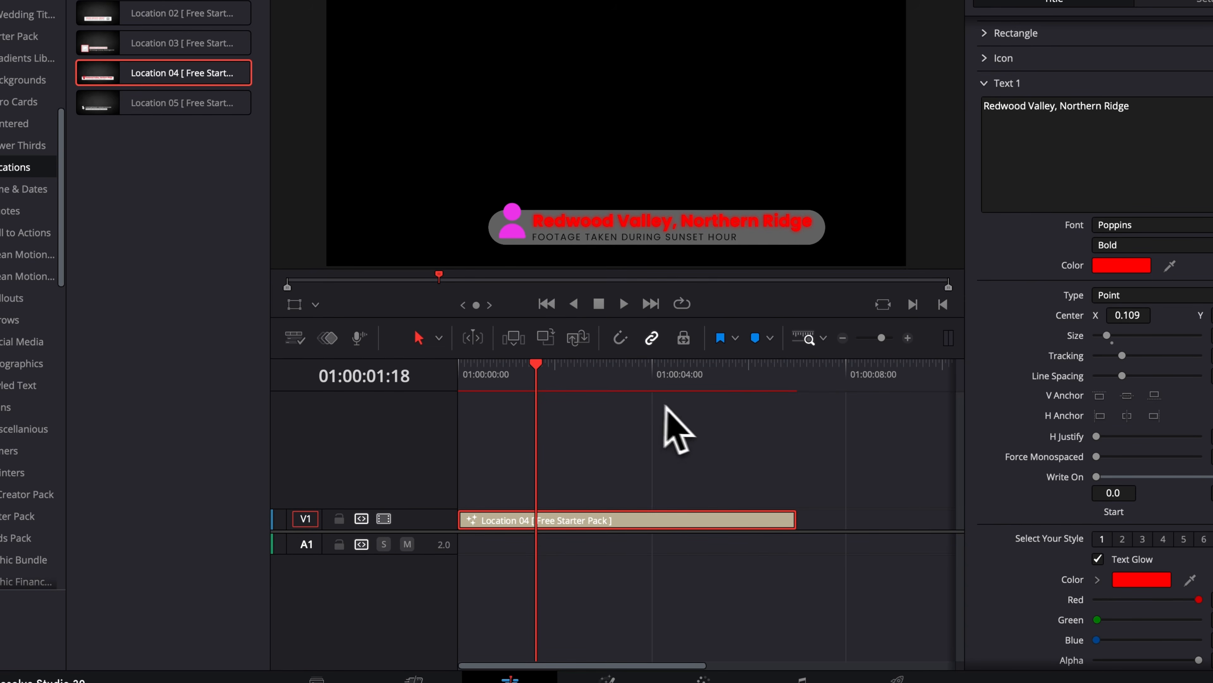
pyautogui.moveTo(479, 376); pyautogui.dragTo(449, 375)
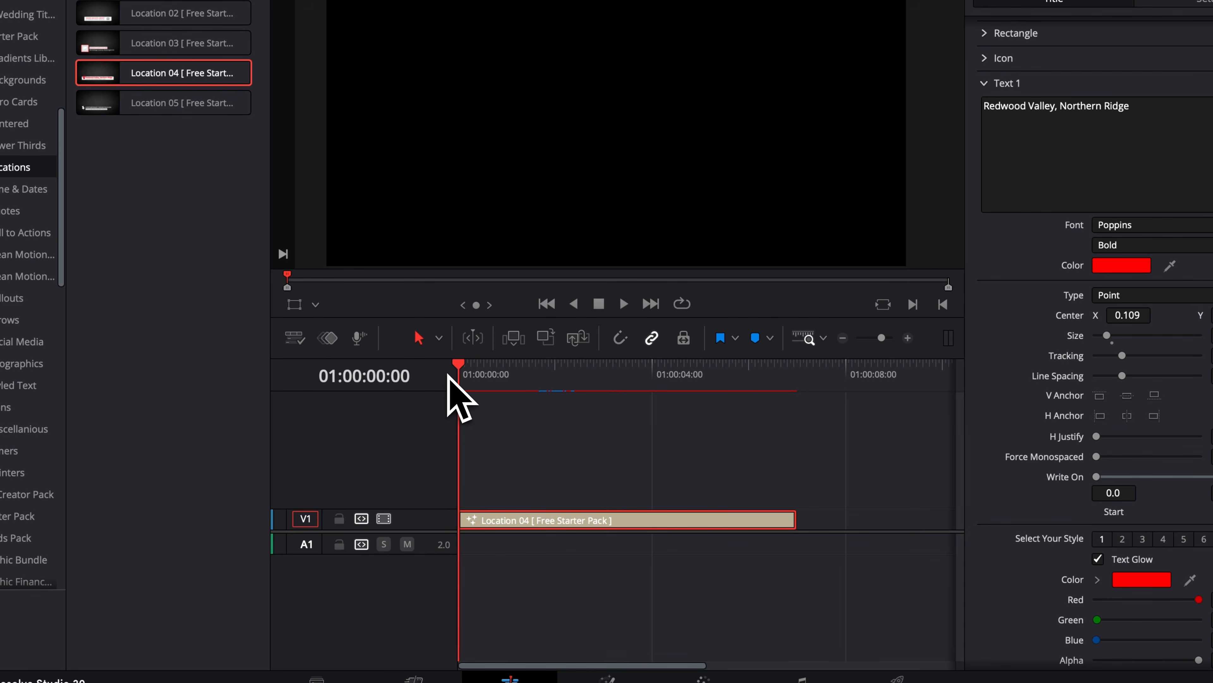
pyautogui.press('space')
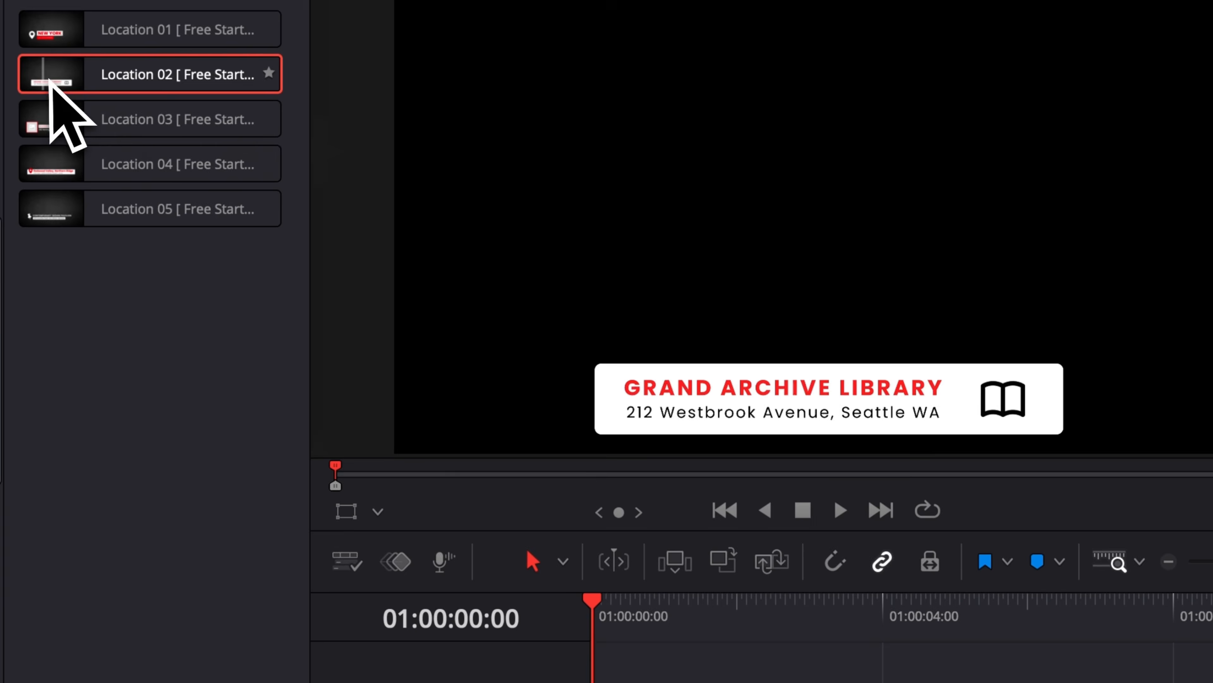
# Place the Location 02 title at the start of video track V1 and scrub through its animation.
pyautogui.moveTo(51, 81); pyautogui.dragTo(464, 563)
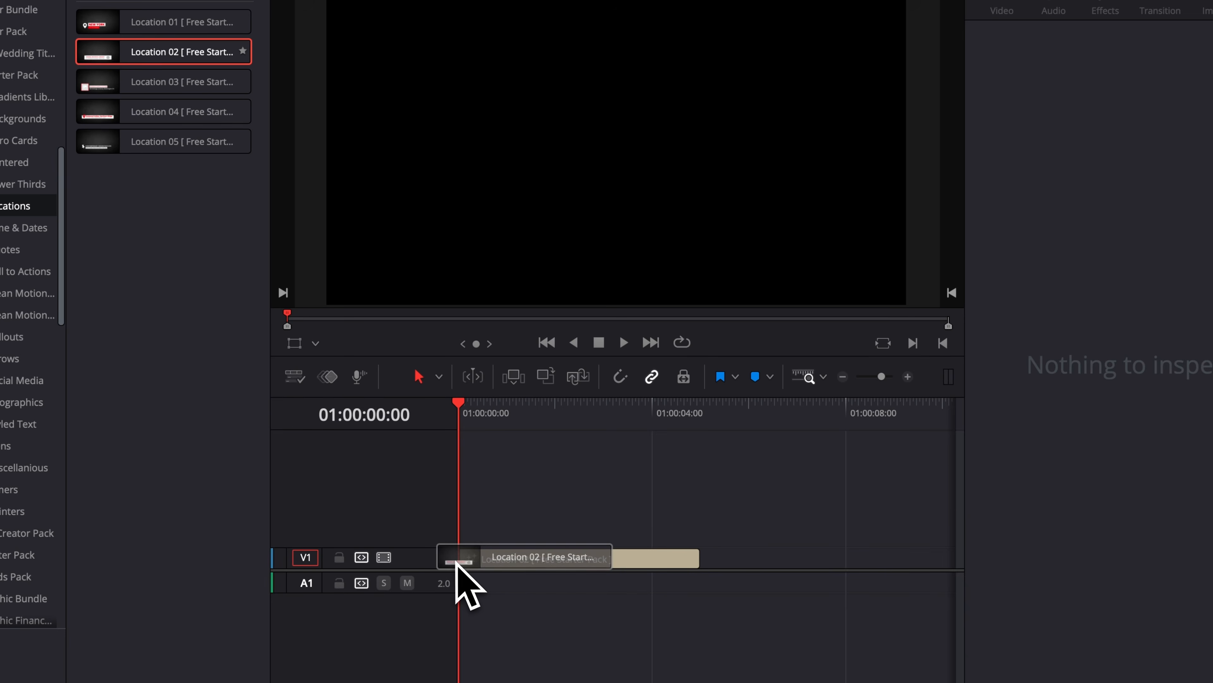
pyautogui.moveTo(491, 504); pyautogui.dragTo(492, 509)
pyautogui.moveTo(490, 415); pyautogui.dragTo(600, 428)
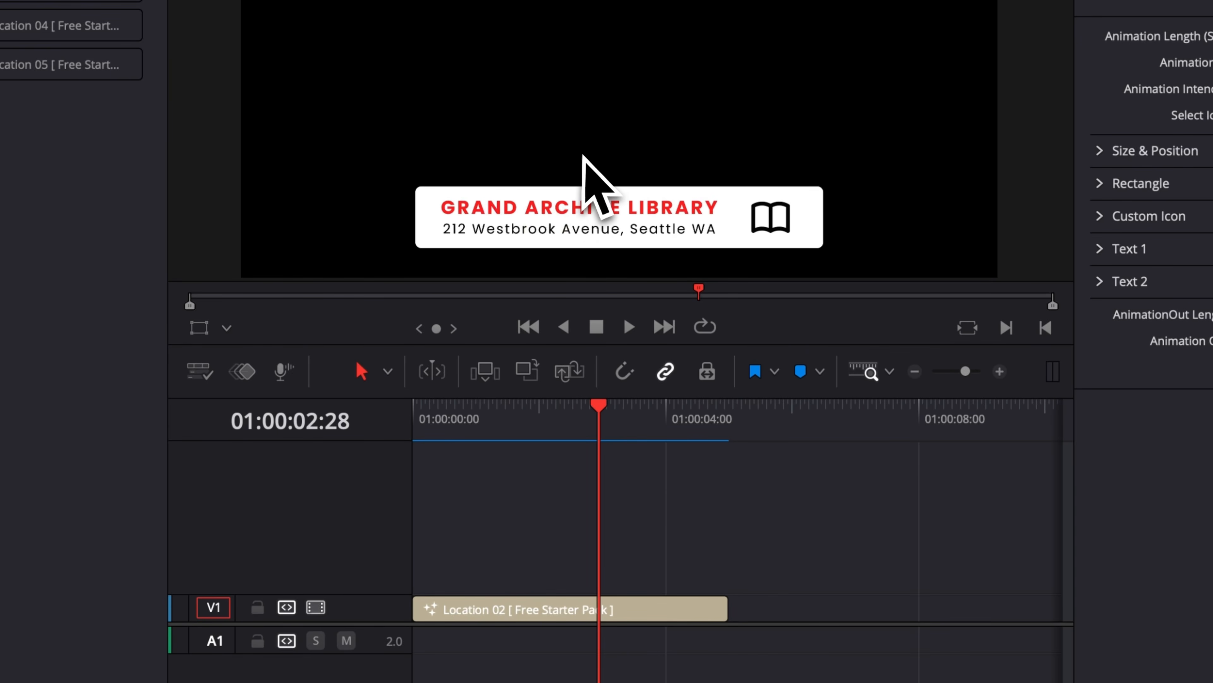
pyautogui.moveTo(521, 406); pyautogui.dragTo(609, 425)
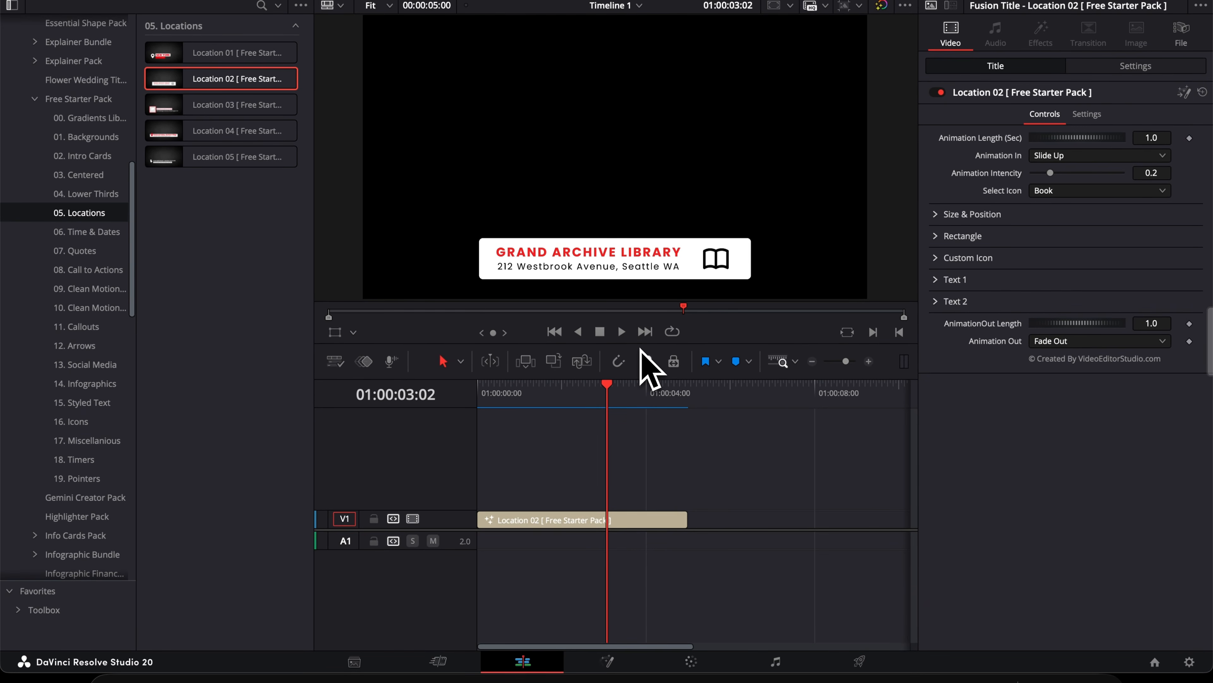
pyautogui.click(552, 399)
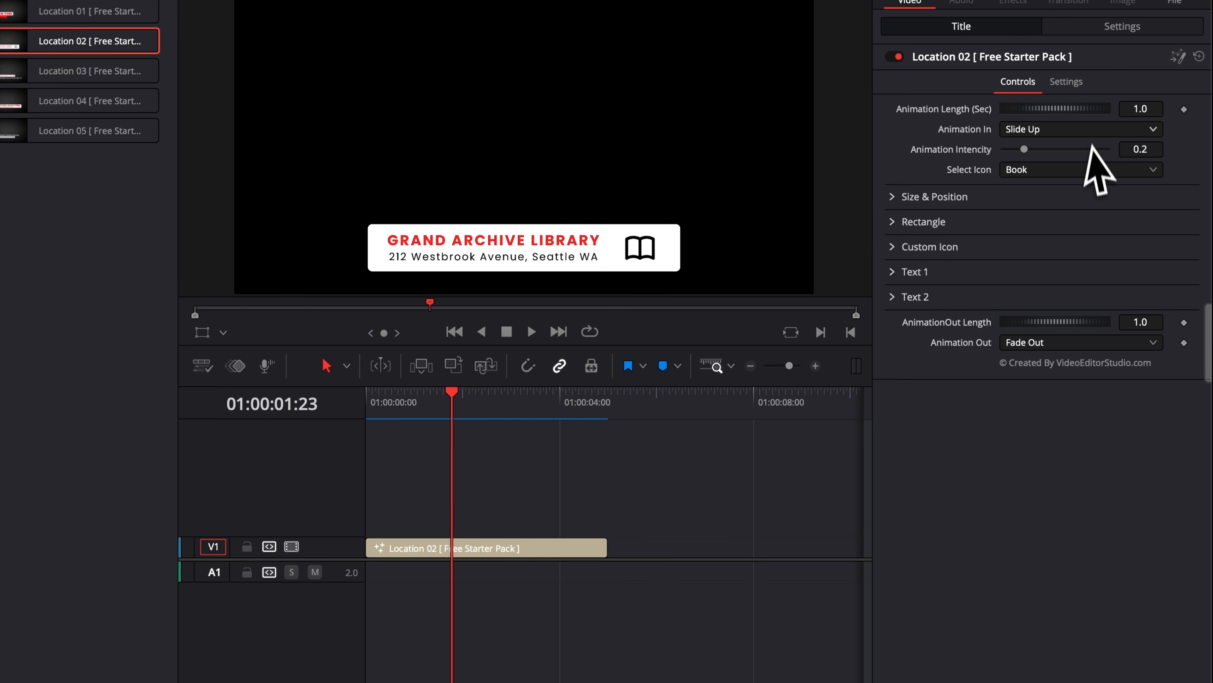
# Try the built-in Bell, Bowl and Bulb off icons on the Location 02 title.
pyautogui.click(1080, 171)
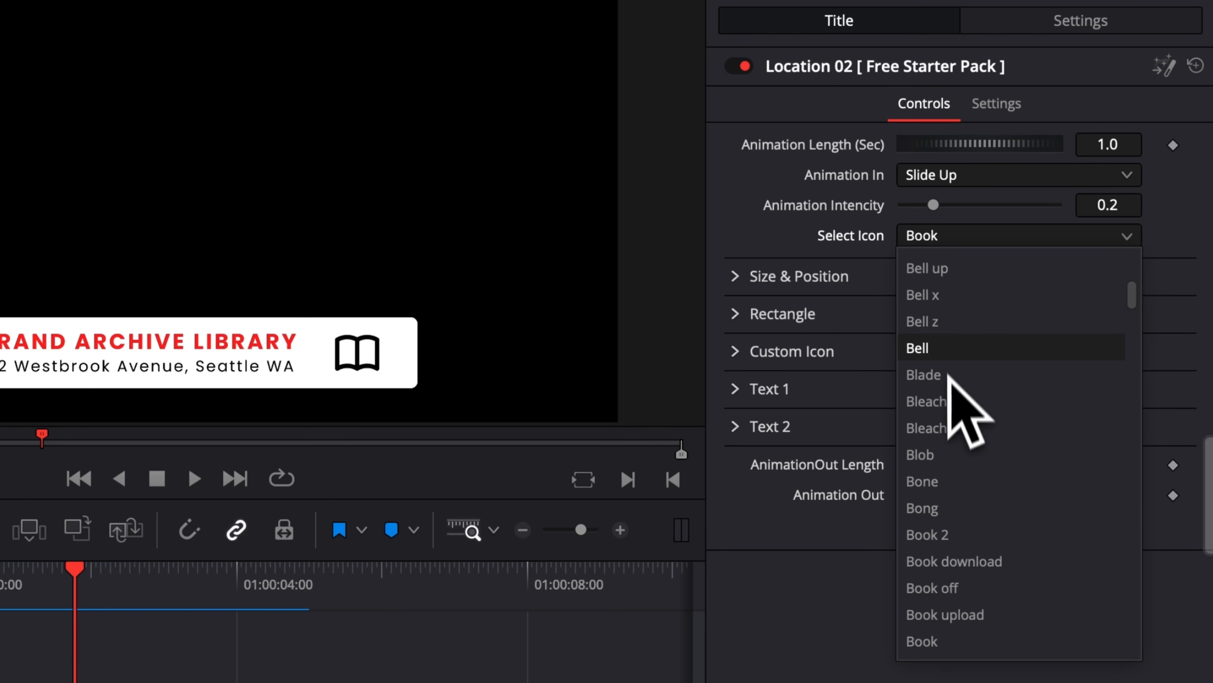
pyautogui.click(952, 355)
pyautogui.click(1016, 236)
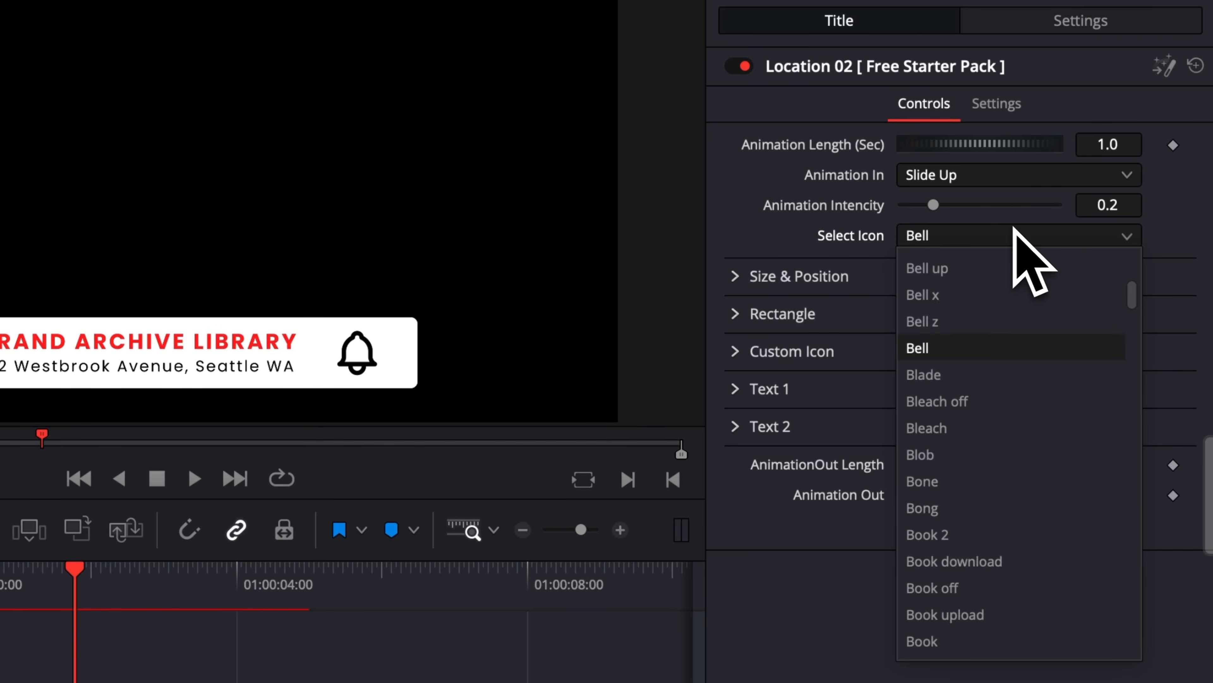
pyautogui.scroll(-5, 975, 485)
pyautogui.click(970, 482)
pyautogui.click(1006, 237)
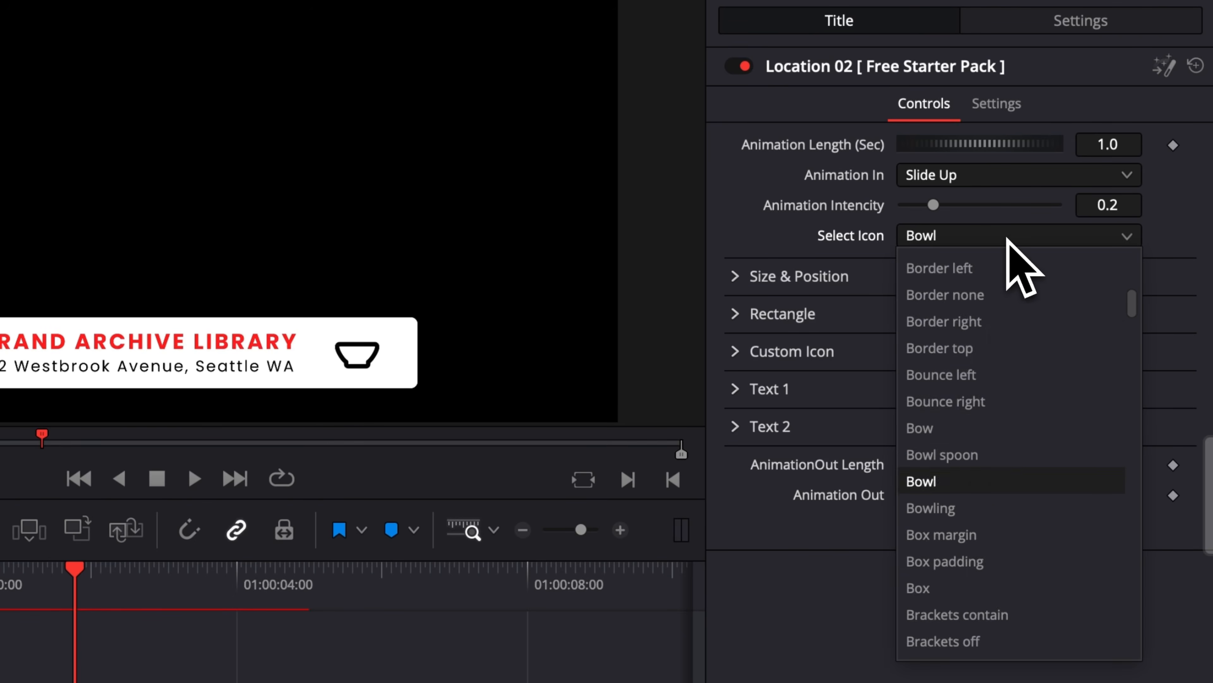
pyautogui.scroll(-2, 987, 386)
pyautogui.scroll(-5, 988, 478)
pyautogui.click(988, 562)
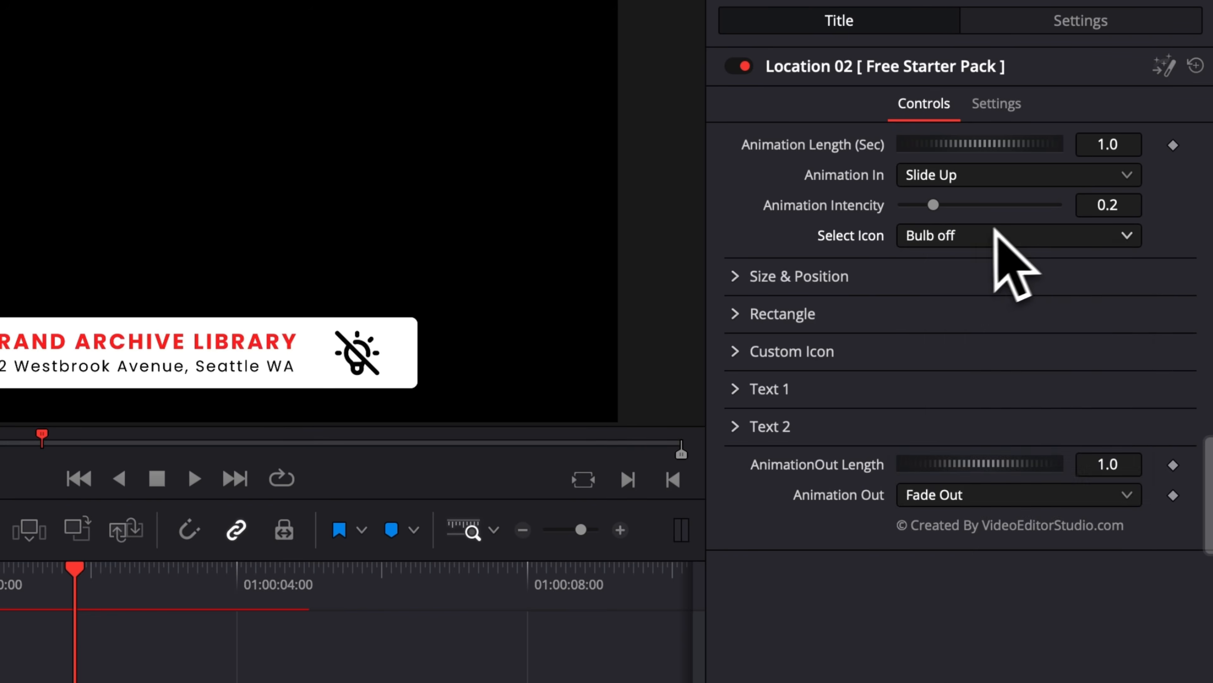
# Try the built-in Candy and Cloud star icons on the Location 02 title.
pyautogui.click(984, 235)
pyautogui.scroll(-10, 979, 459)
pyautogui.click(910, 457)
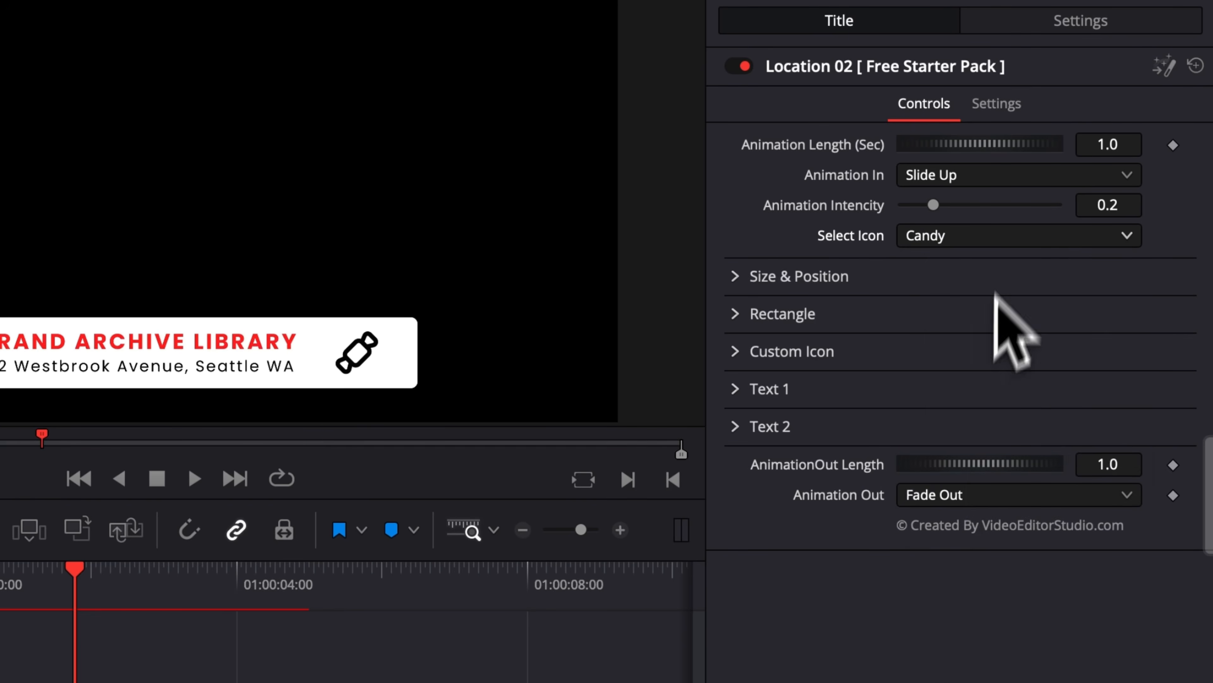
pyautogui.click(1002, 237)
pyautogui.scroll(-15, 1020, 530)
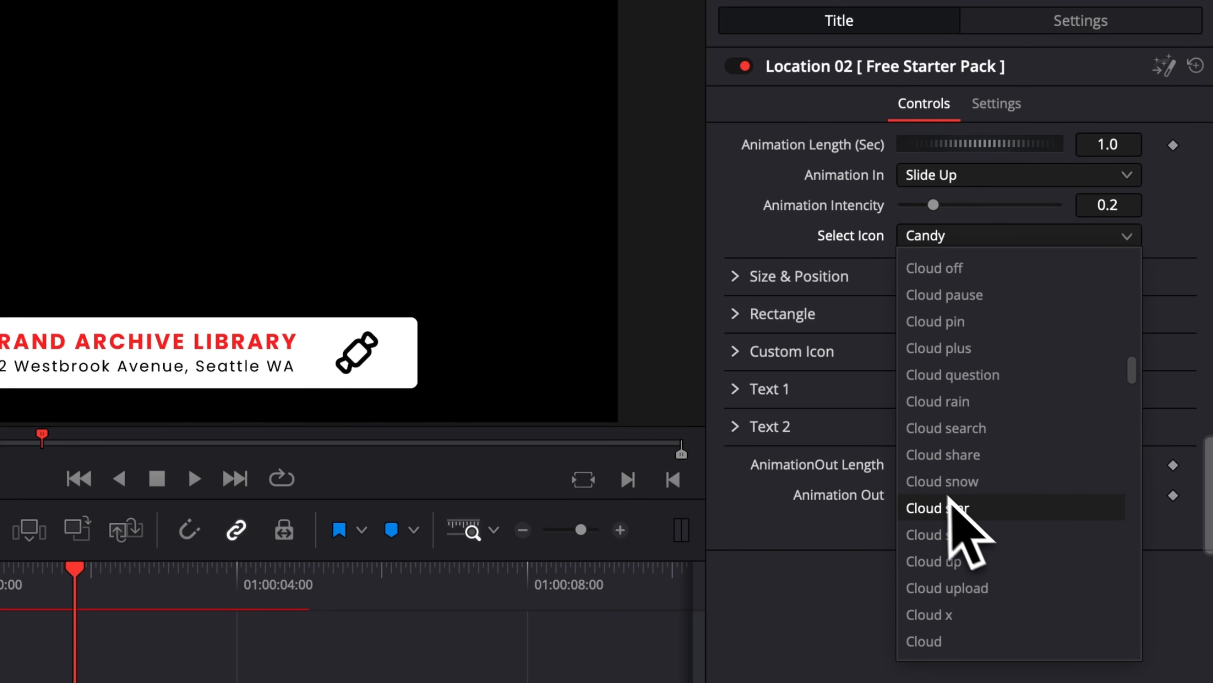
pyautogui.click(996, 513)
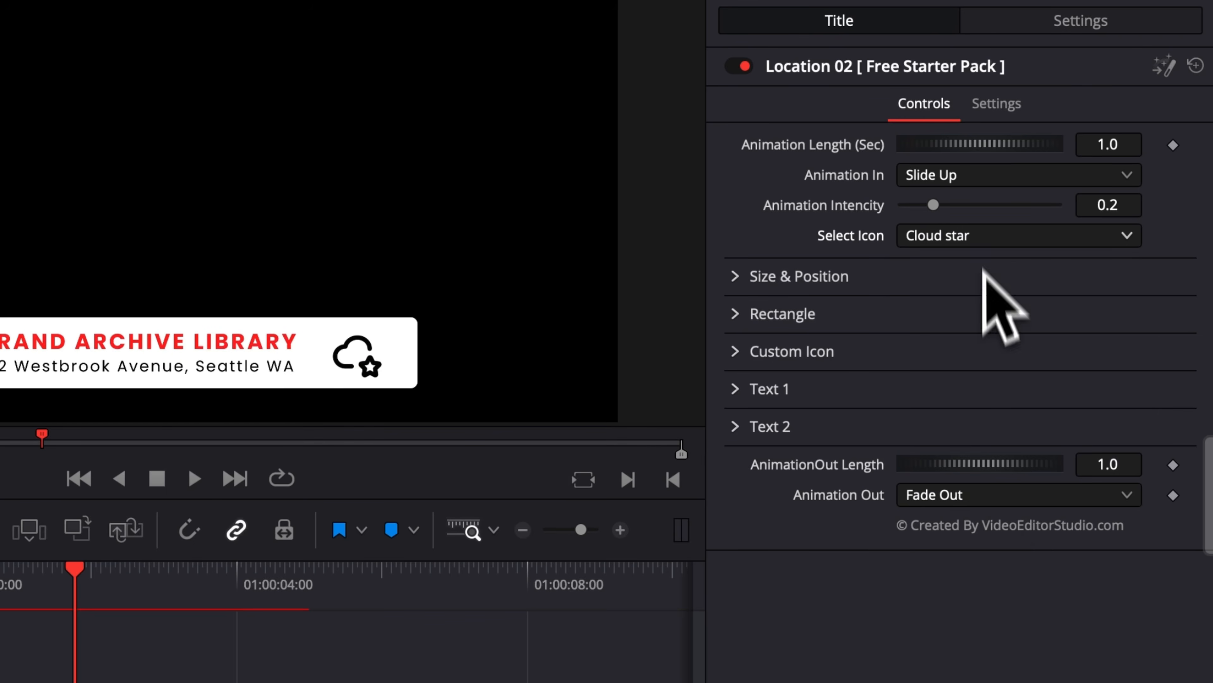
# Find the heart icons by their first letters "he" and try Heart bolt on the Location 02 title.
pyautogui.click(985, 239)
pyautogui.scroll(5, 988, 406)
pyautogui.scroll(2, 988, 400)
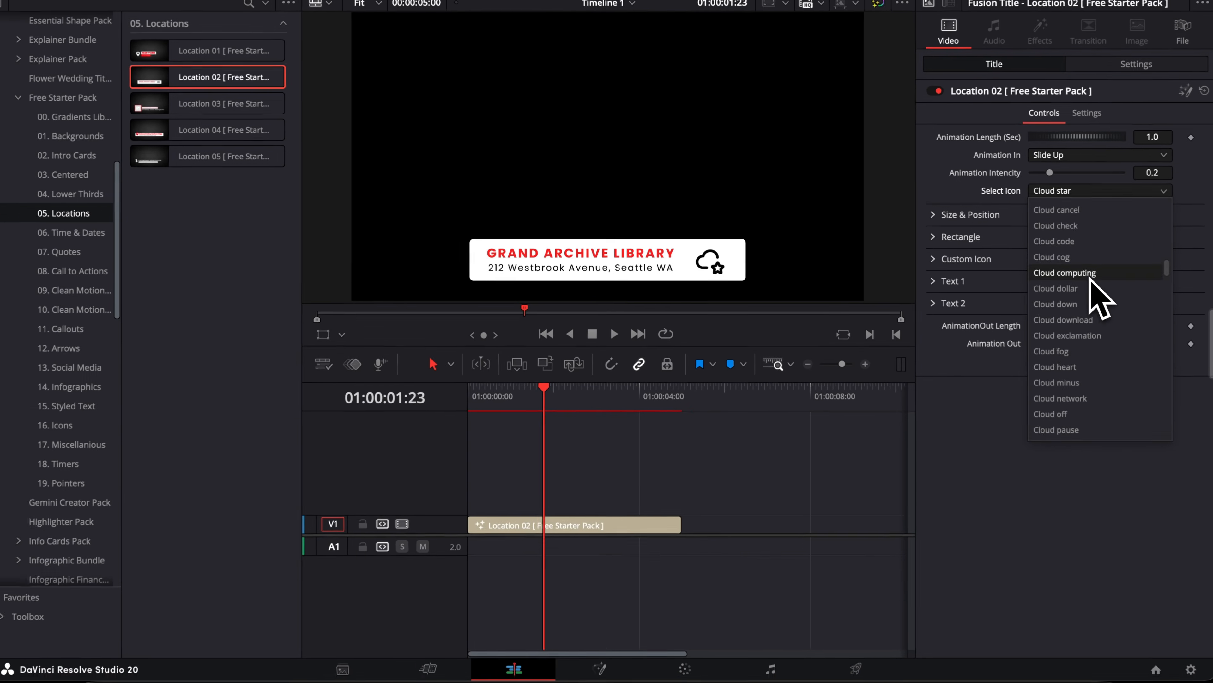
pyautogui.write('he')
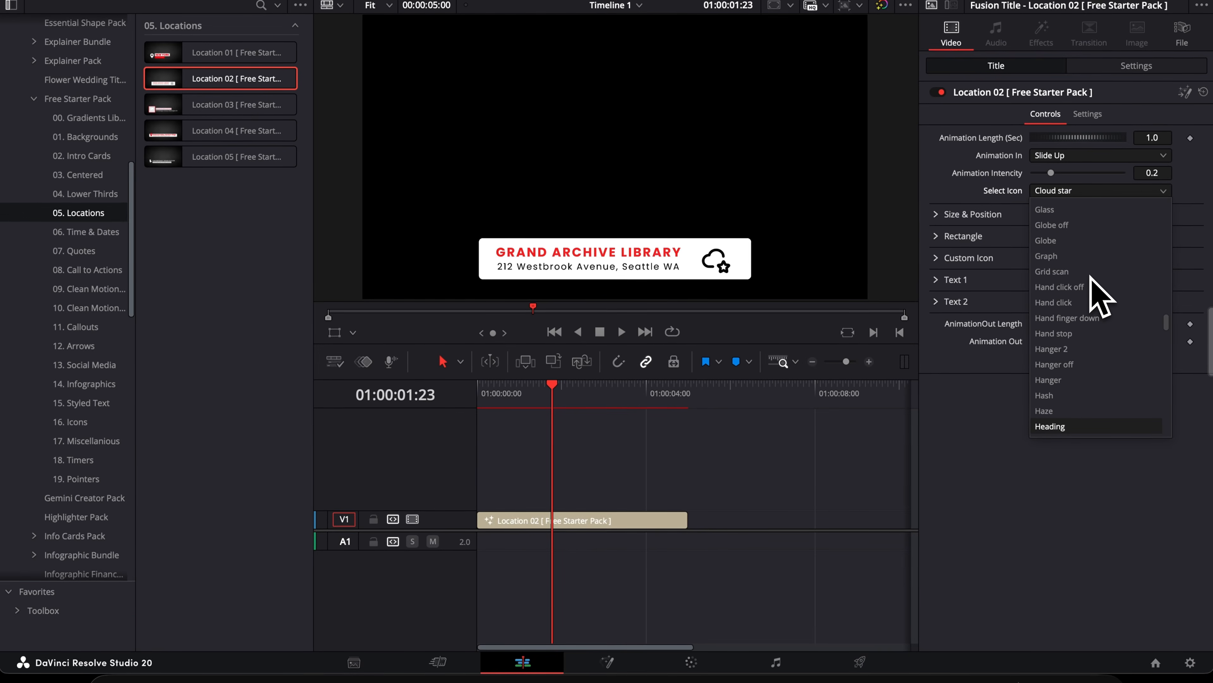
pyautogui.scroll(-2, 1087, 376)
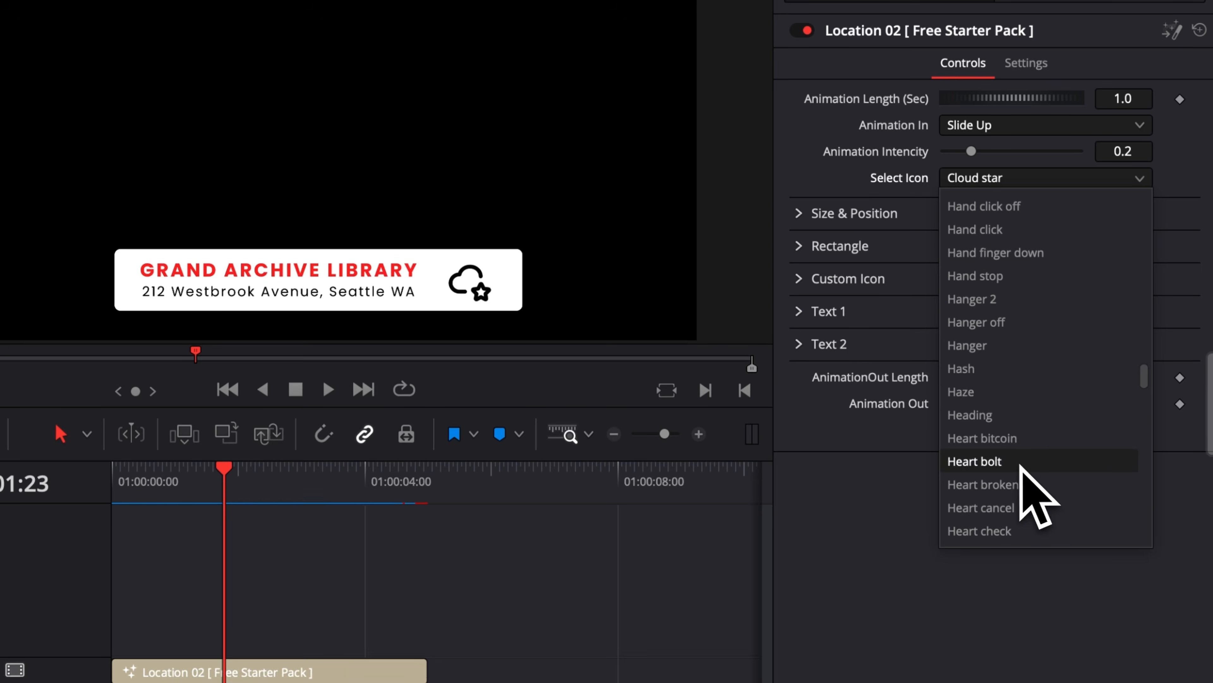
pyautogui.click(1047, 464)
# Set the Location 02 title's icon to Heart check.
pyautogui.click(1018, 177)
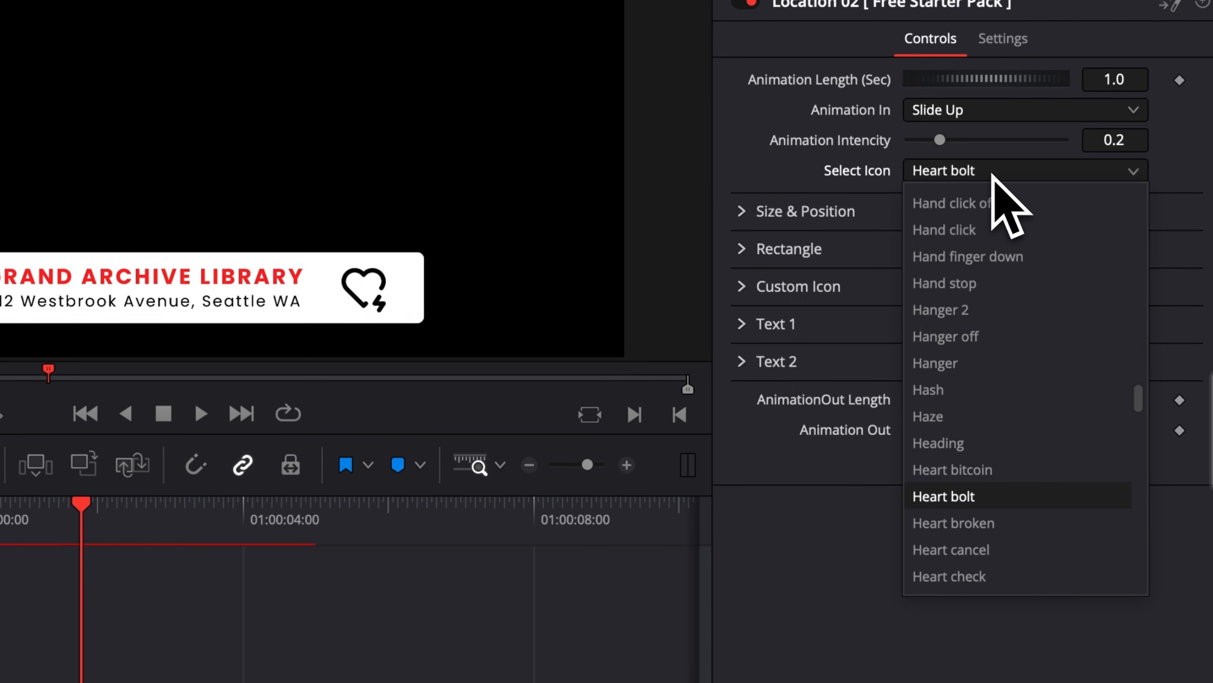
pyautogui.scroll(-3, 1043, 470)
pyautogui.click(1026, 469)
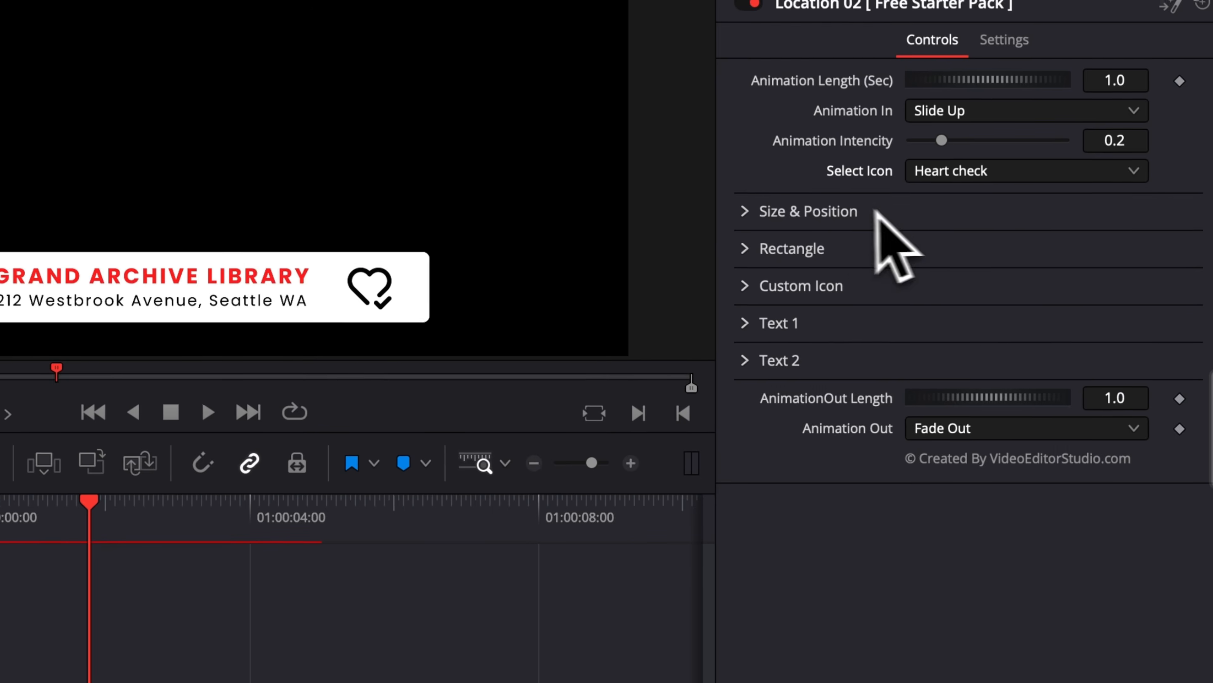
# Switch the Location 02 title's icon selection from the built-in icons to Custom Icon.
pyautogui.click(1092, 175)
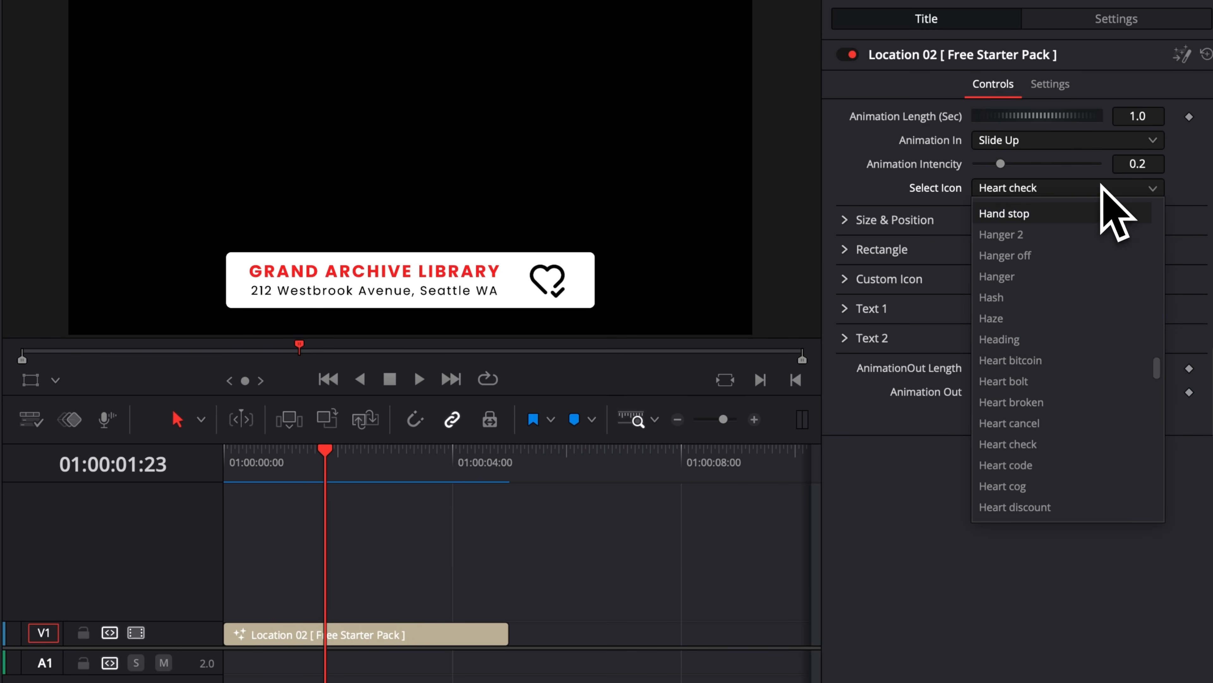
pyautogui.click(865, 575)
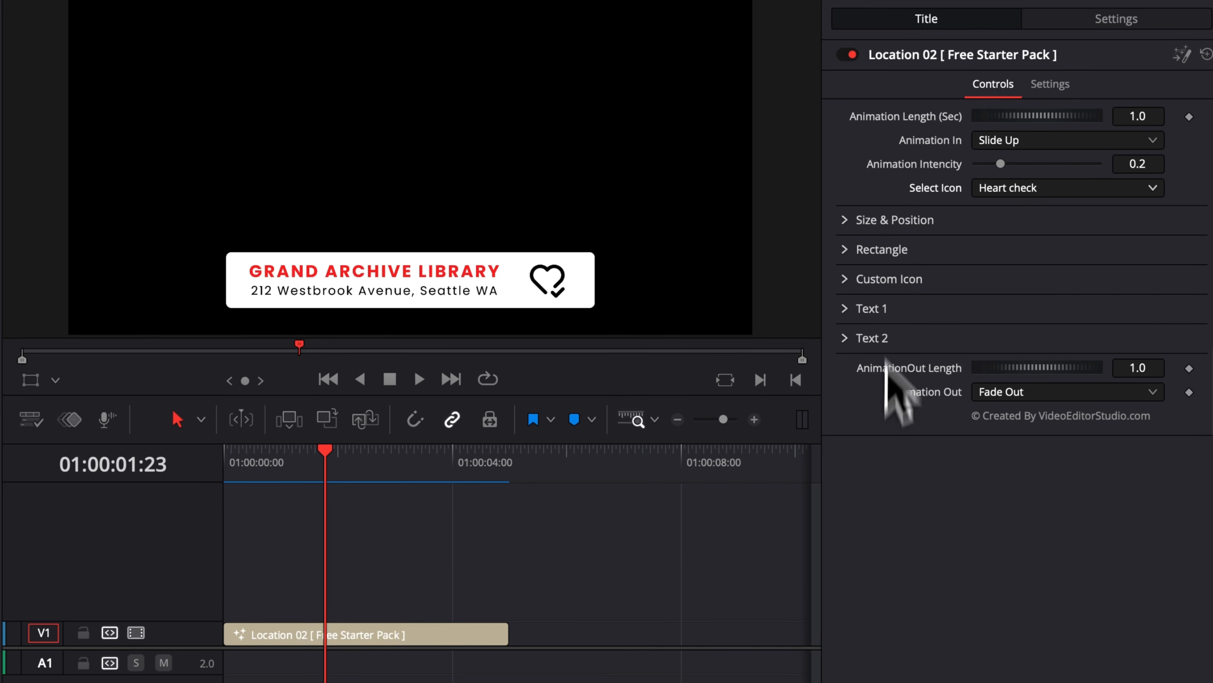
pyautogui.click(846, 281)
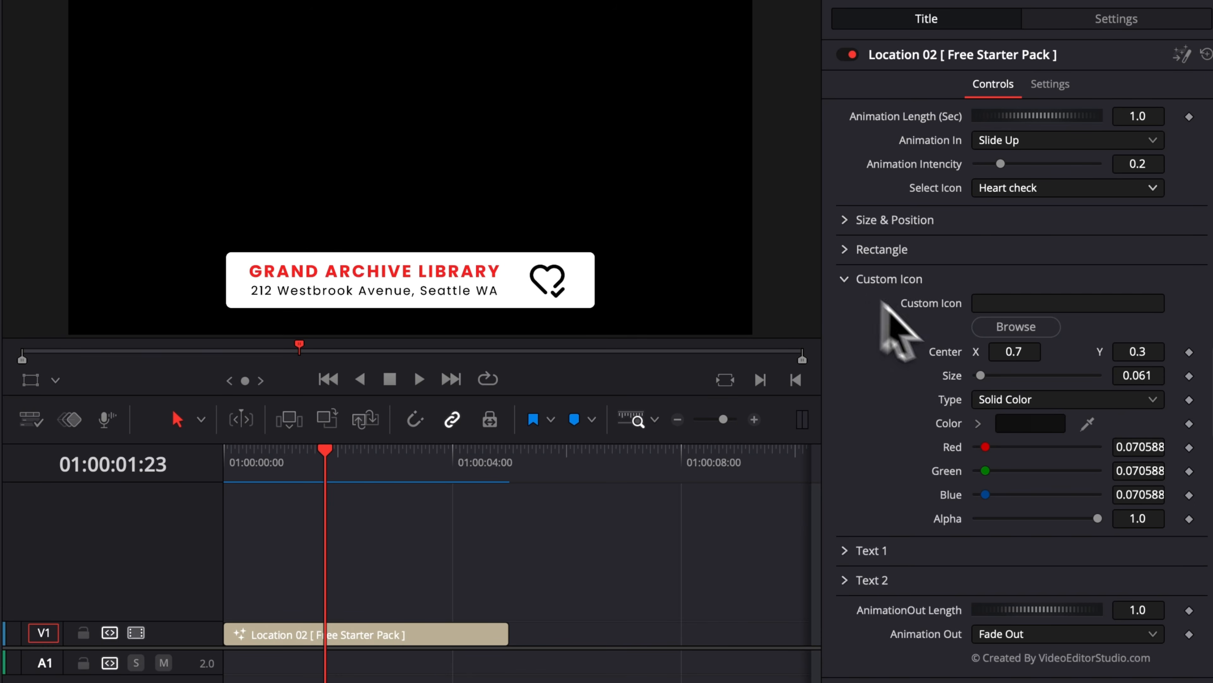
pyautogui.click(855, 283)
pyautogui.click(1075, 189)
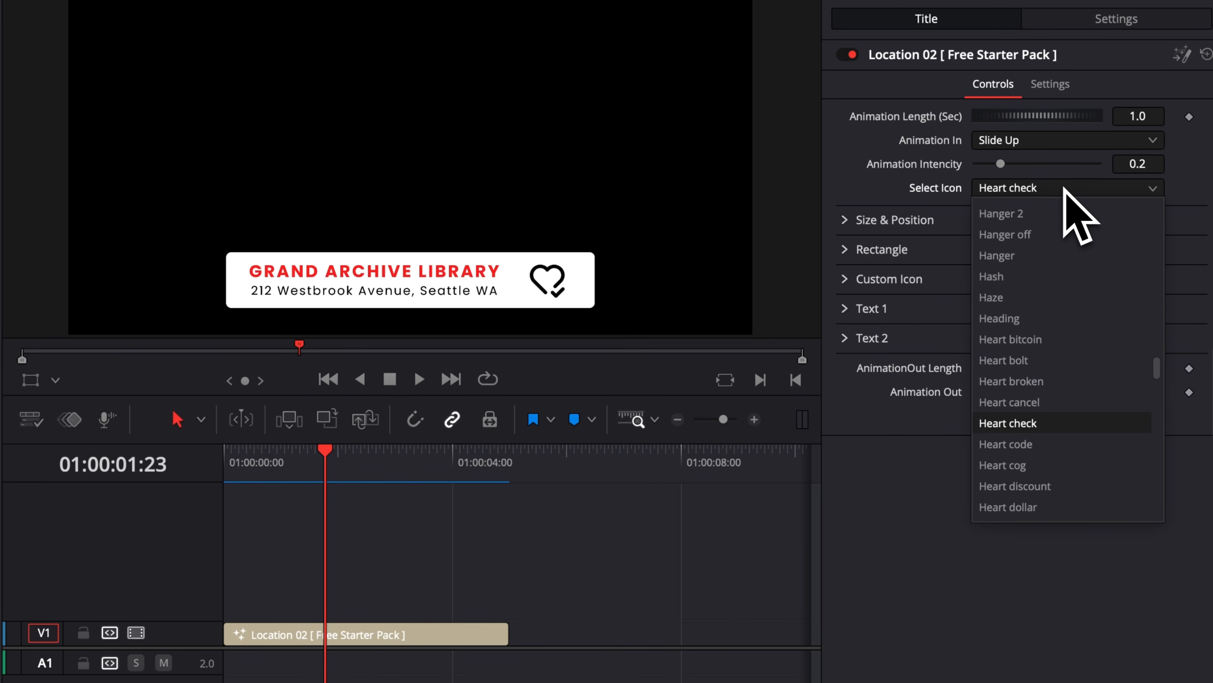
pyautogui.press('c')
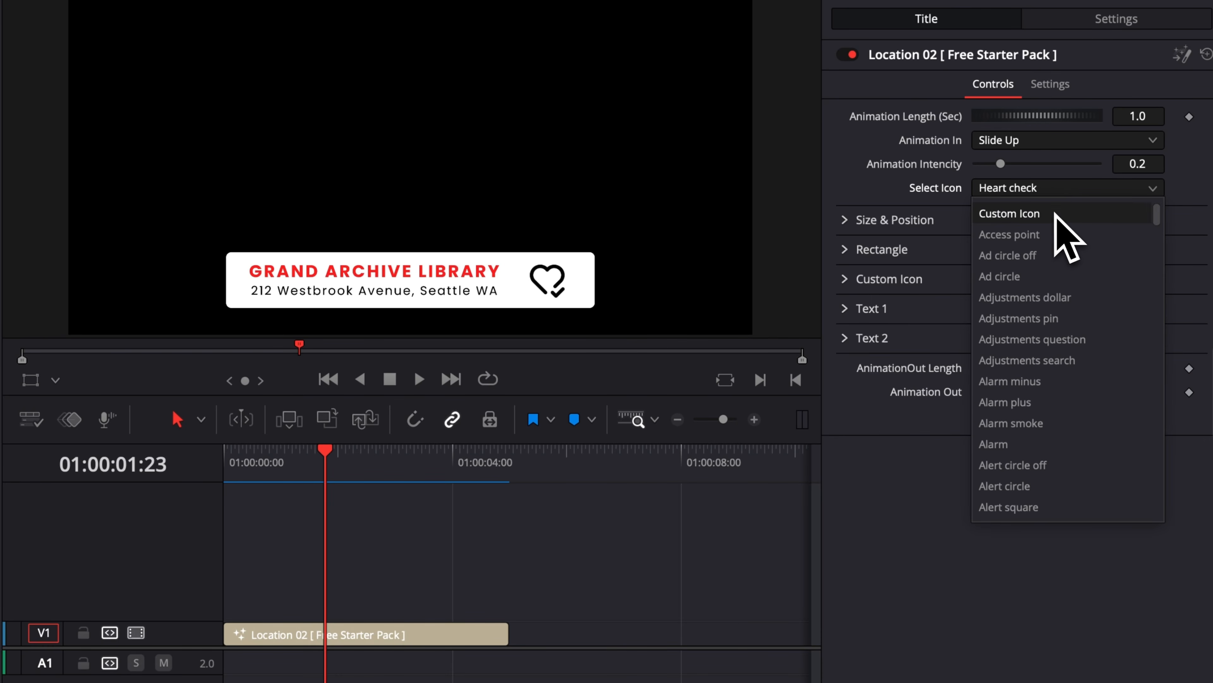
pyautogui.click(1057, 214)
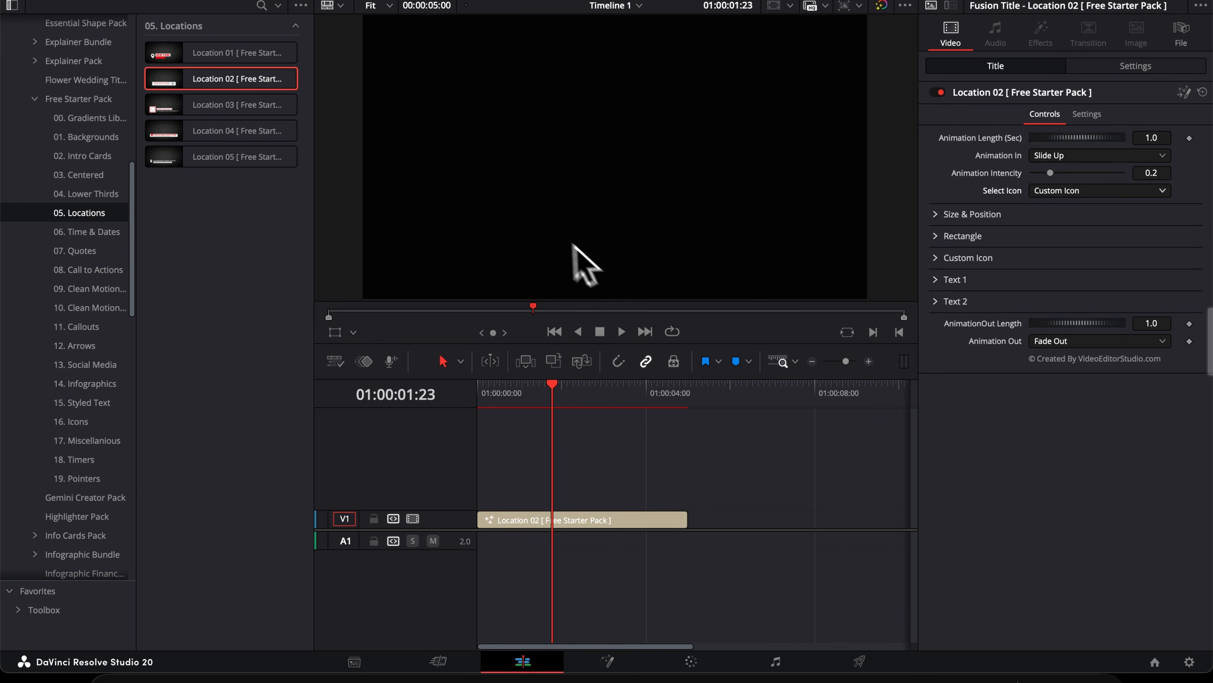
# Load user.png from the Downloads folder as the Location 02 title's custom icon.
pyautogui.click(940, 258)
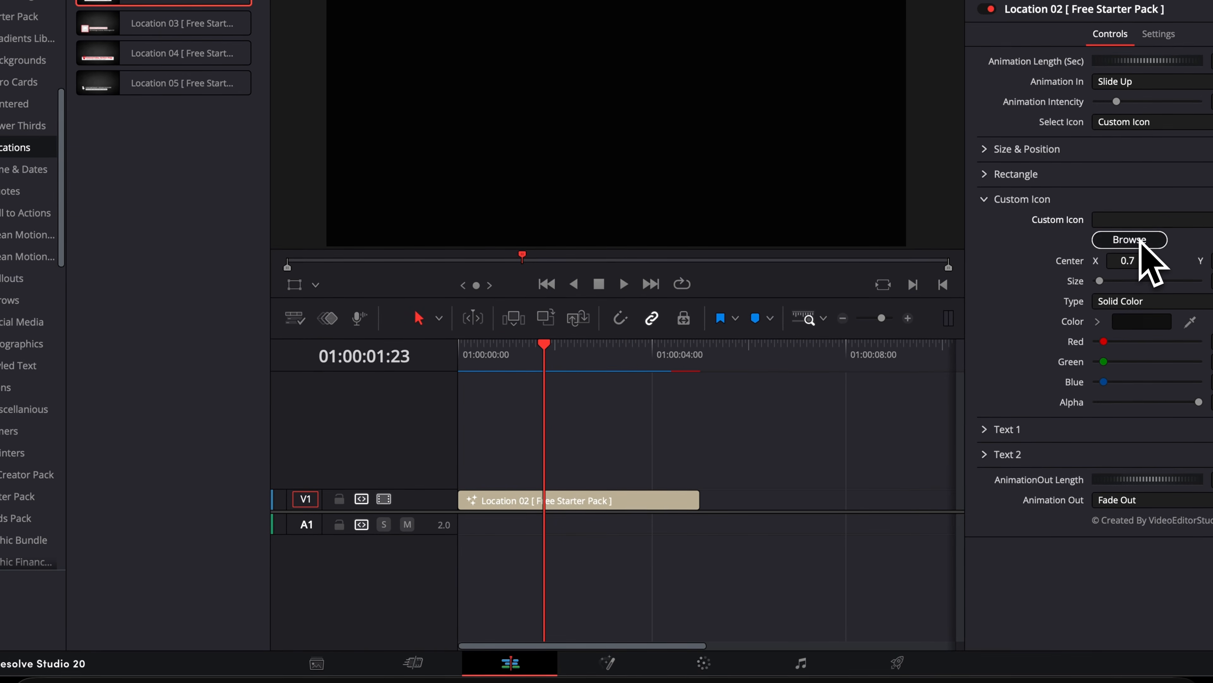
pyautogui.click(1141, 241)
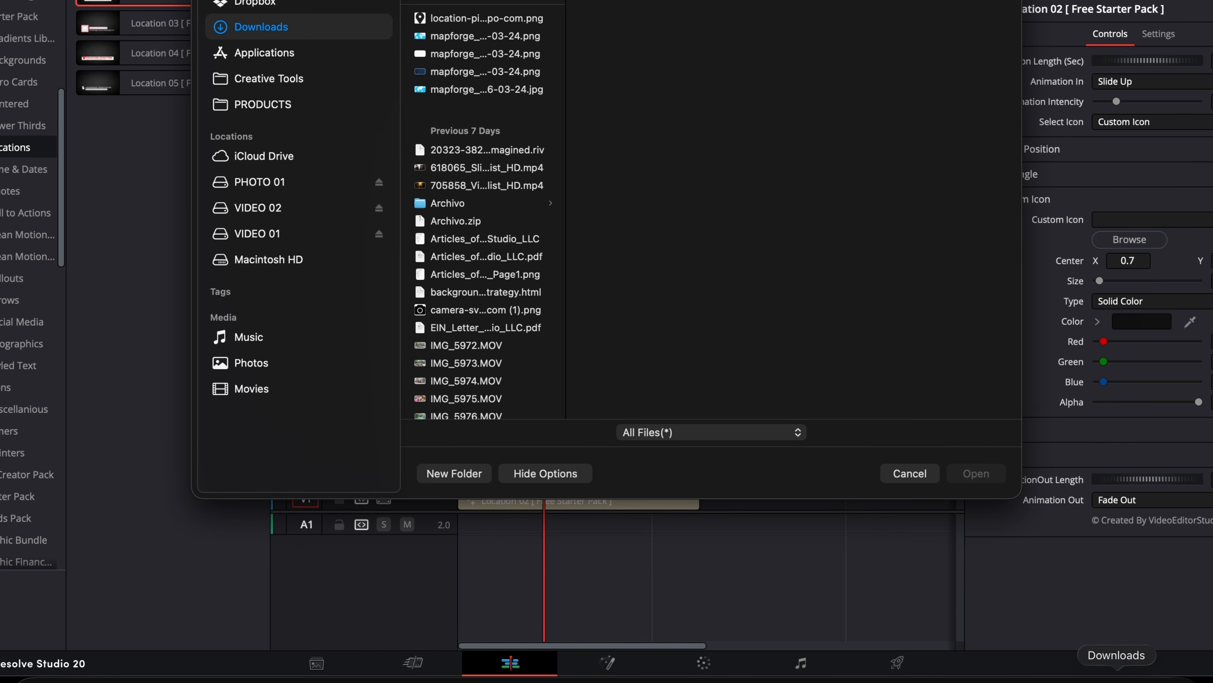
pyautogui.click(1117, 678)
pyautogui.moveTo(1144, 412); pyautogui.dragTo(819, 321)
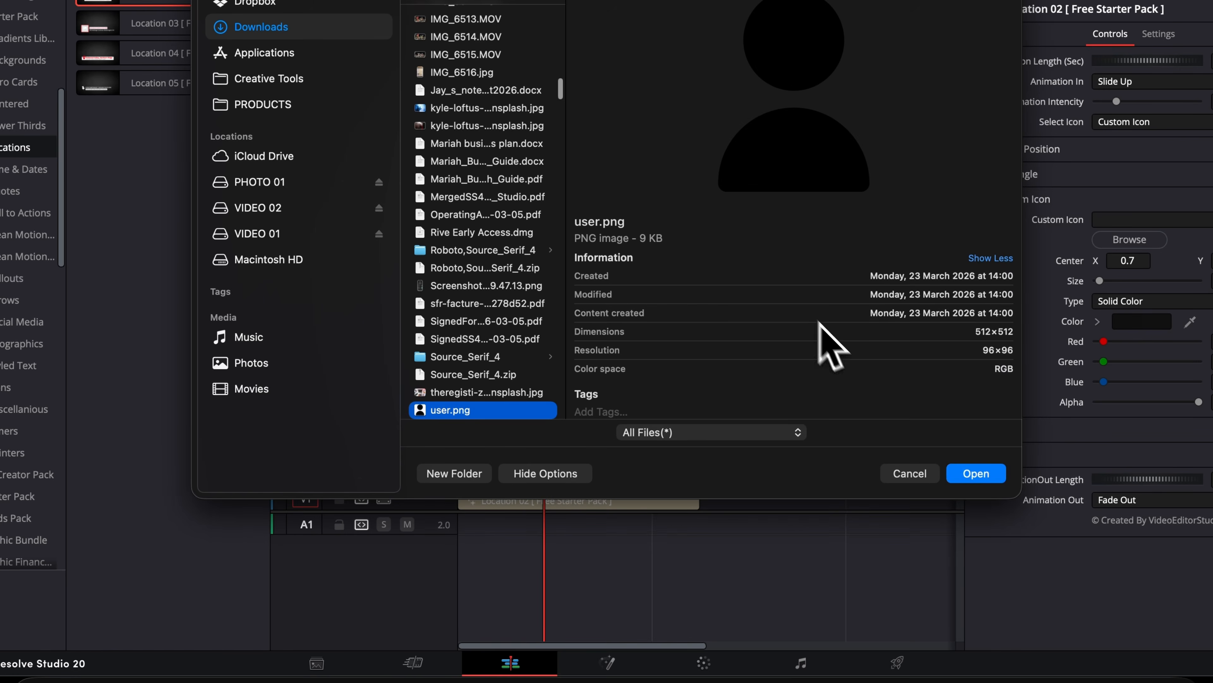
pyautogui.click(967, 473)
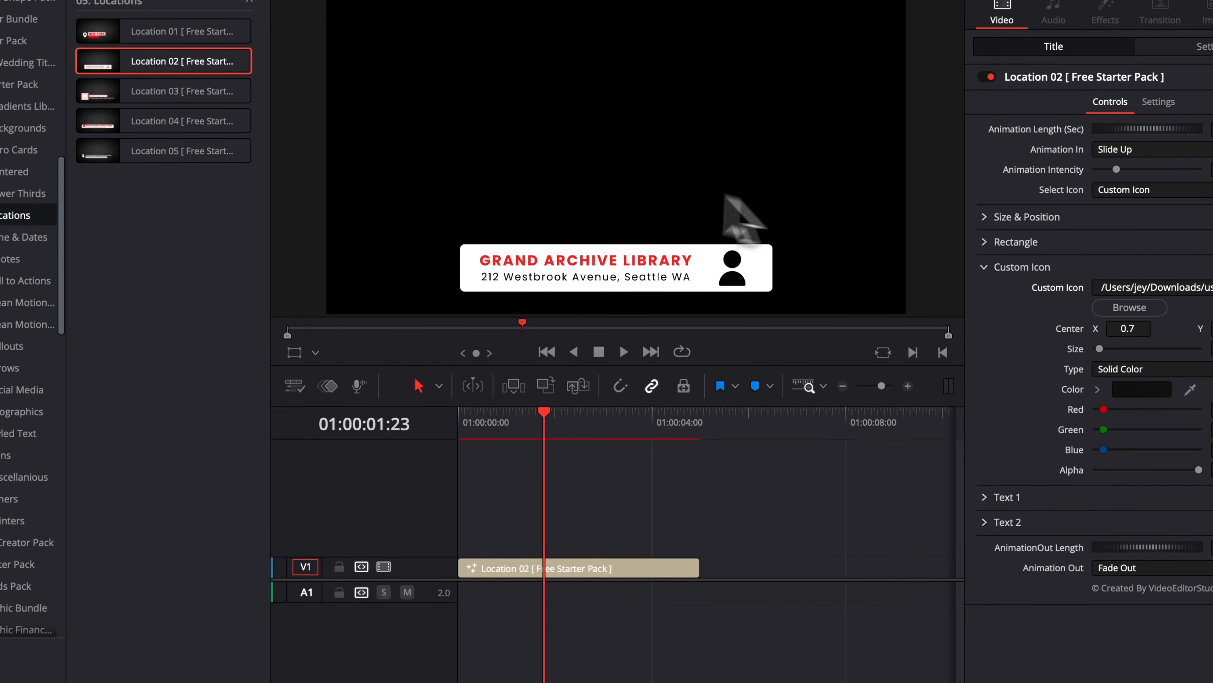
# Preview the Location 02 title's animation from the start and park the playhead at 01:00:02:00.
pyautogui.press('Home')
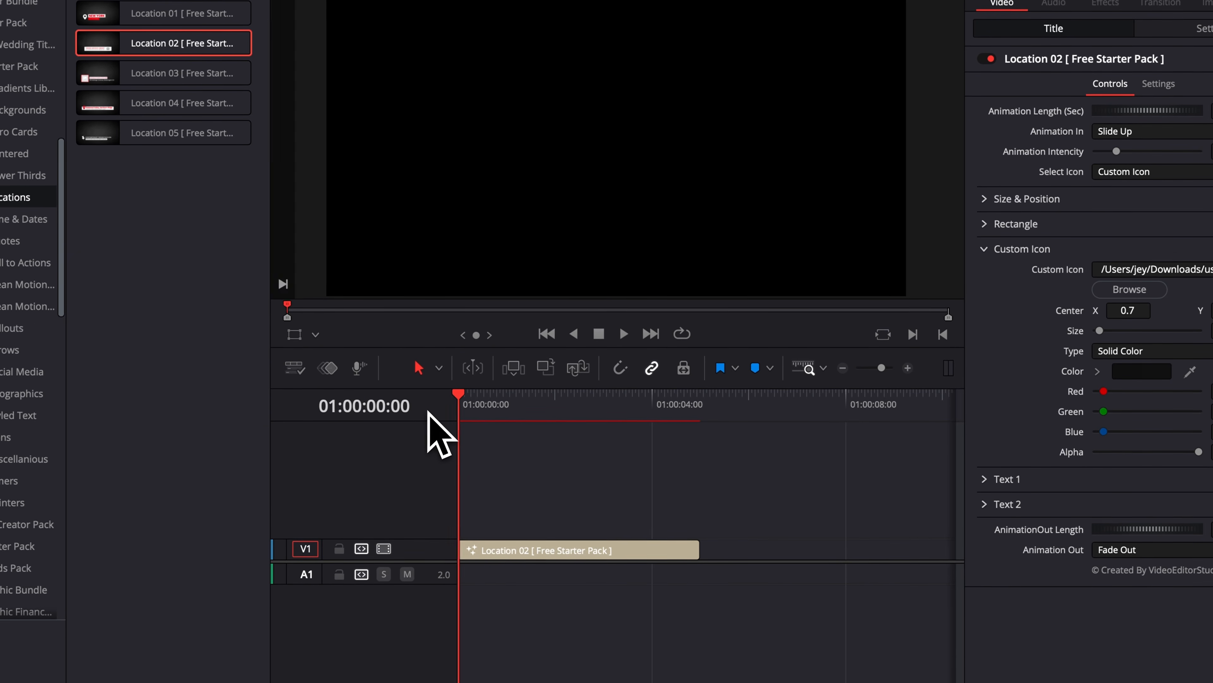
pyautogui.press('space')
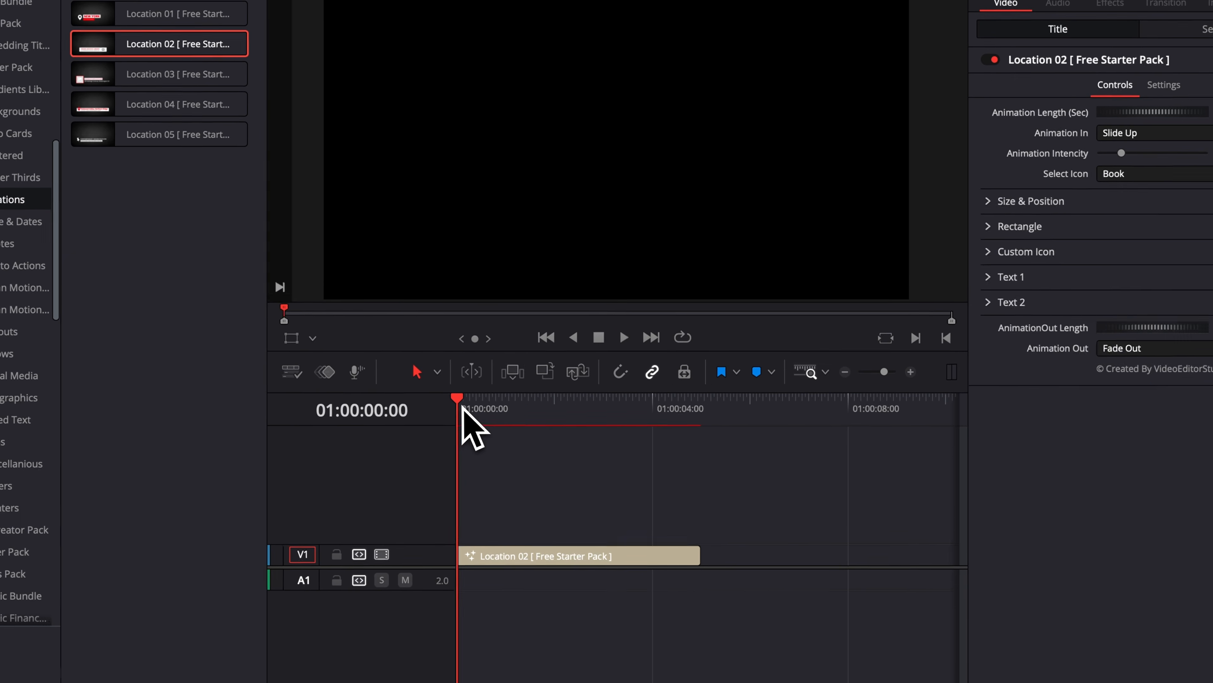
pyautogui.moveTo(460, 407); pyautogui.dragTo(680, 460)
pyautogui.moveTo(573, 430); pyautogui.dragTo(531, 447)
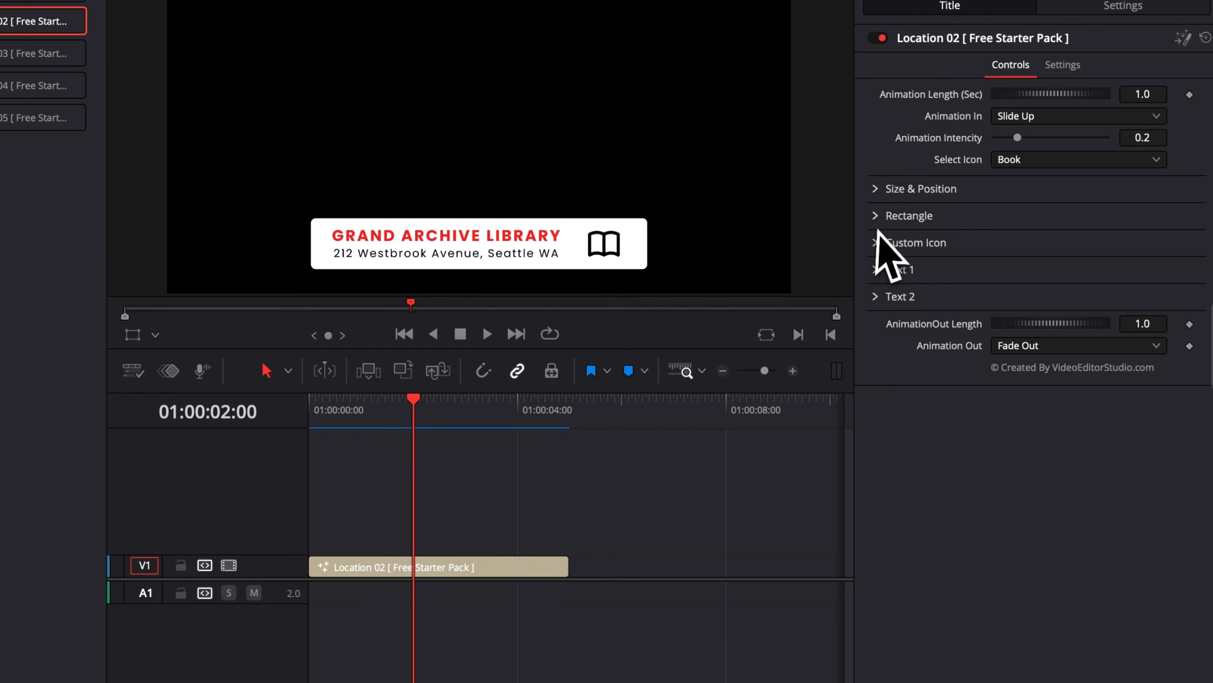
# Turn off the rectangle's solid fill on the Location 02 title and give it a border width of 0.002.
pyautogui.click(881, 217)
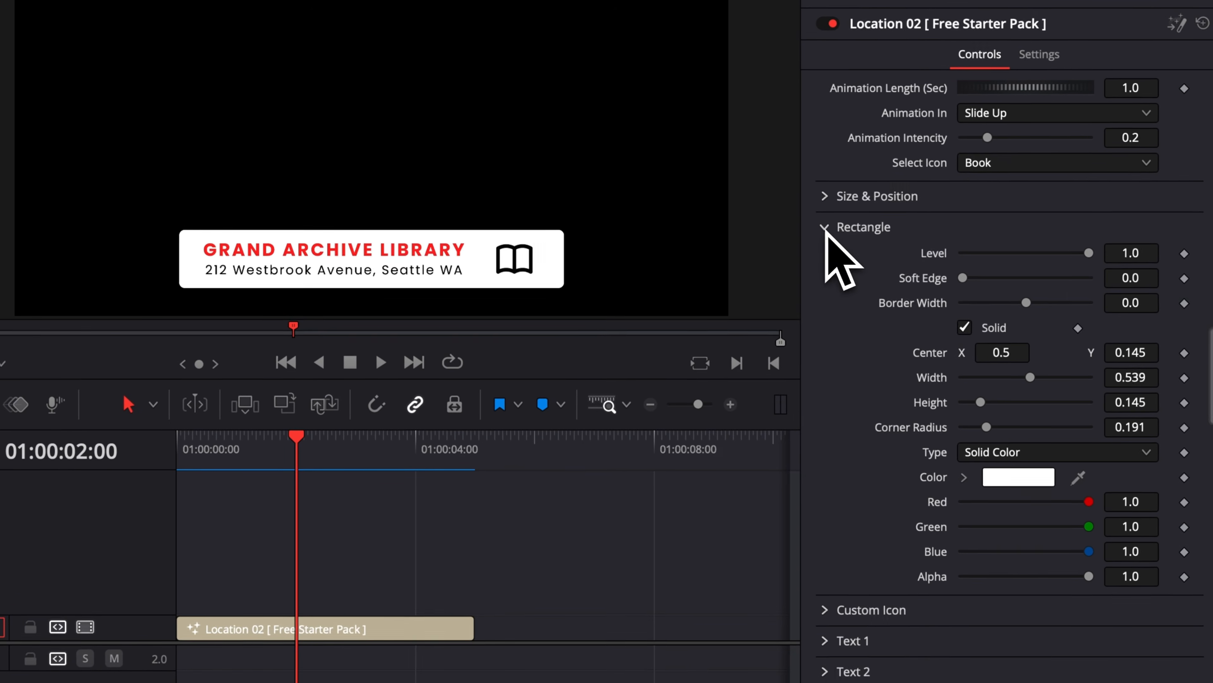
pyautogui.click(967, 329)
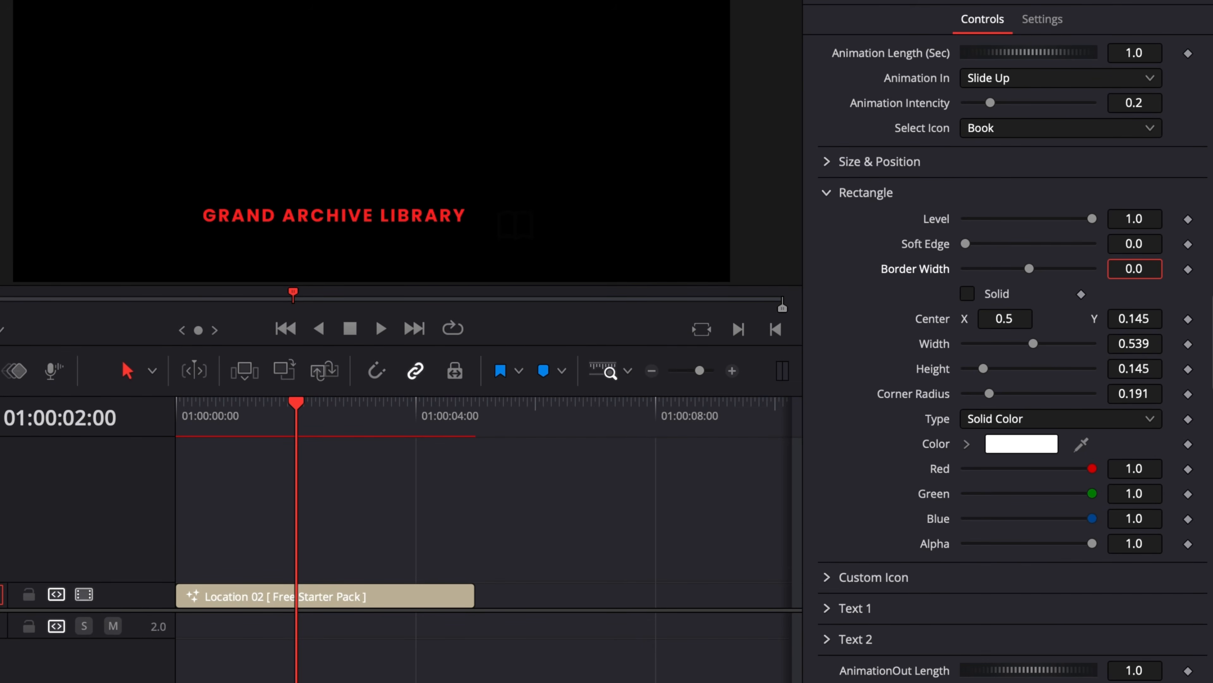
pyautogui.press('Return')
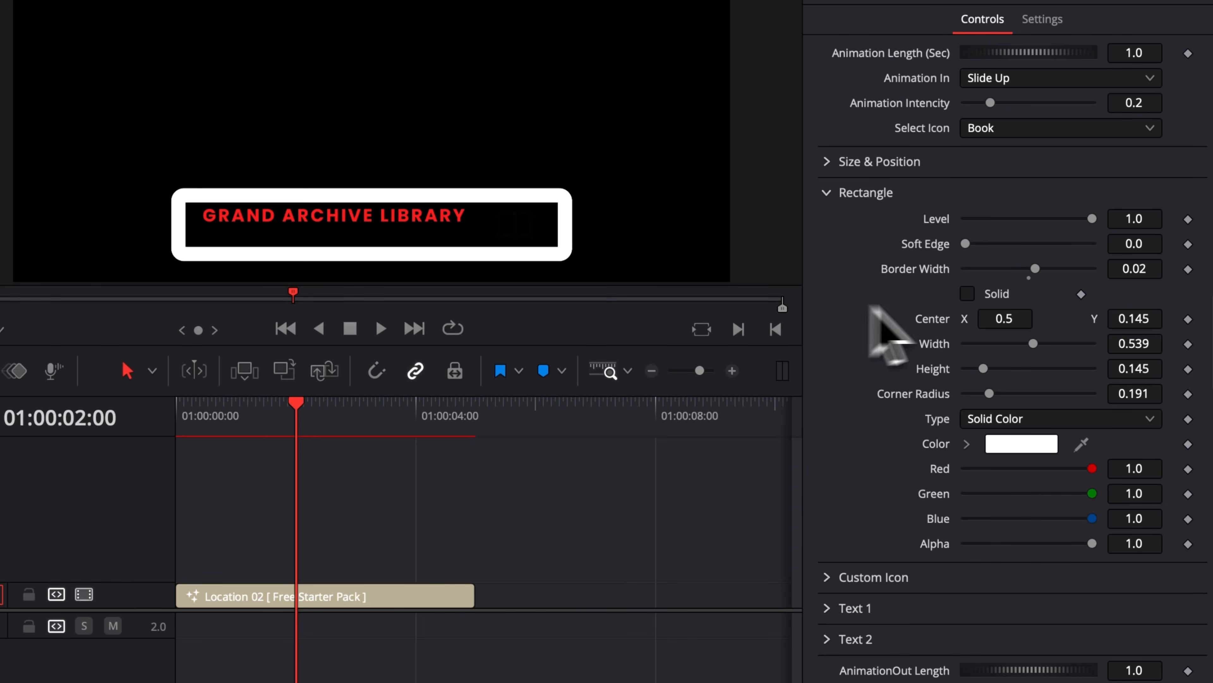
pyautogui.moveTo(1151, 265); pyautogui.dragTo(1069, 267)
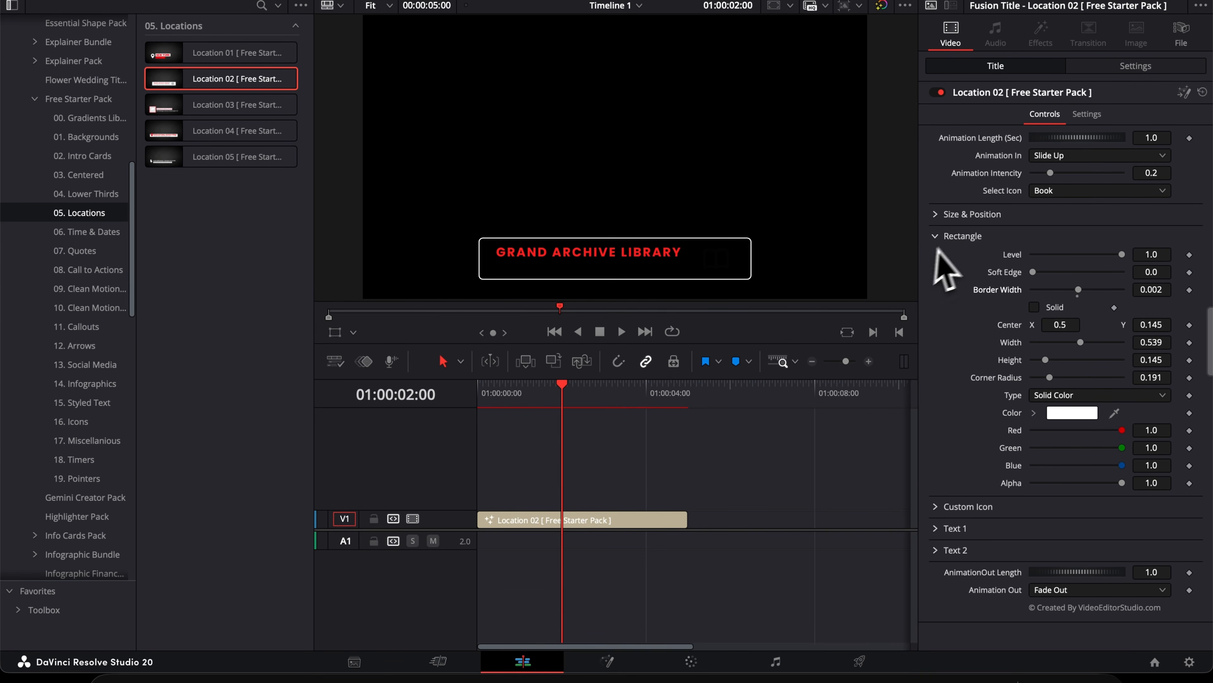
# Change the colour of Text 2, the address line, to white.
pyautogui.click(935, 549)
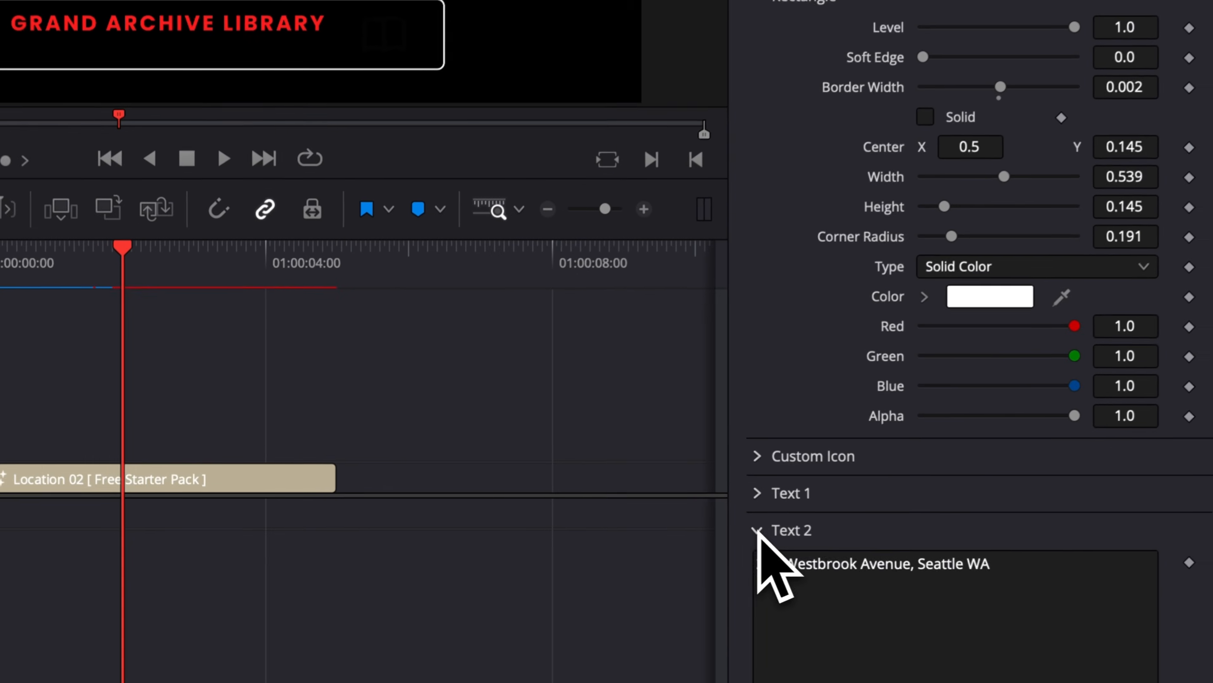
pyautogui.scroll(-8, 961, 549)
pyautogui.scroll(5, 791, 528)
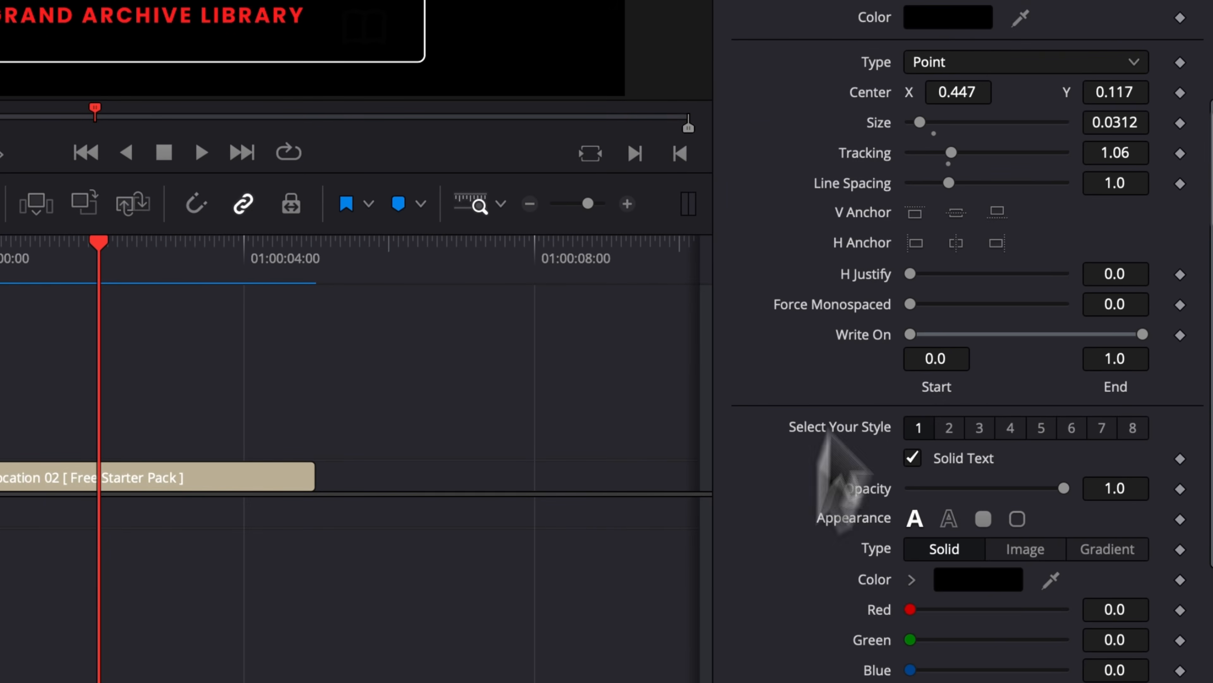
pyautogui.click(953, 17)
pyautogui.moveTo(831, 554); pyautogui.dragTo(735, 557)
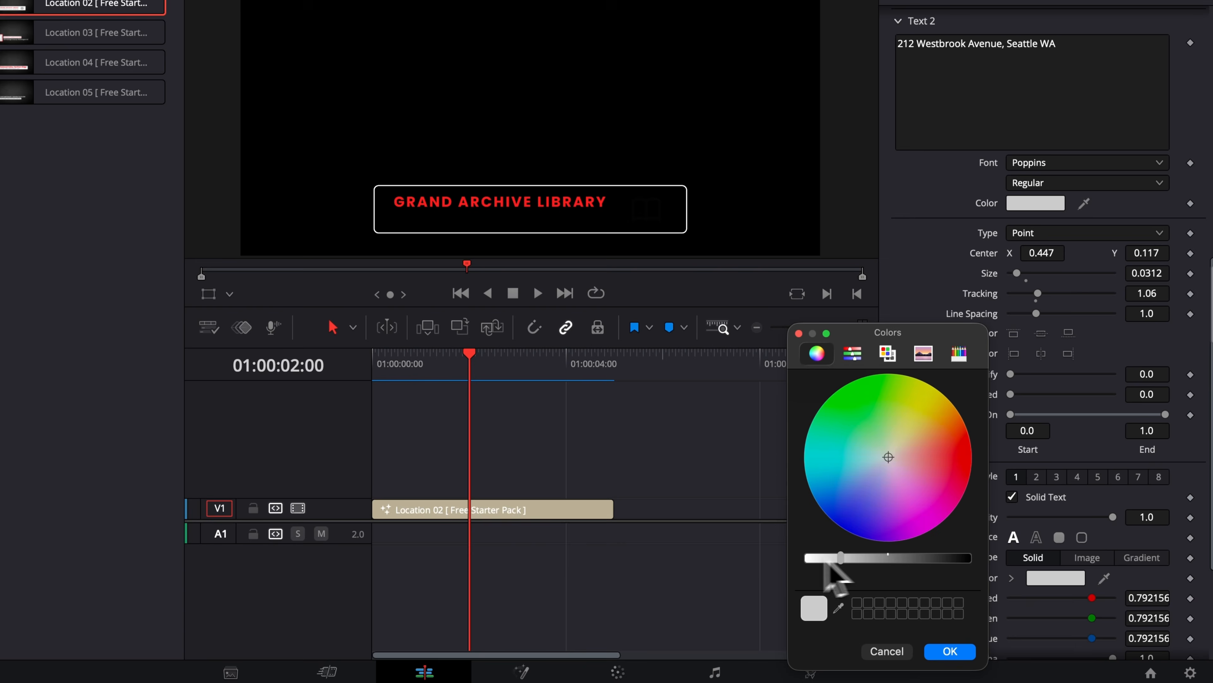
pyautogui.click(949, 651)
# Change the solid colour of the title's book icon to white.
pyautogui.scroll(10, 913, 224)
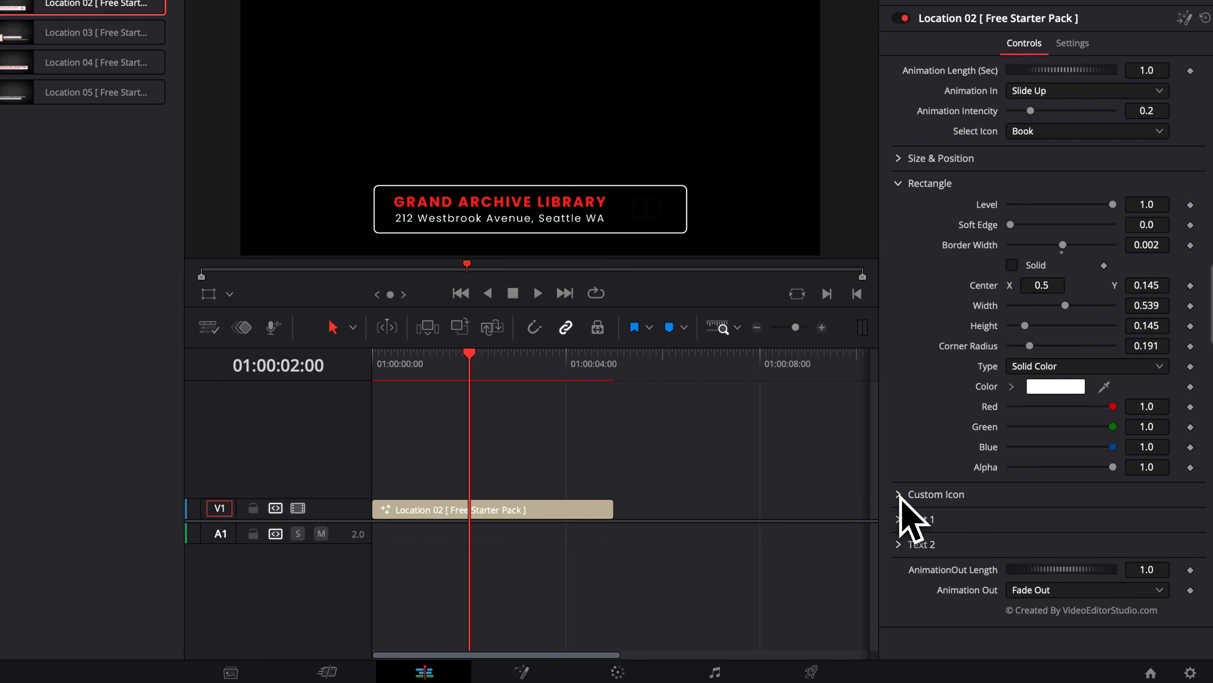
pyautogui.click(901, 495)
pyautogui.scroll(-4, 934, 540)
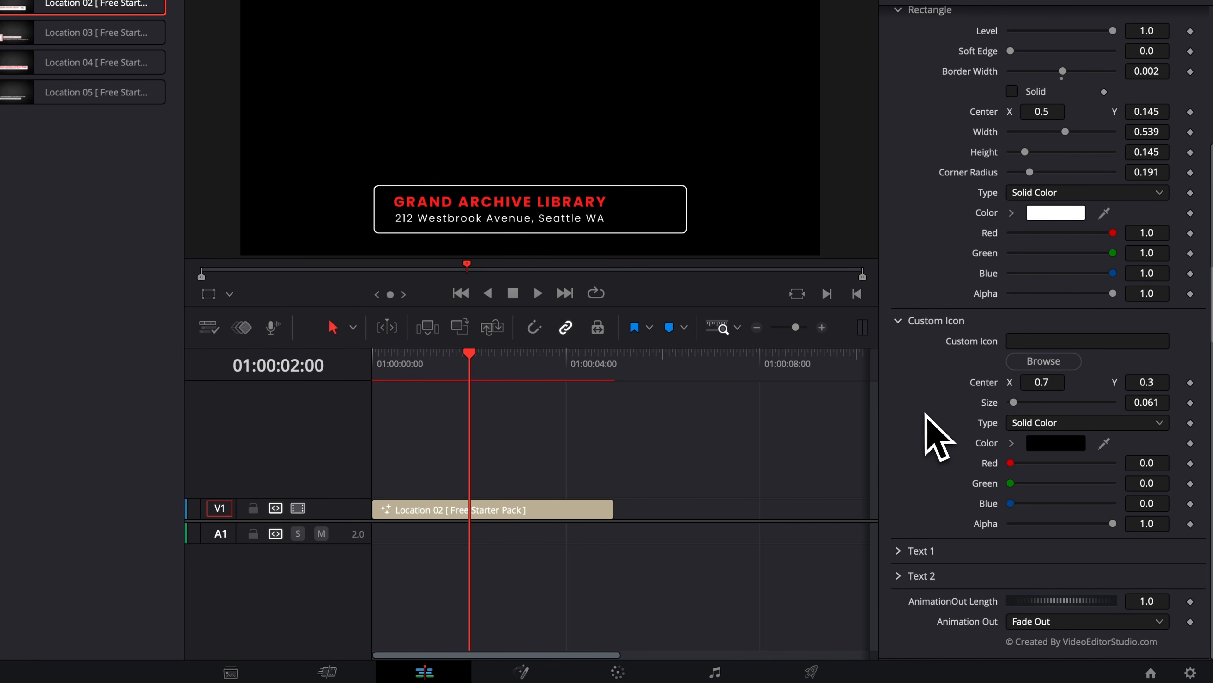
pyautogui.click(1053, 444)
pyautogui.moveTo(968, 558); pyautogui.dragTo(808, 557)
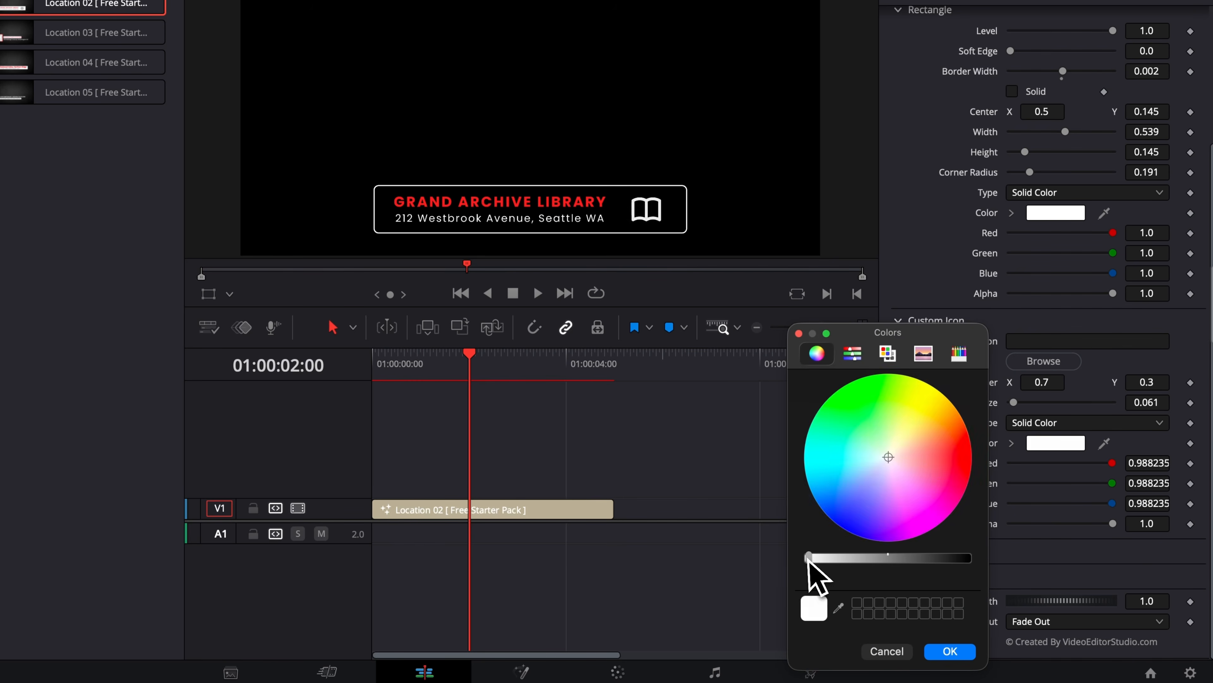
pyautogui.click(950, 651)
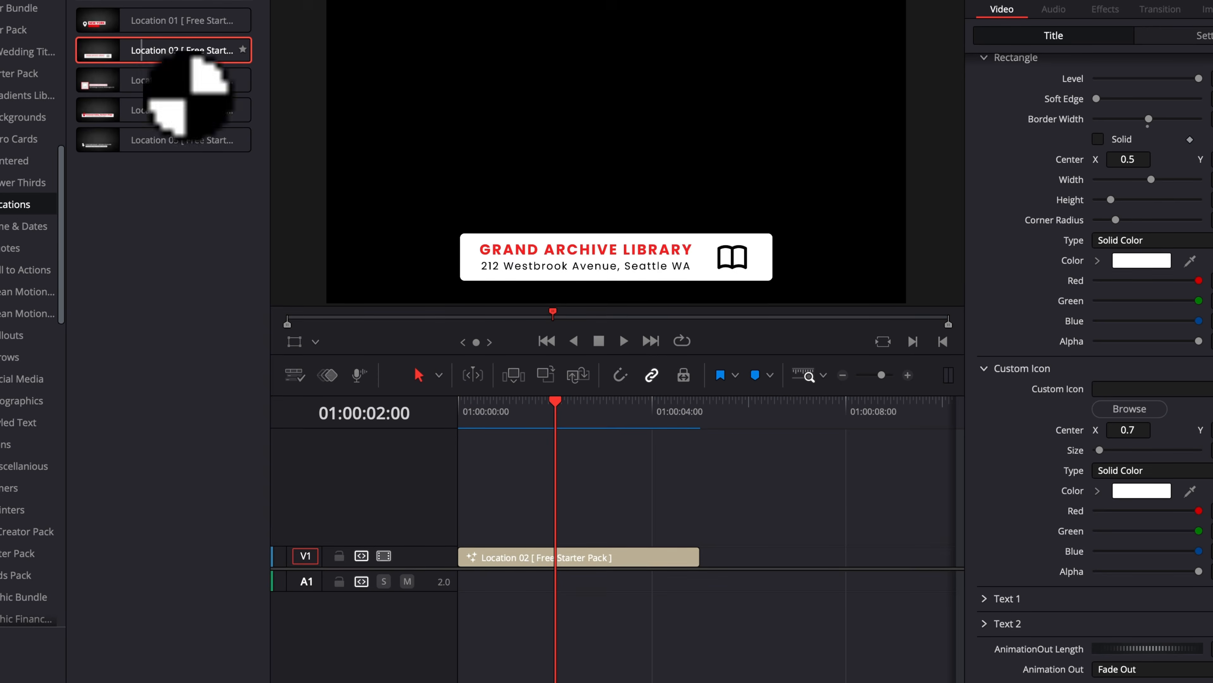
# Add a second default Location 02 title after the first clip on V1 and compare the two designs.
pyautogui.moveTo(145, 56); pyautogui.dragTo(736, 570)
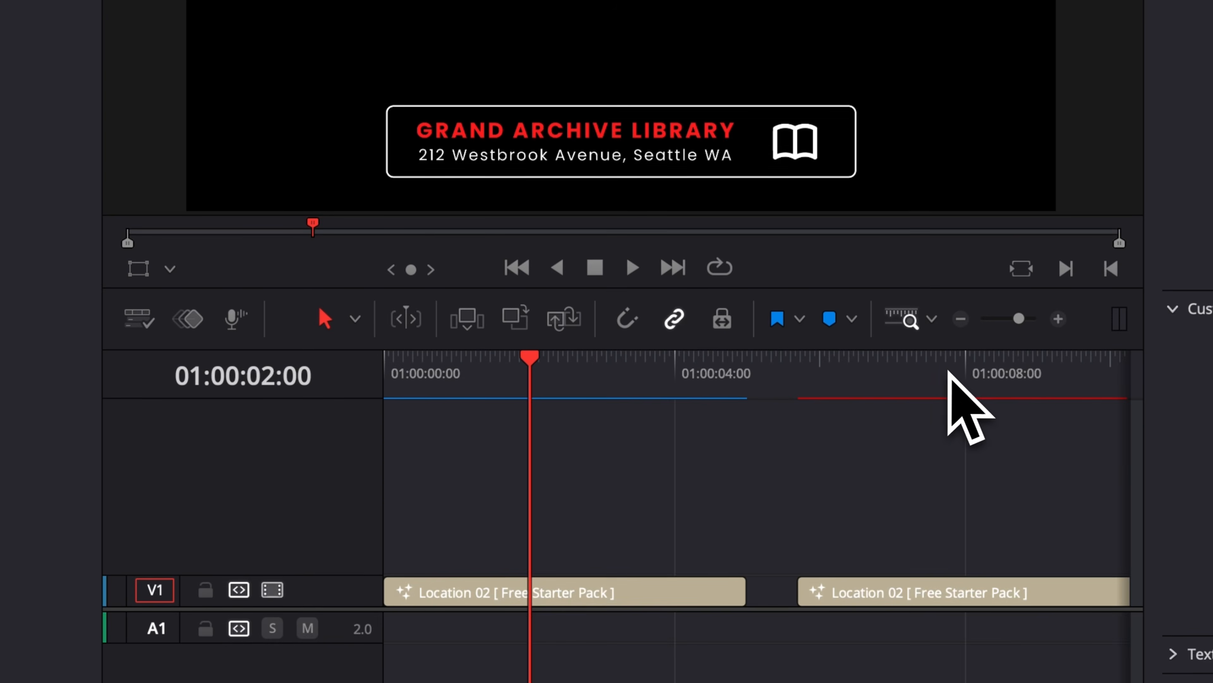
pyautogui.click(834, 407)
pyautogui.click(585, 380)
pyautogui.click(1017, 382)
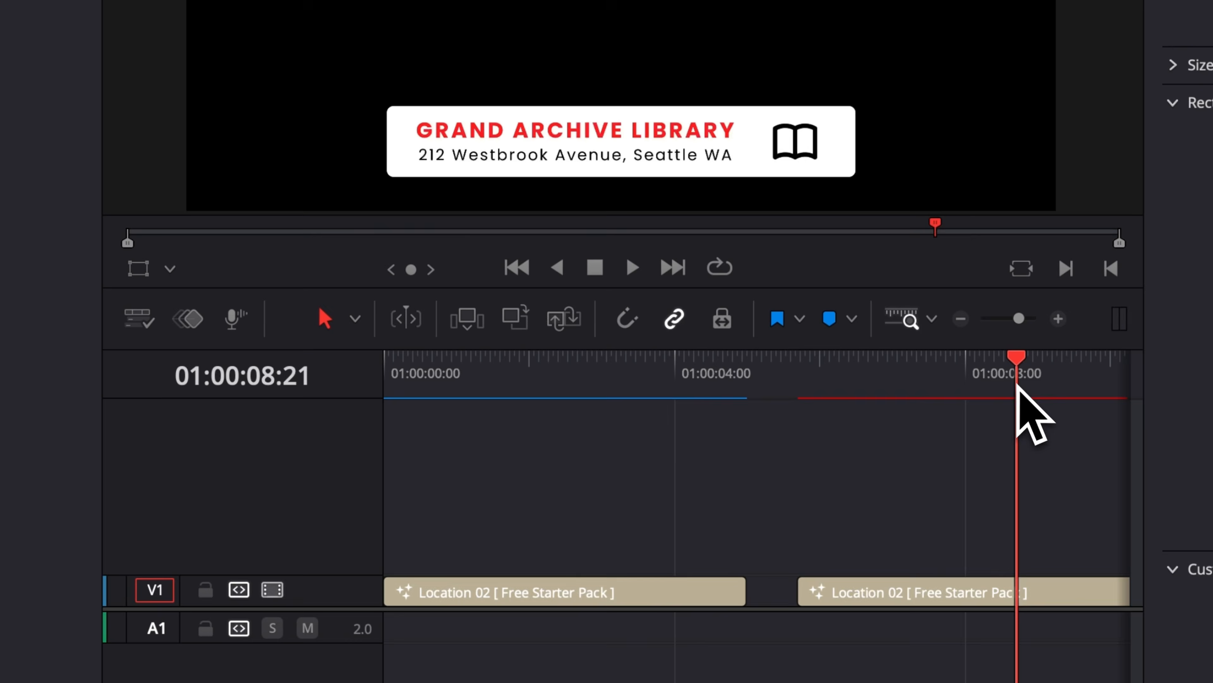
pyautogui.click(628, 394)
pyautogui.click(973, 393)
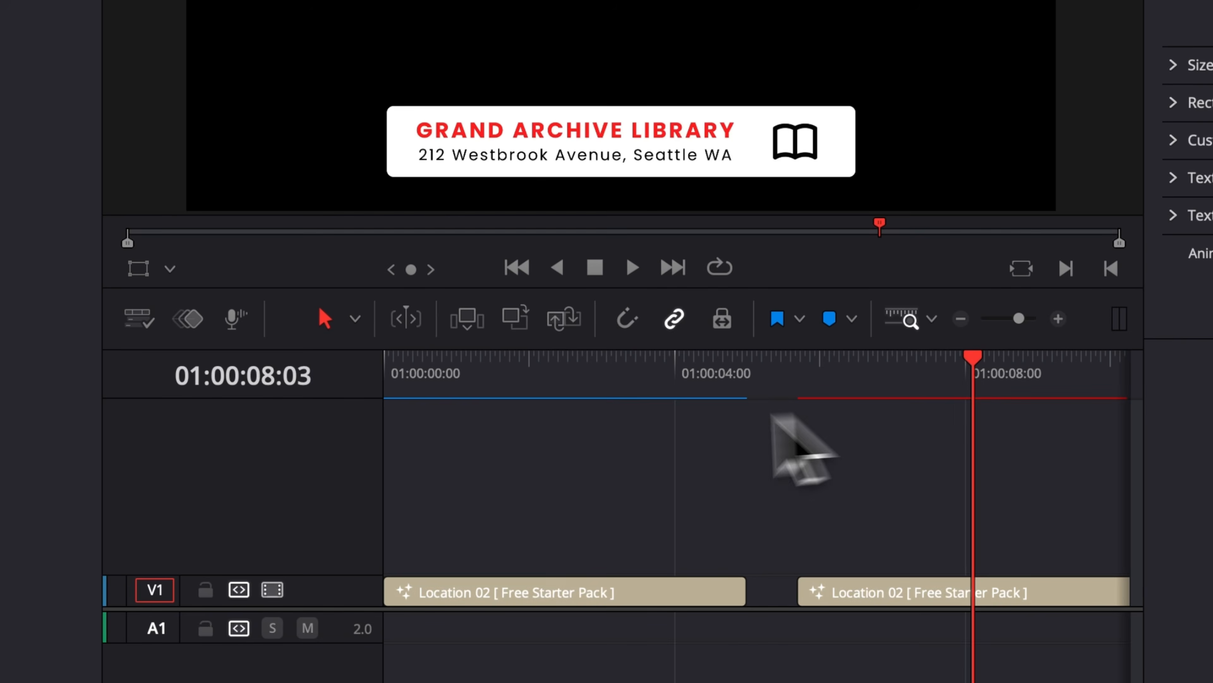
# Return to the first Location 02 clip and set its rectangle's corner radius to 1.0.
pyautogui.click(550, 382)
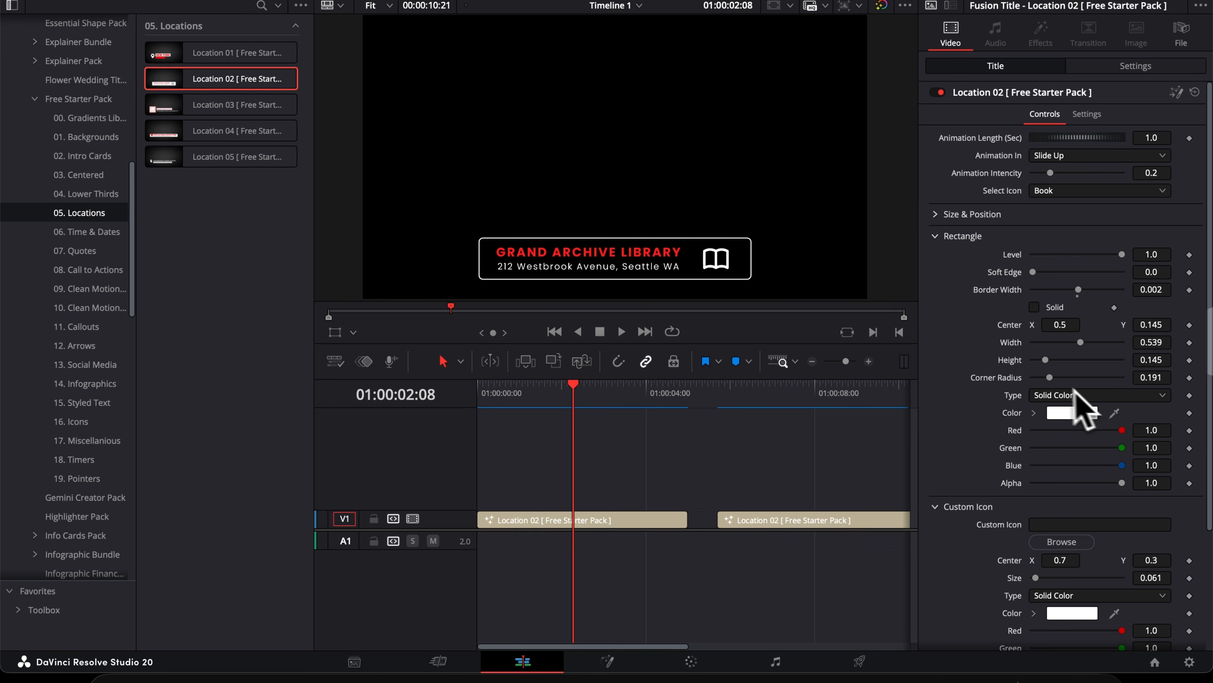
pyautogui.moveTo(1049, 377); pyautogui.dragTo(1121, 378)
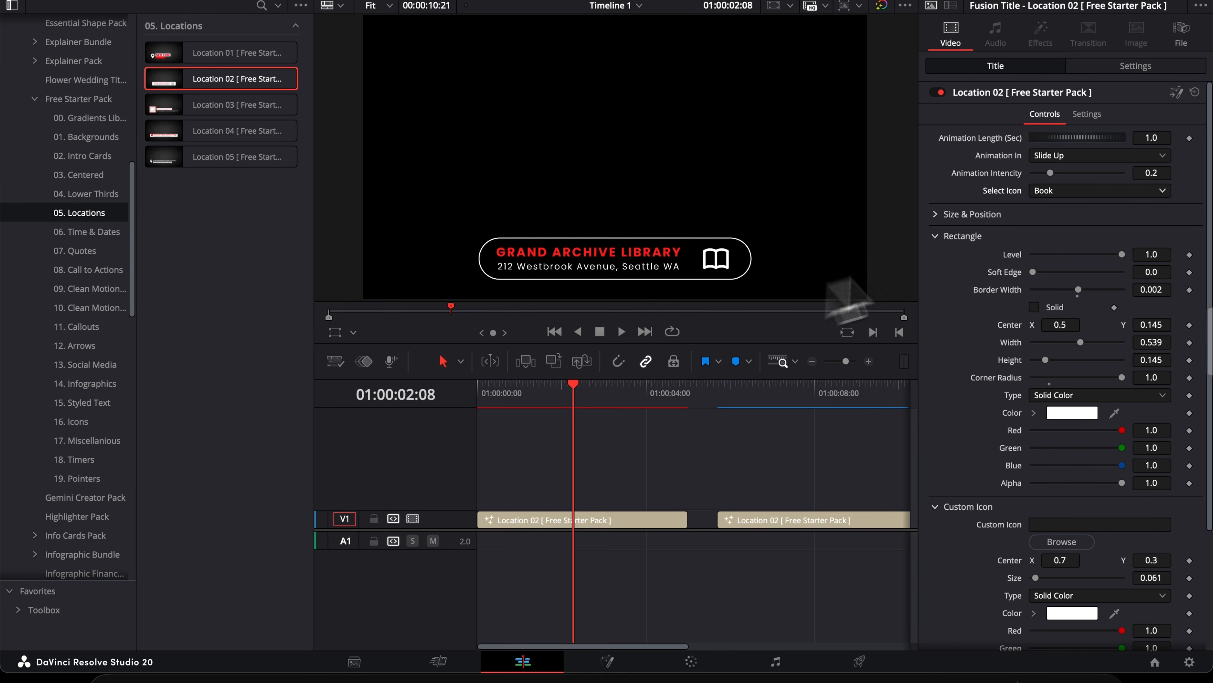
# Try the Bookmark icon, change the first title's icon to Books, and set its center X to 0.673.
pyautogui.click(1099, 192)
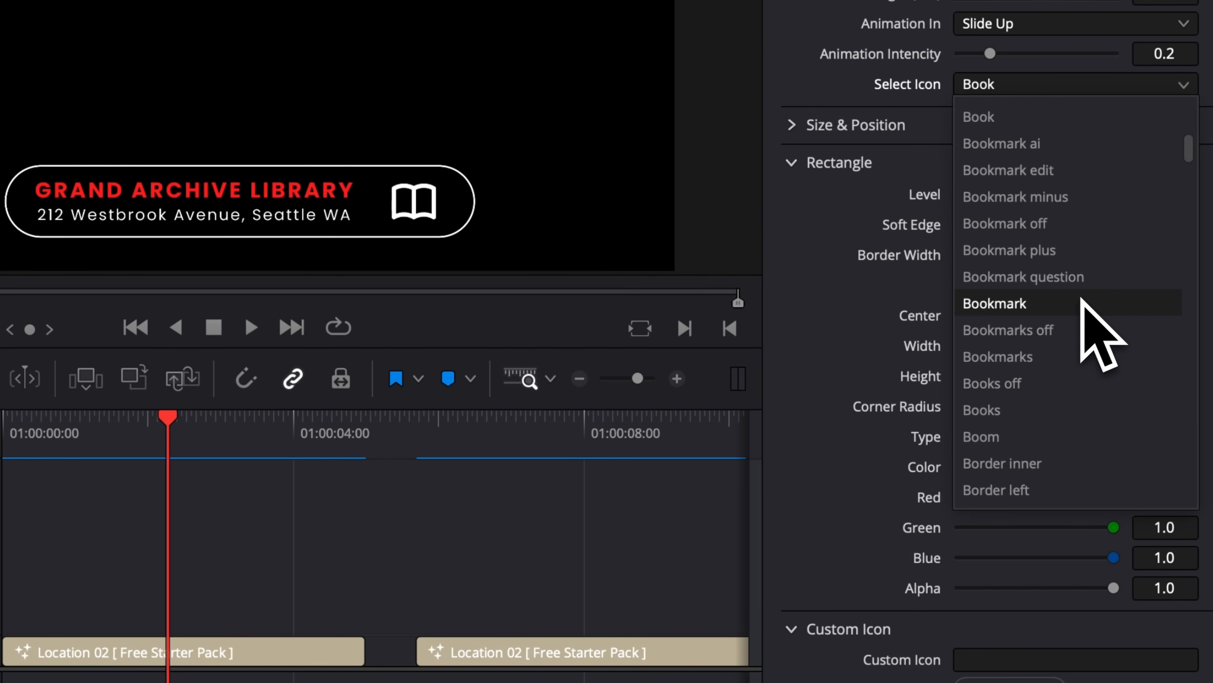
pyautogui.click(1082, 301)
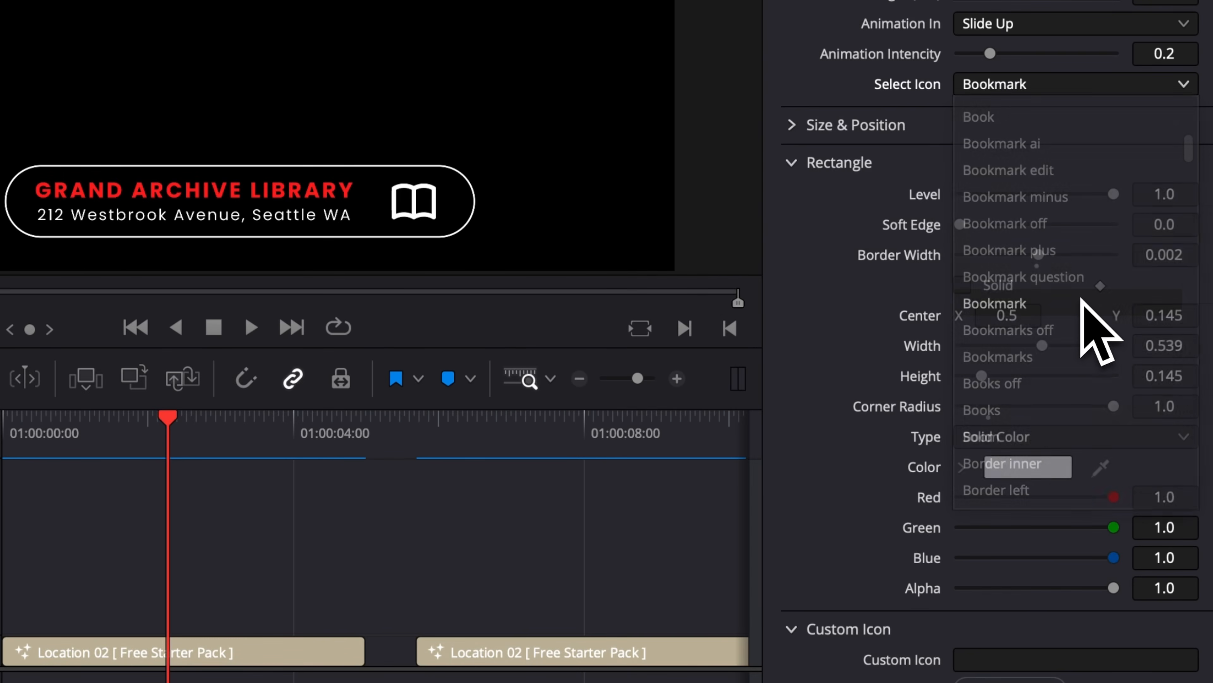
pyautogui.click(1067, 83)
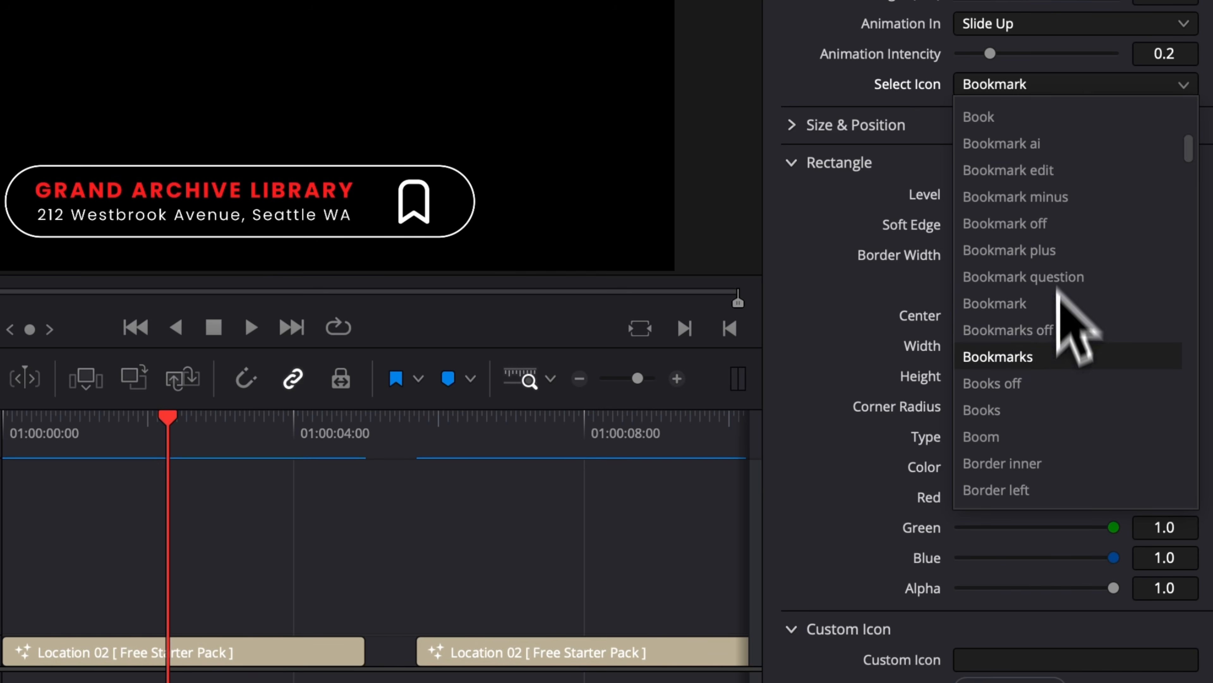
pyautogui.click(1067, 437)
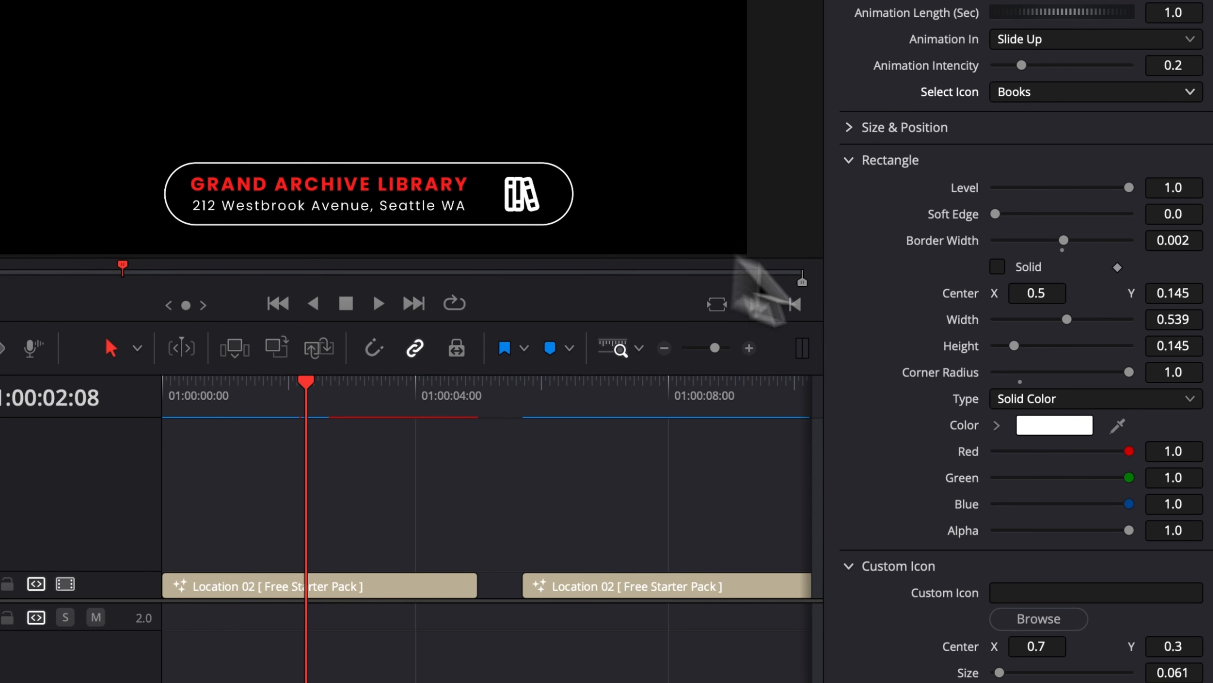
pyautogui.scroll(-2, 1071, 364)
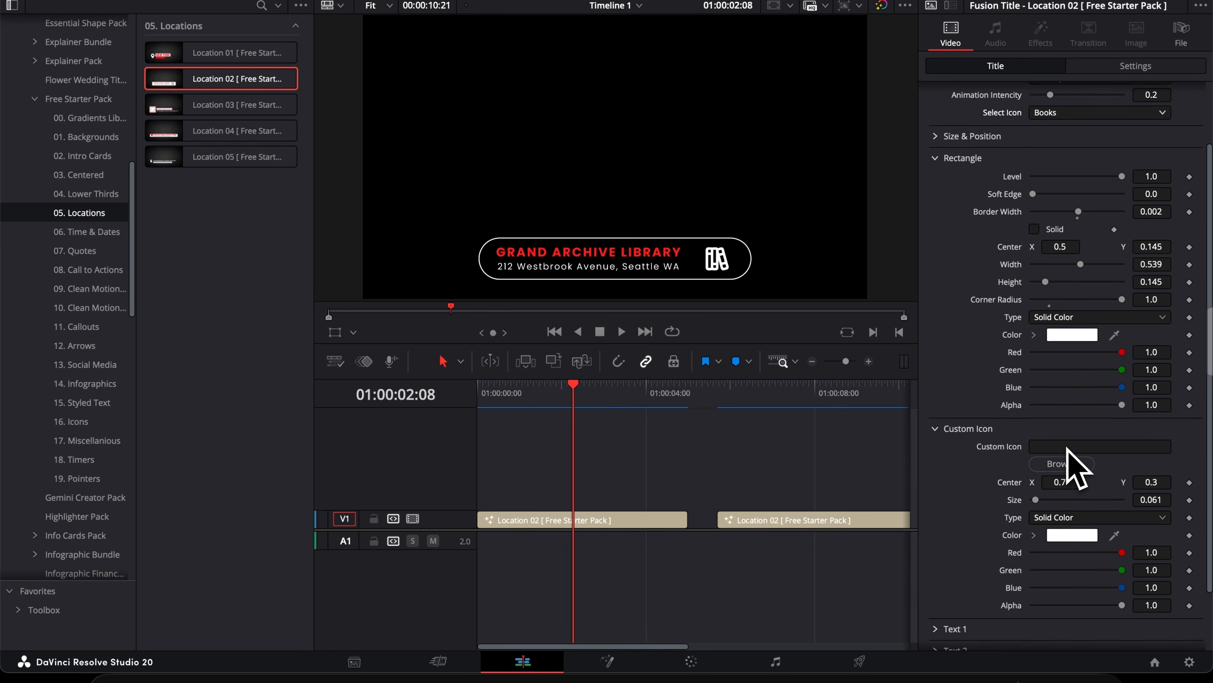
pyautogui.moveTo(1060, 481); pyautogui.dragTo(1020, 476)
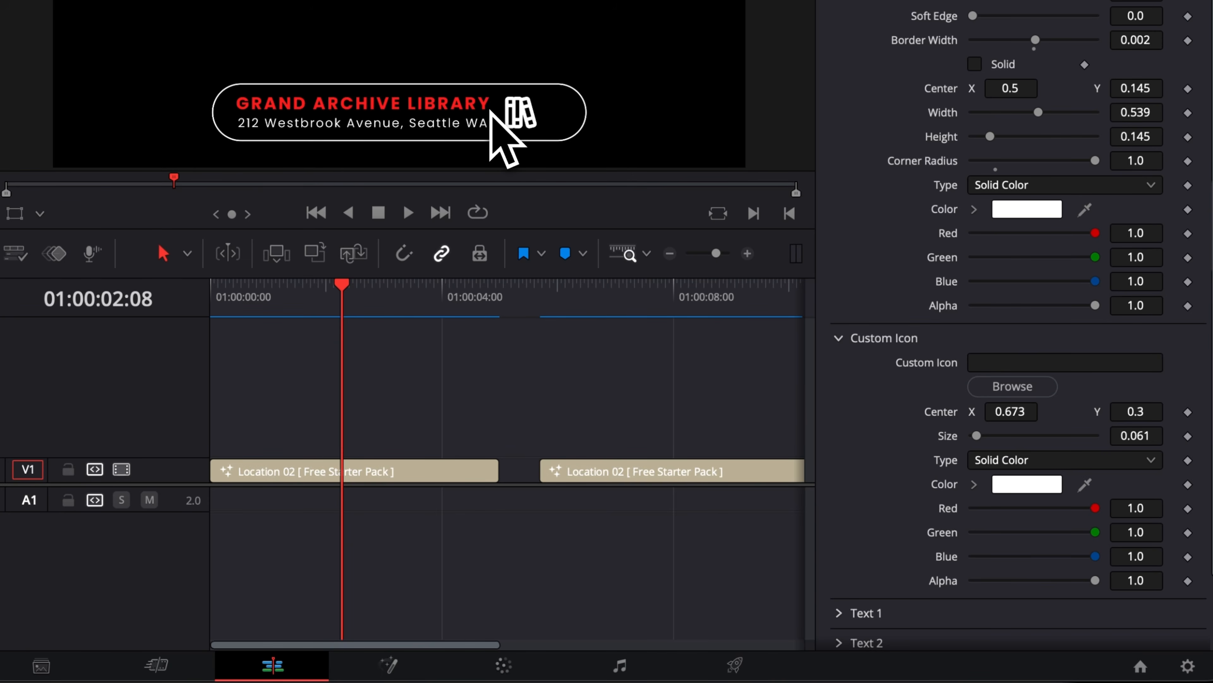
# Set the font of the first title's Text 1 to Times New Roman and its size to 0.0338.
pyautogui.scroll(-2, 1099, 299)
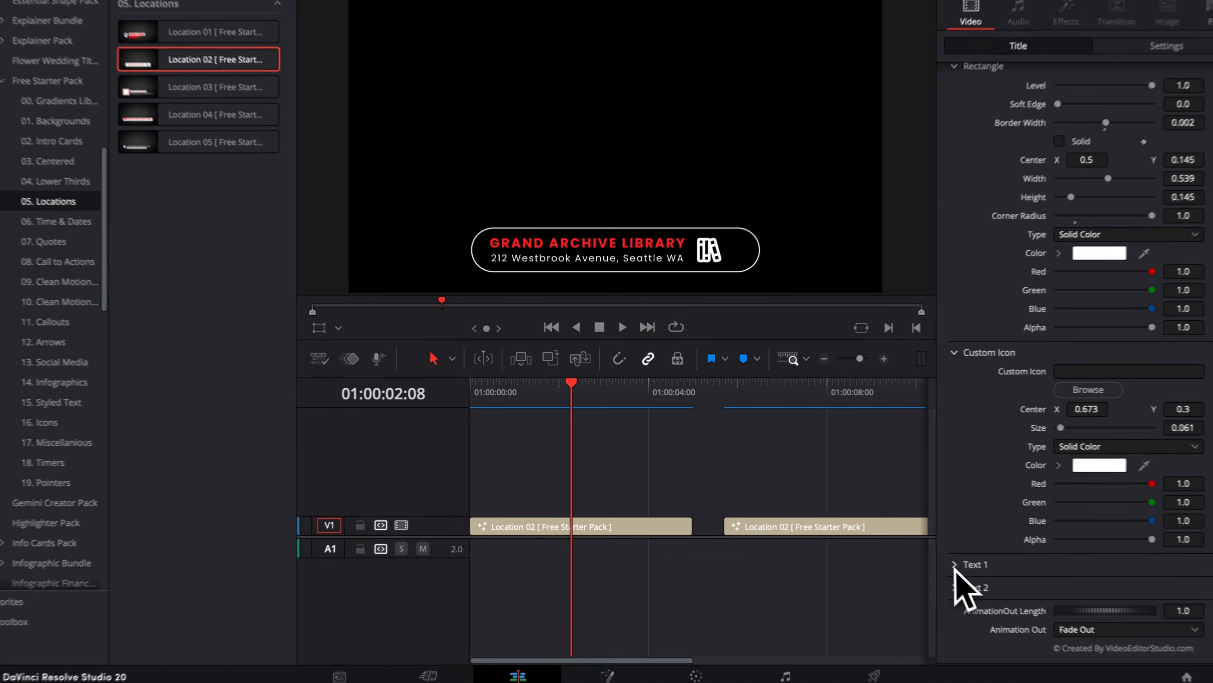
pyautogui.click(937, 521)
pyautogui.scroll(-3, 949, 564)
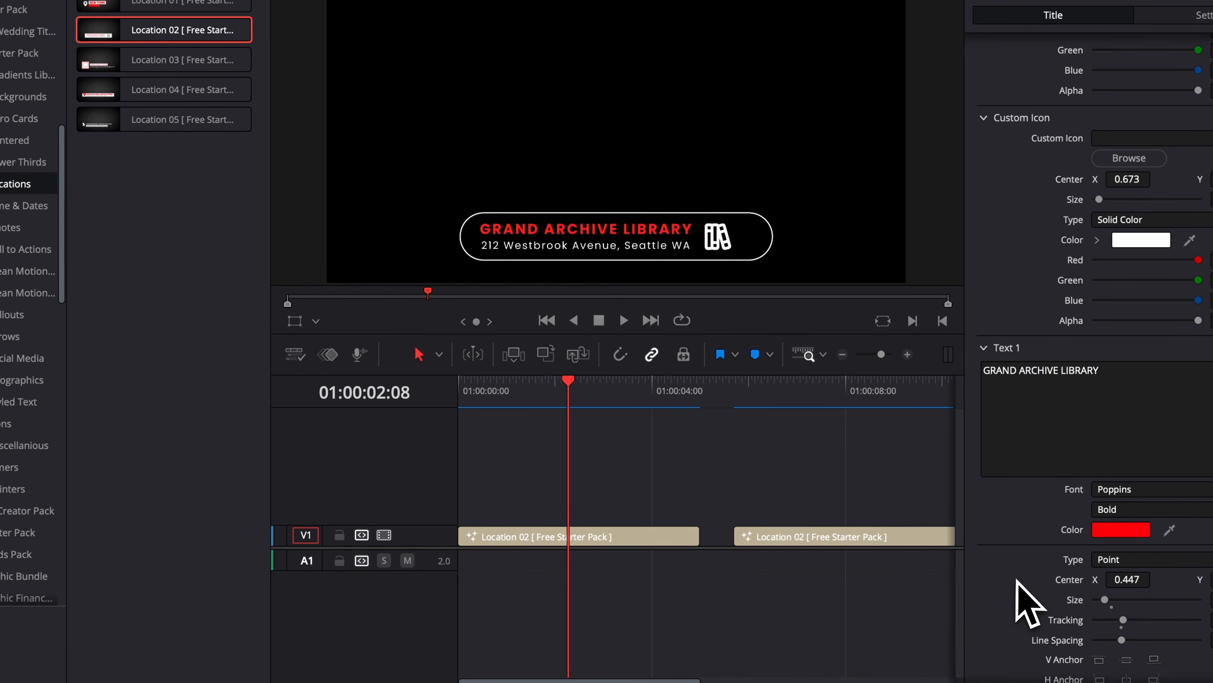
pyautogui.click(1147, 250)
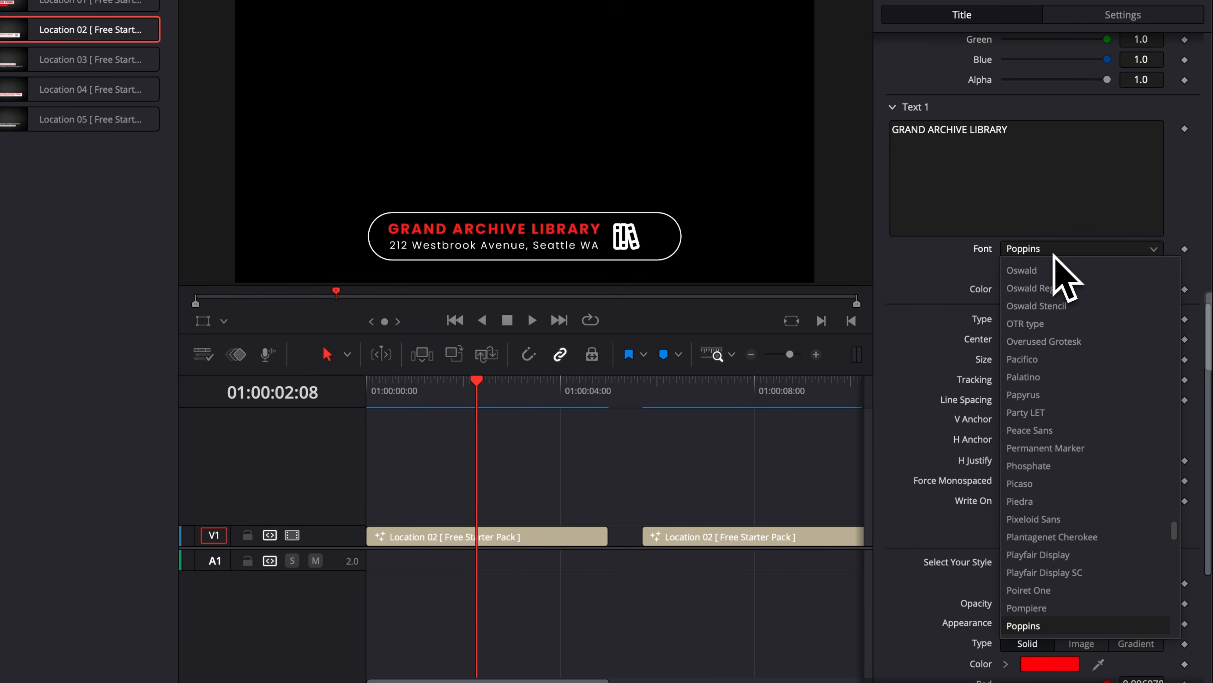
pyautogui.write('times')
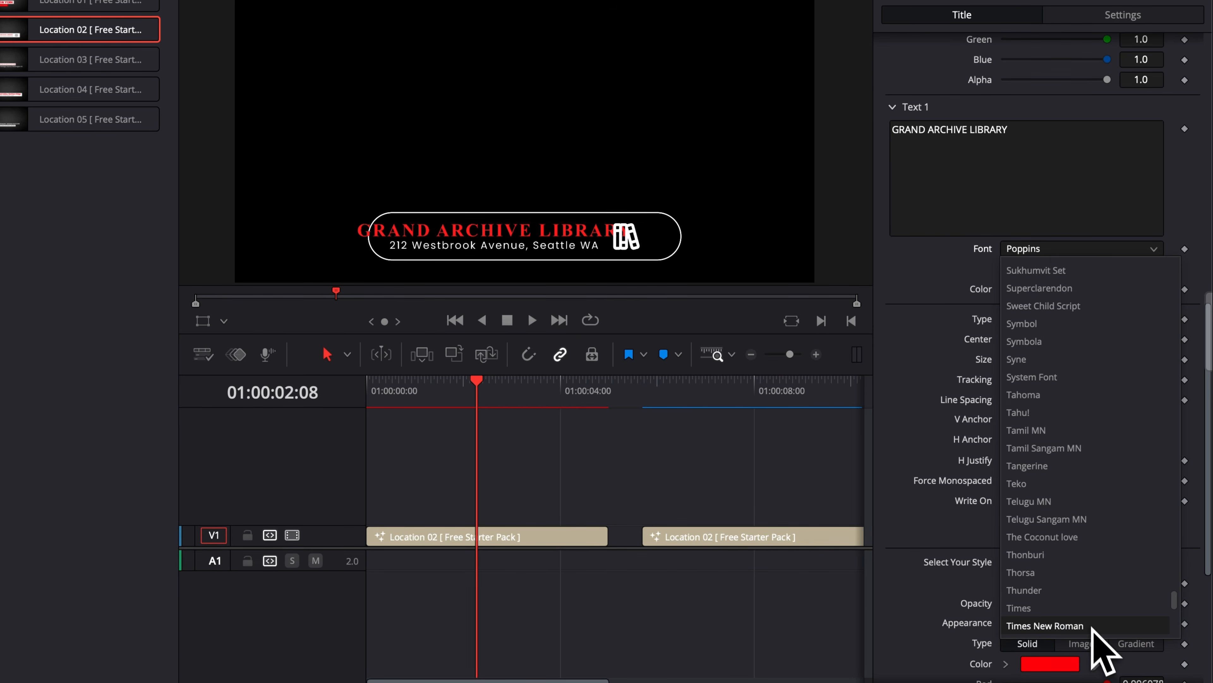
pyautogui.click(1093, 628)
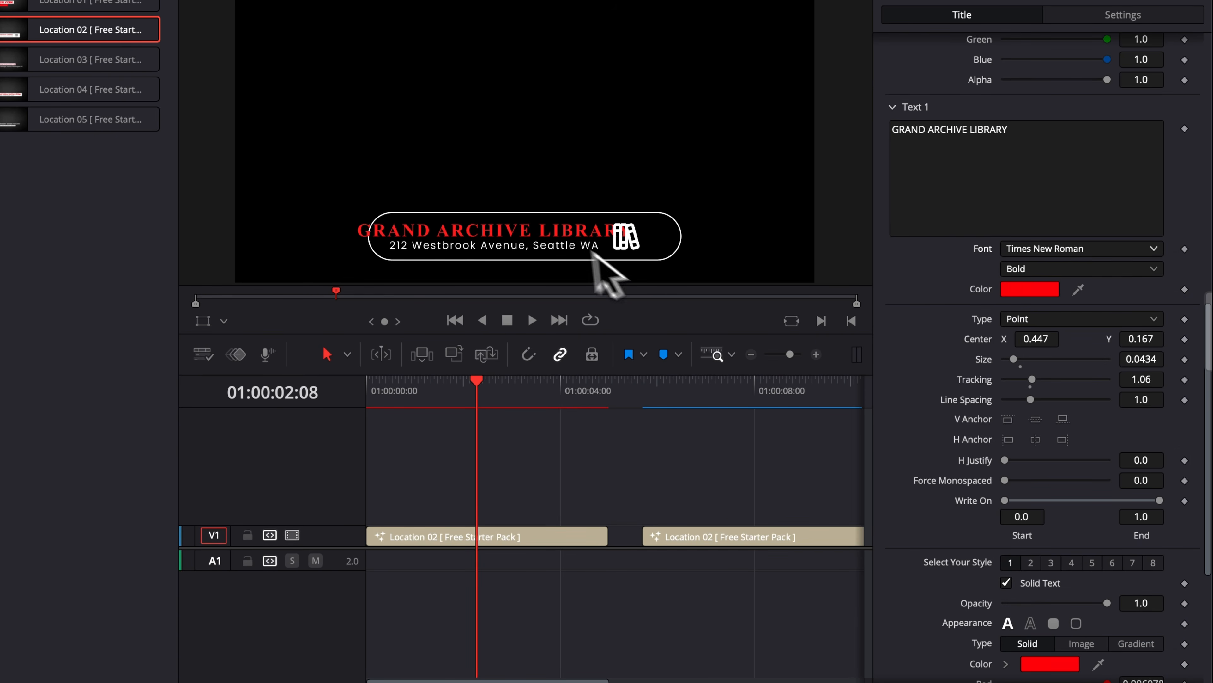
pyautogui.moveTo(1146, 361); pyautogui.dragTo(1093, 361)
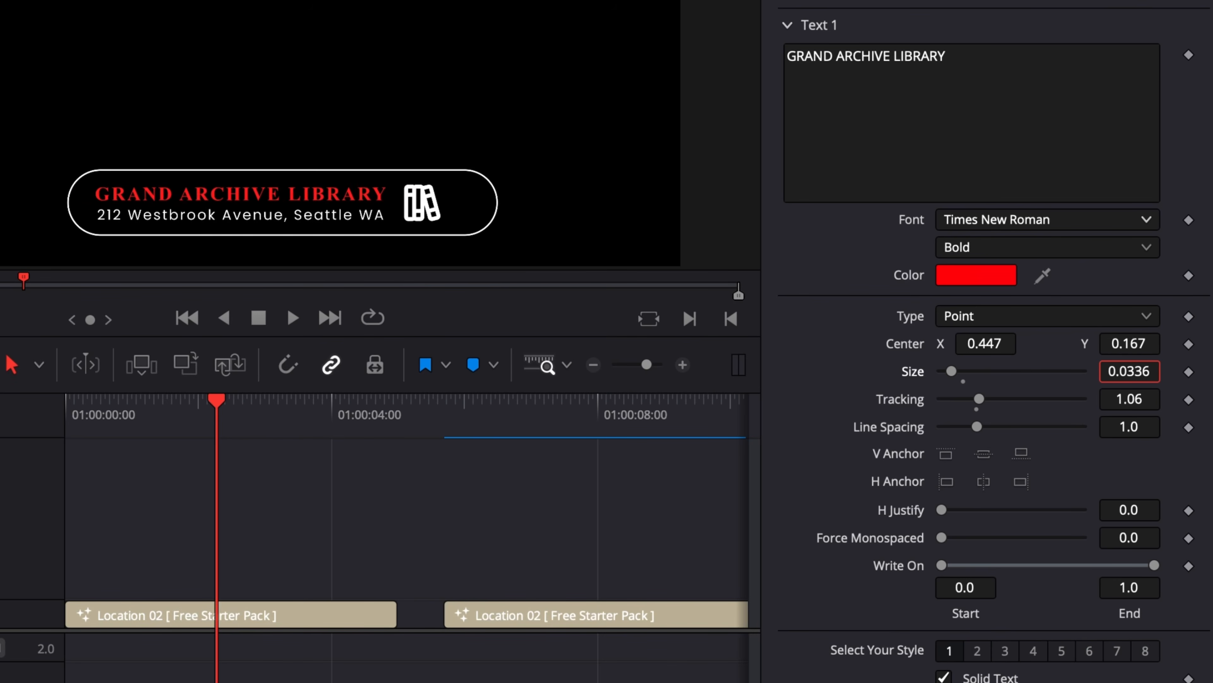
# Change the font of the address line in Text 2 to Times New Roman.
pyautogui.scroll(-6, 934, 515)
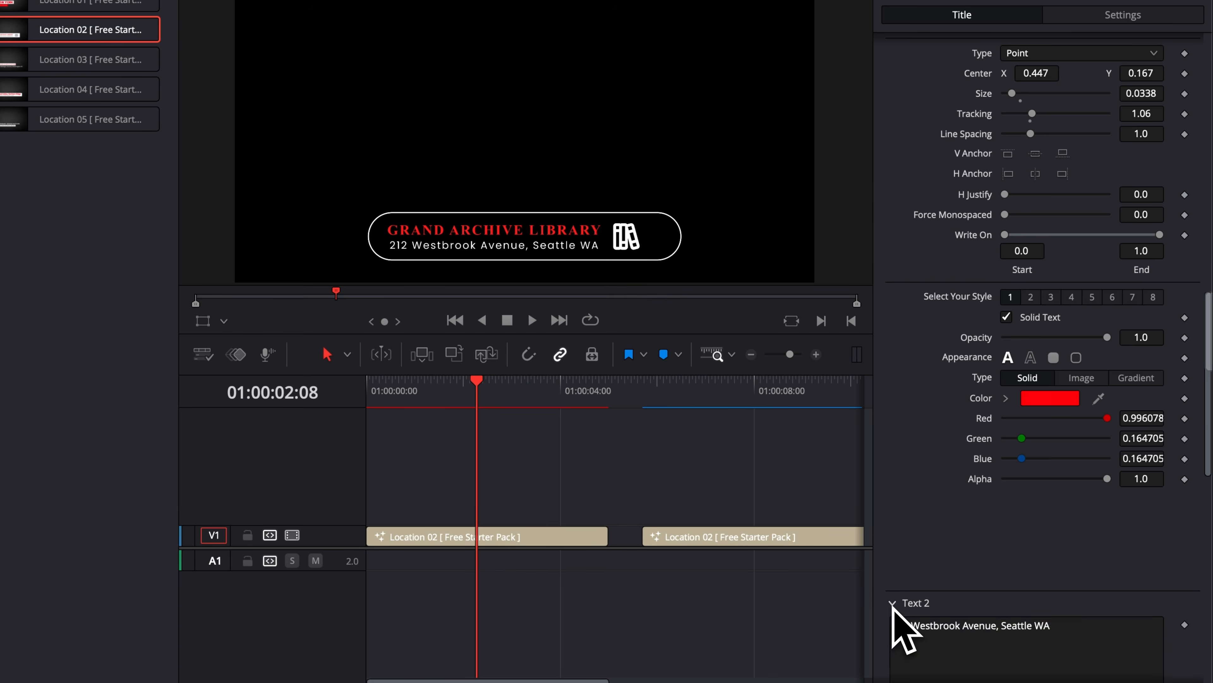
pyautogui.scroll(-10, 937, 569)
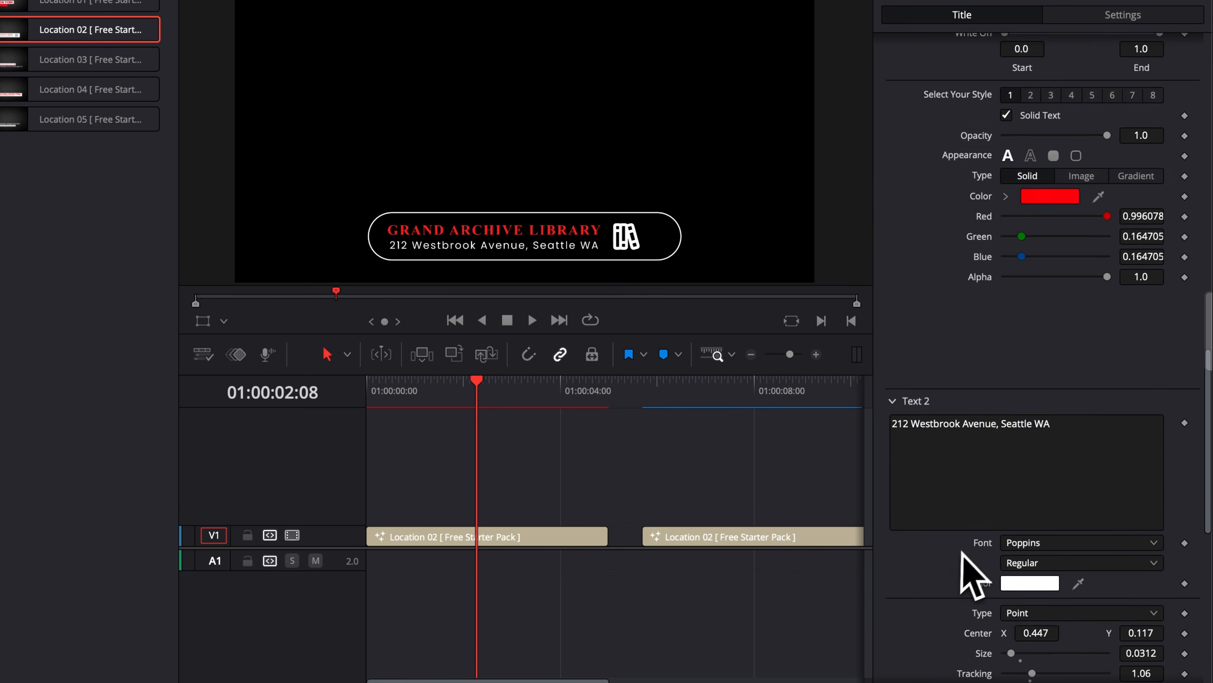
pyautogui.click(1061, 151)
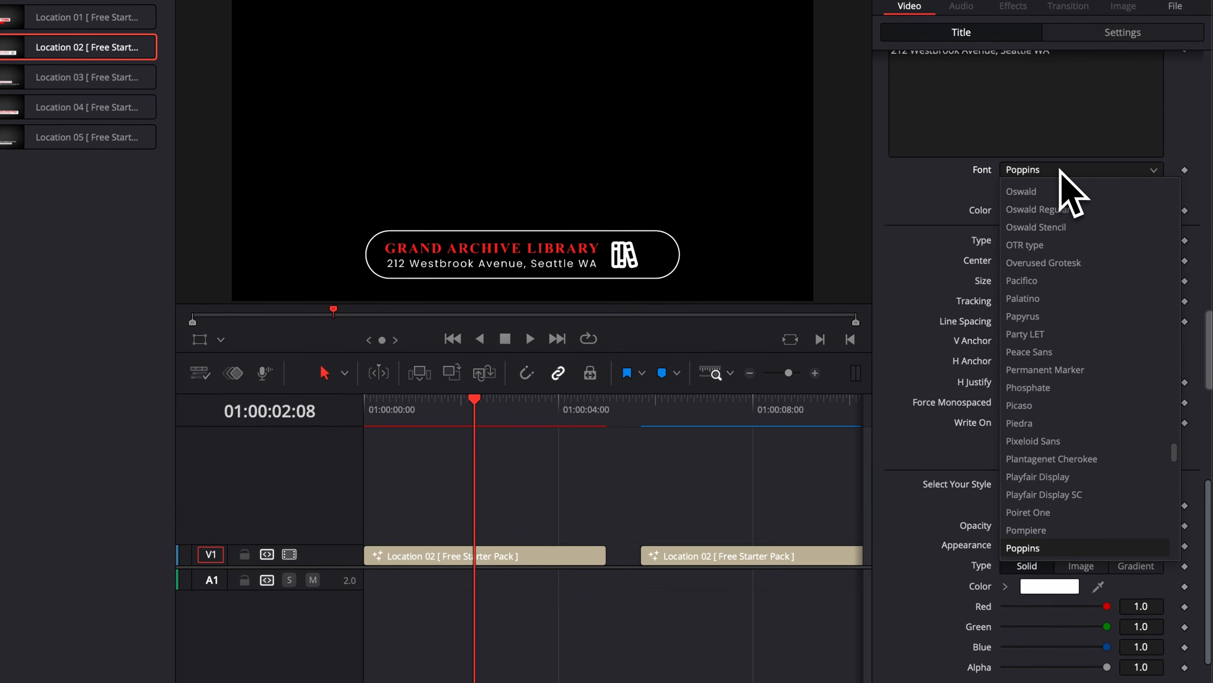
pyautogui.write('times')
pyautogui.scroll(-2, 1041, 325)
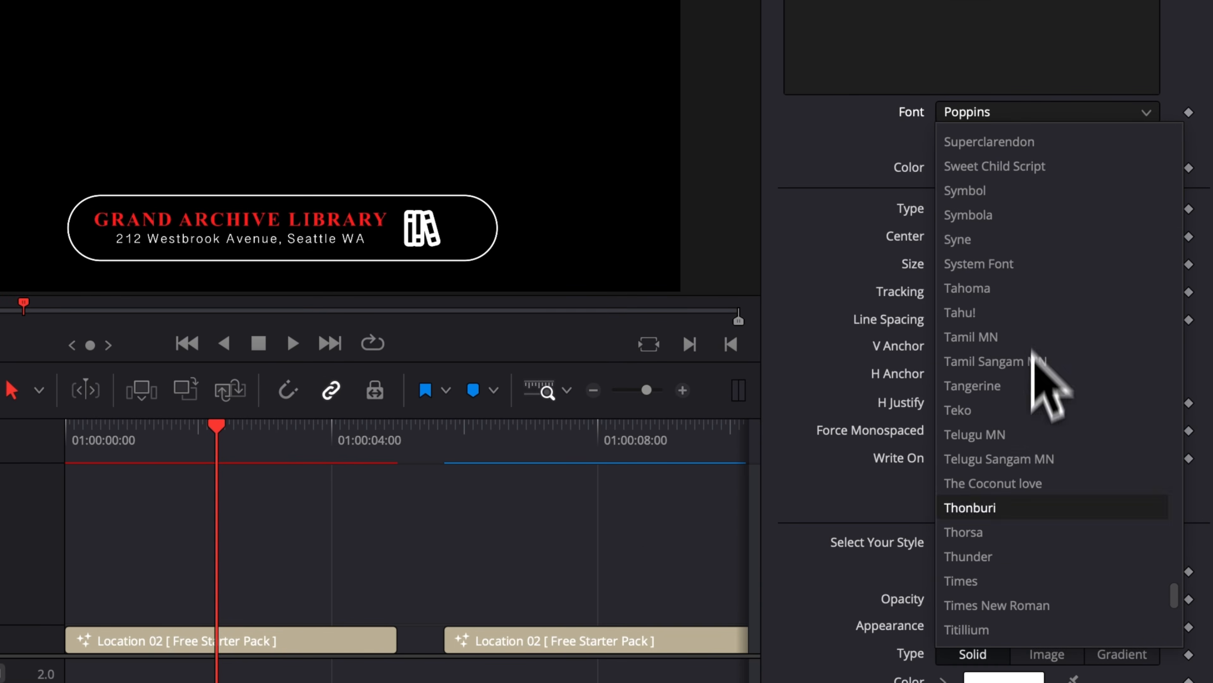
pyautogui.click(1081, 604)
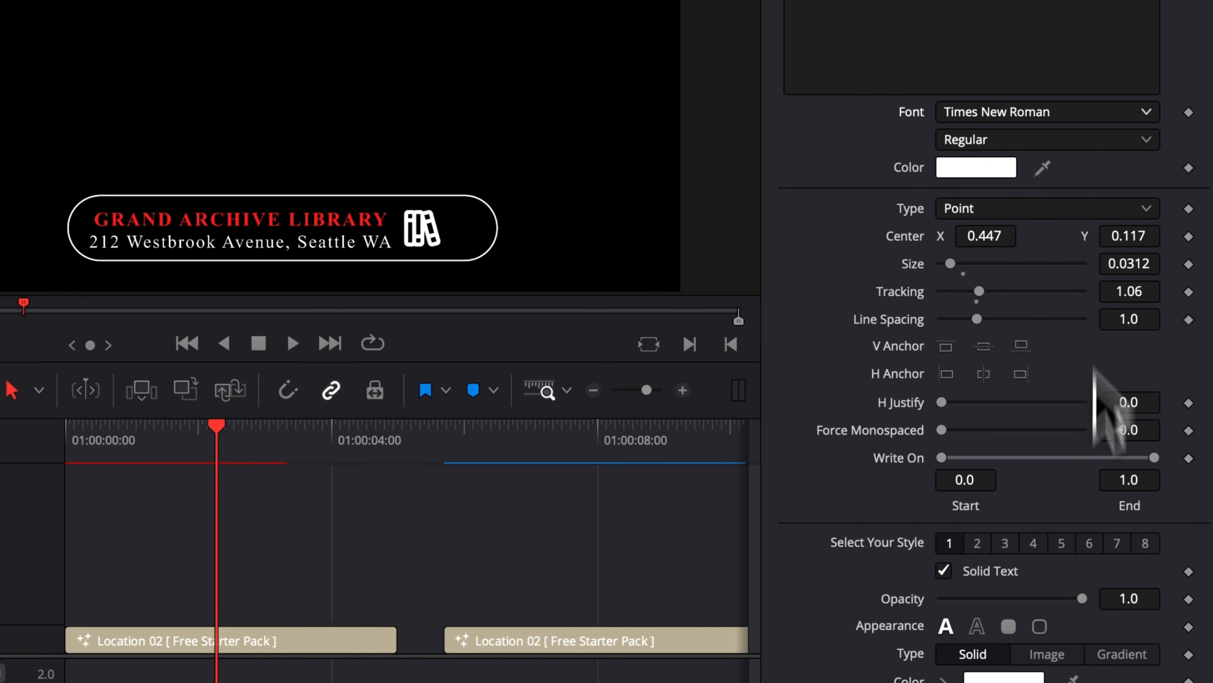
# Make the Text 2 address line italic and set its size to 0.0256.
pyautogui.click(1054, 139)
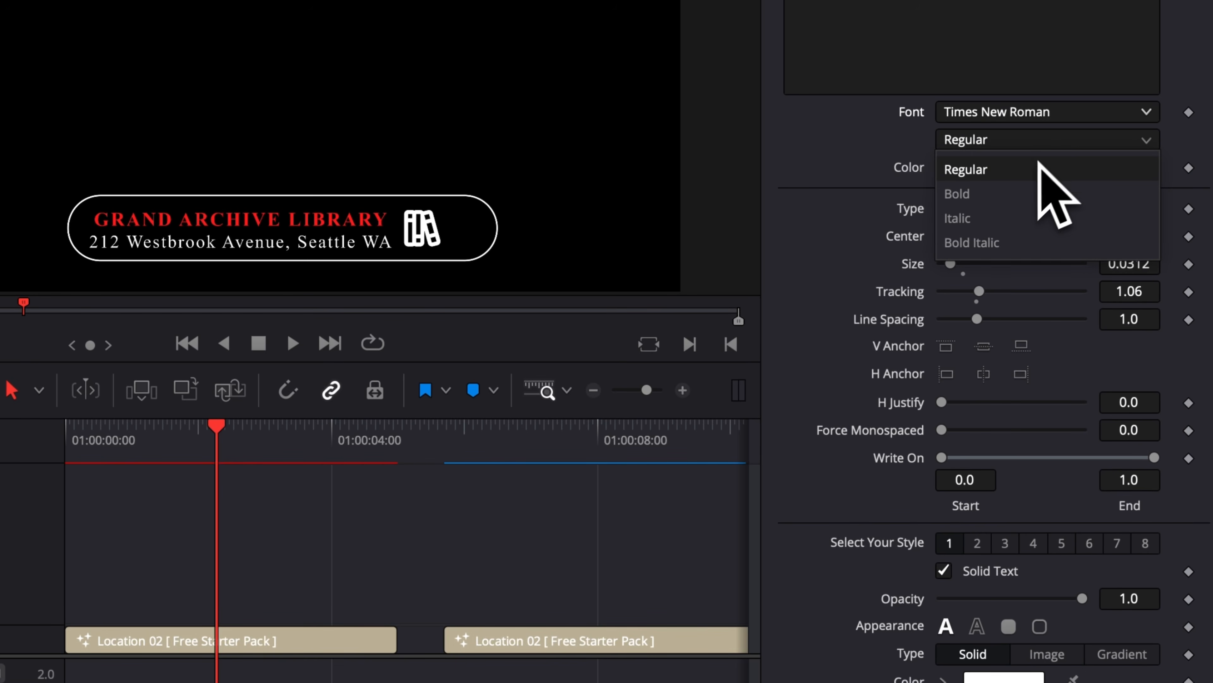
pyautogui.click(1022, 219)
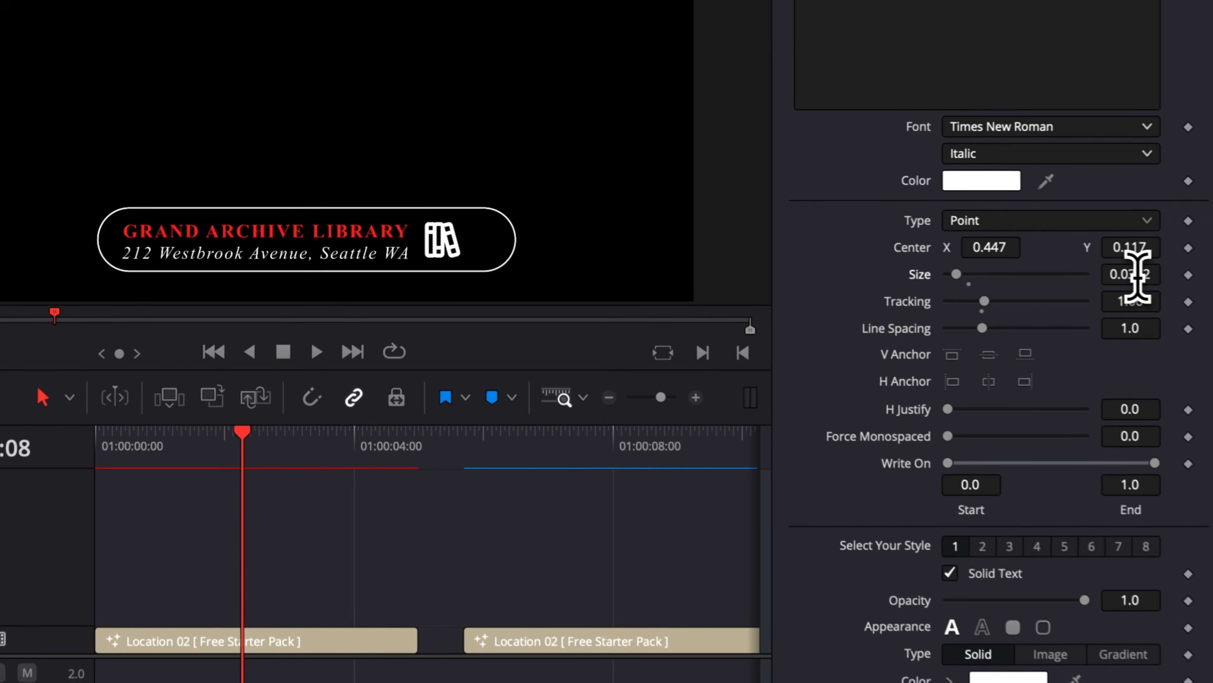
pyautogui.moveTo(1150, 281); pyautogui.dragTo(1122, 282)
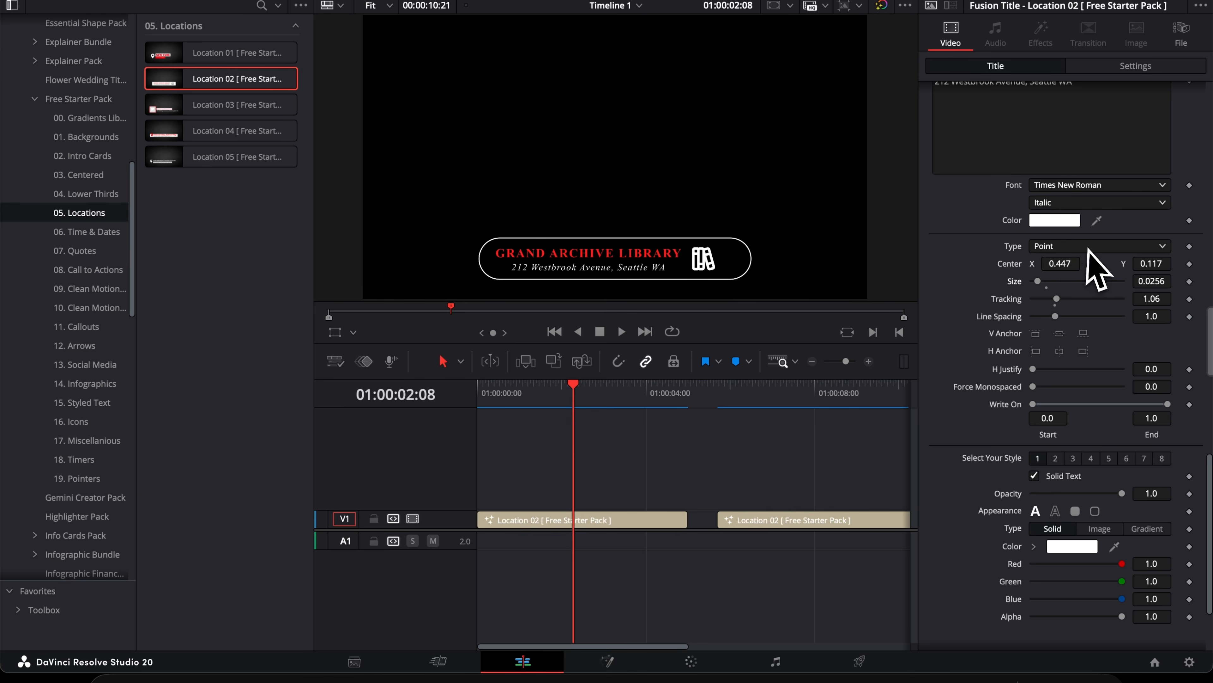
# Set the rectangle's center X to 0.483 and its border width to 0.0051.
pyautogui.scroll(-5, 1094, 267)
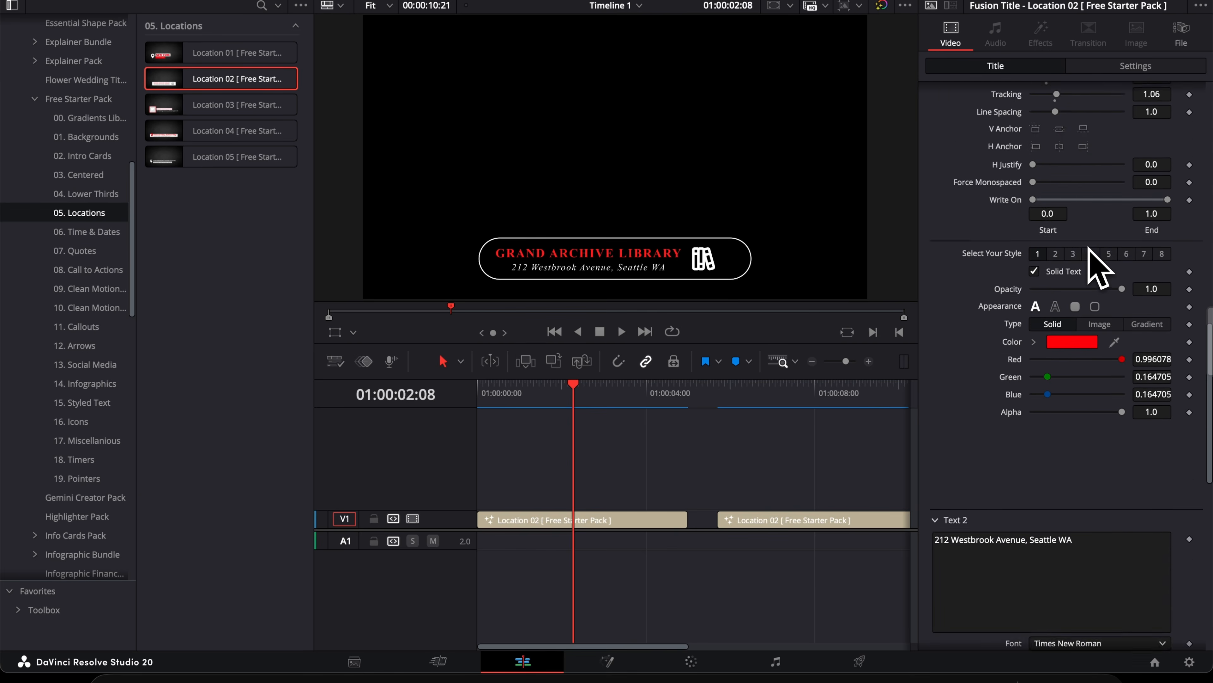
pyautogui.scroll(15, 1094, 267)
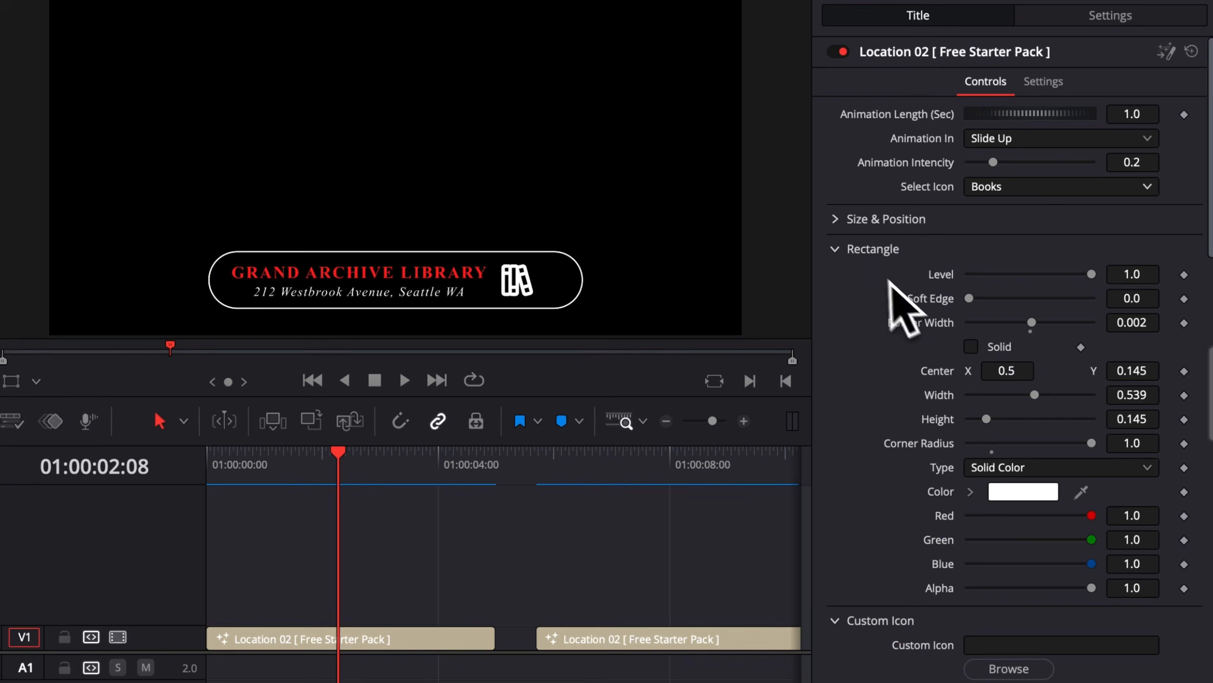
pyautogui.moveTo(1070, 325); pyautogui.dragTo(1067, 325)
pyautogui.moveTo(987, 390); pyautogui.dragTo(982, 390)
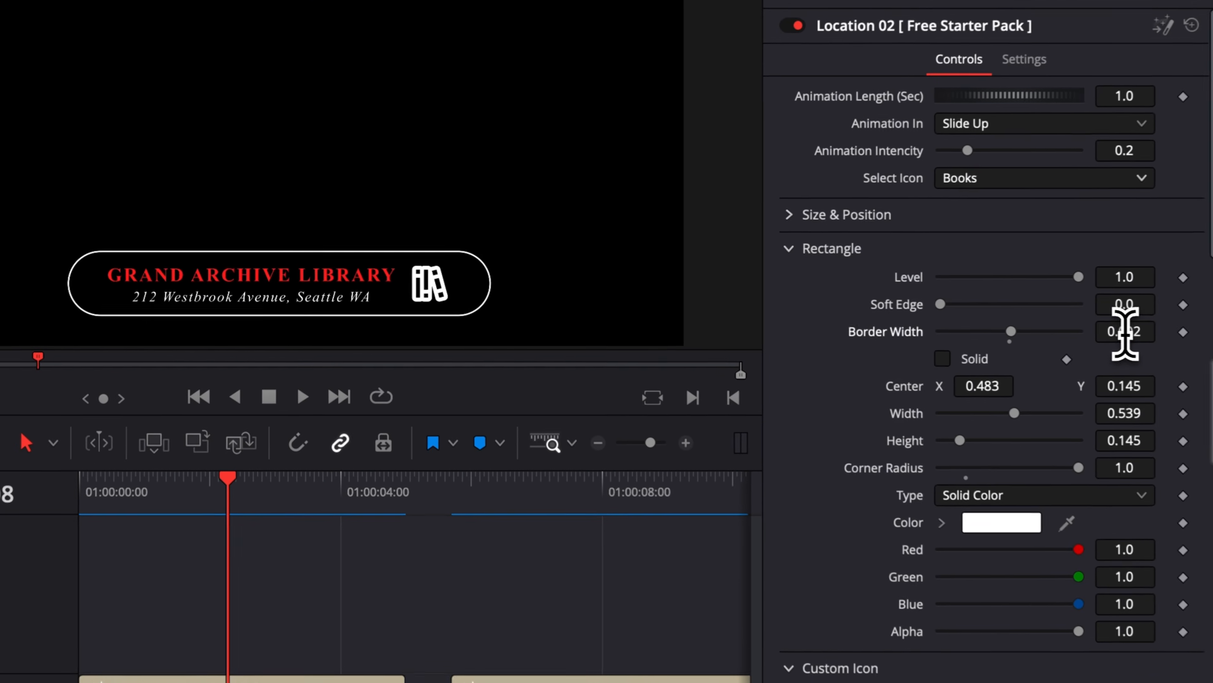
pyautogui.moveTo(1147, 290); pyautogui.dragTo(1168, 291)
pyautogui.moveTo(1140, 332)
pyautogui.mouseDown()
pyautogui.moveTo(1160, 333)
pyautogui.moveTo(1129, 322)
pyautogui.mouseUp()
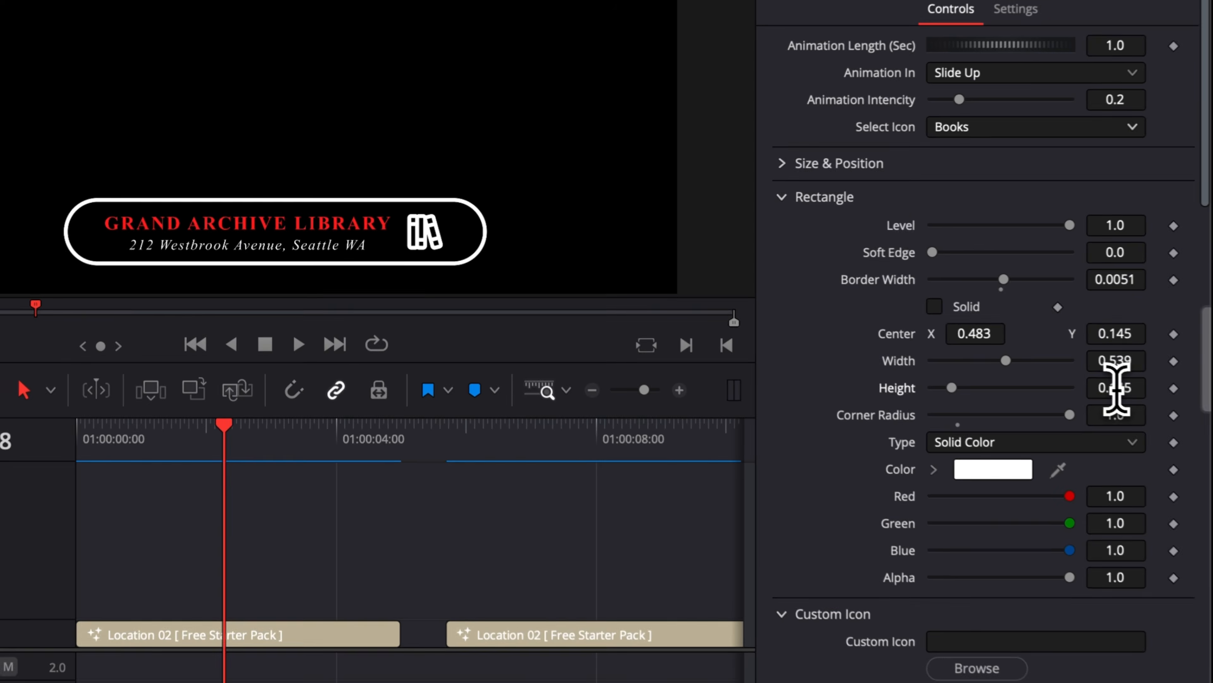
# Resize the rectangle to width 0.588 and height 0.172, and set the whole title's center X to 0.524.
pyautogui.moveTo(1152, 360)
pyautogui.mouseDown()
pyautogui.moveTo(1165, 361)
pyautogui.moveTo(1132, 393)
pyautogui.moveTo(1139, 369)
pyautogui.moveTo(1154, 369)
pyautogui.mouseUp()
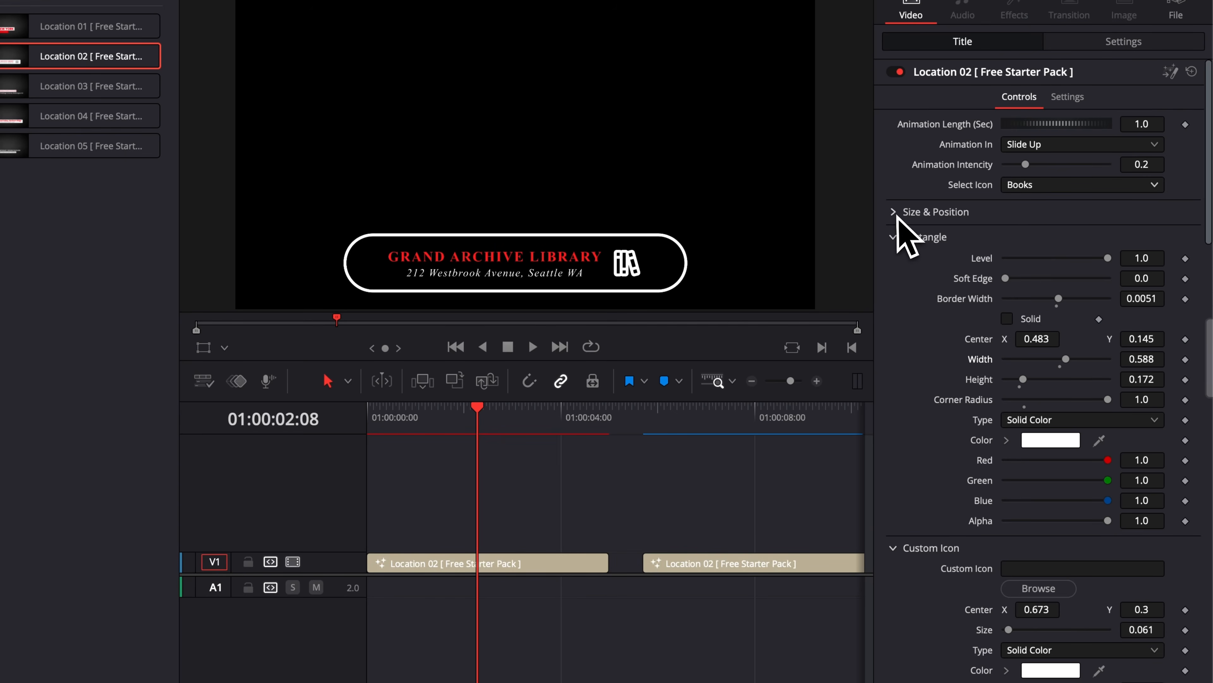
pyautogui.click(793, 164)
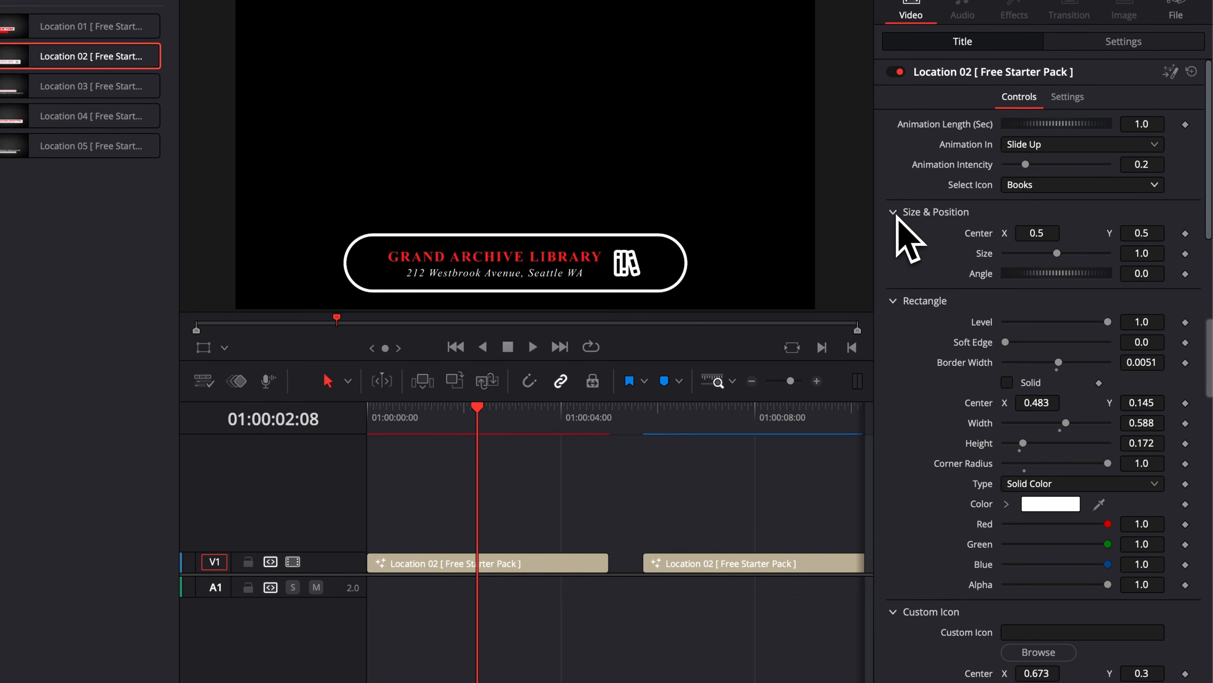
pyautogui.moveTo(1032, 234); pyautogui.dragTo(1047, 235)
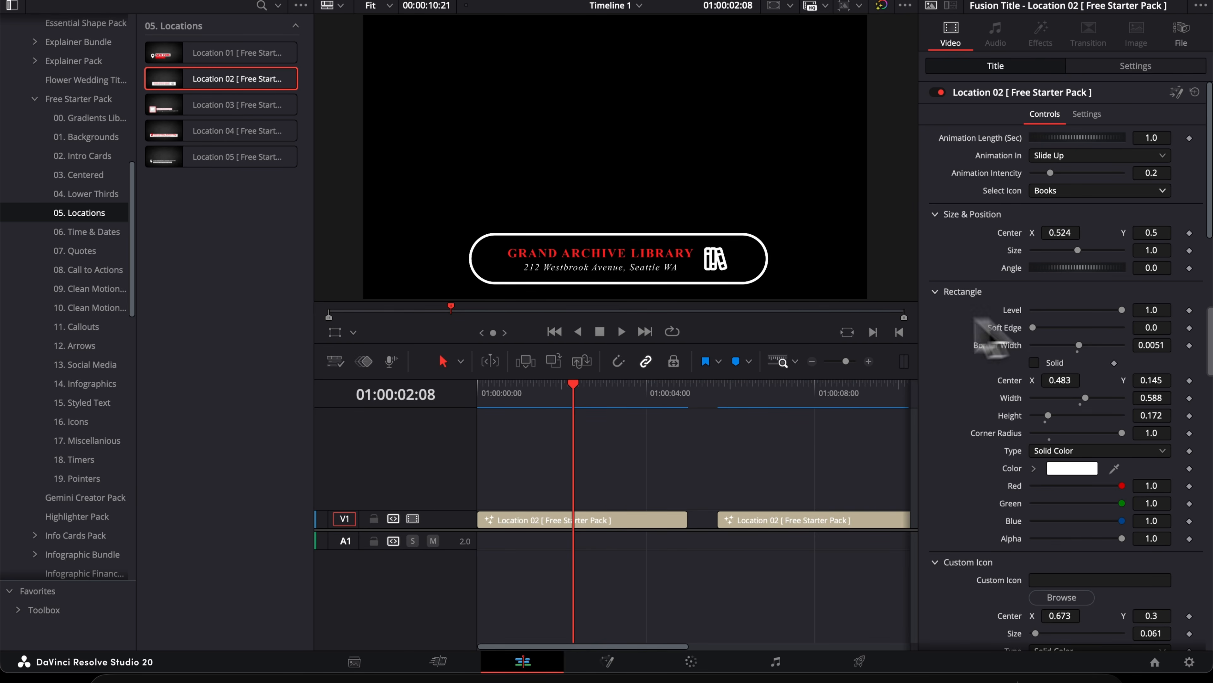
# Recolour Text 1 to a bright violet by choosing the Apple palette's Purple and adjusting its RGB values.
pyautogui.scroll(-10, 951, 383)
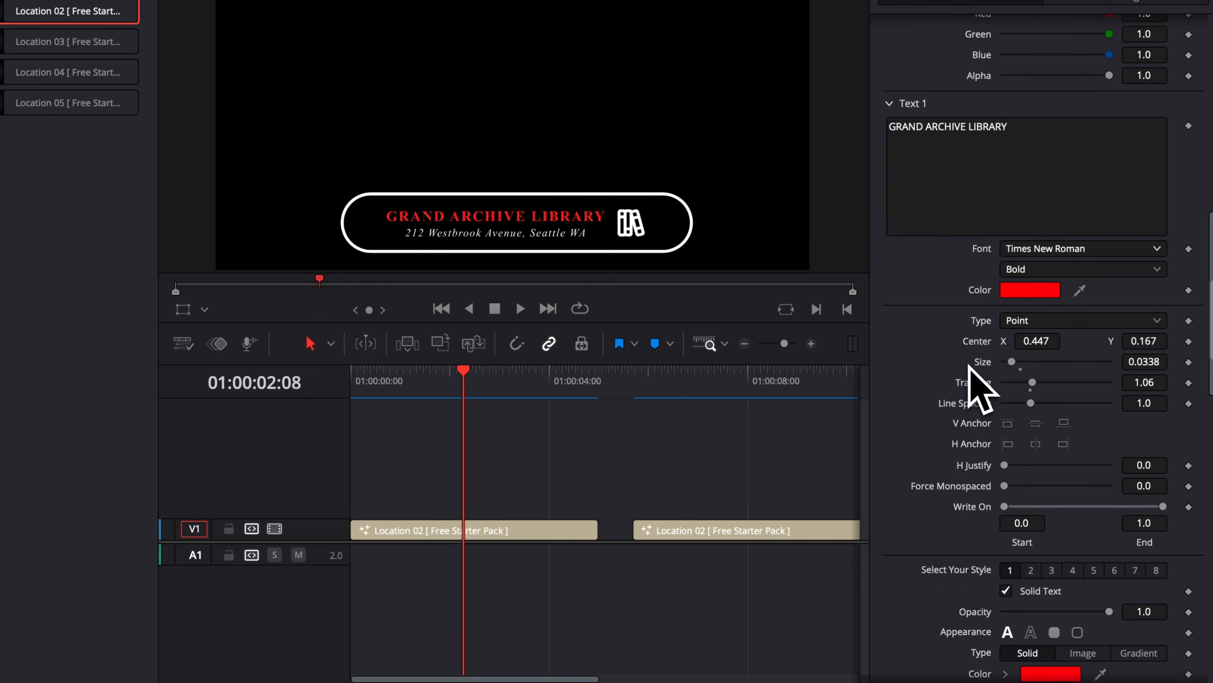
pyautogui.scroll(5, 970, 367)
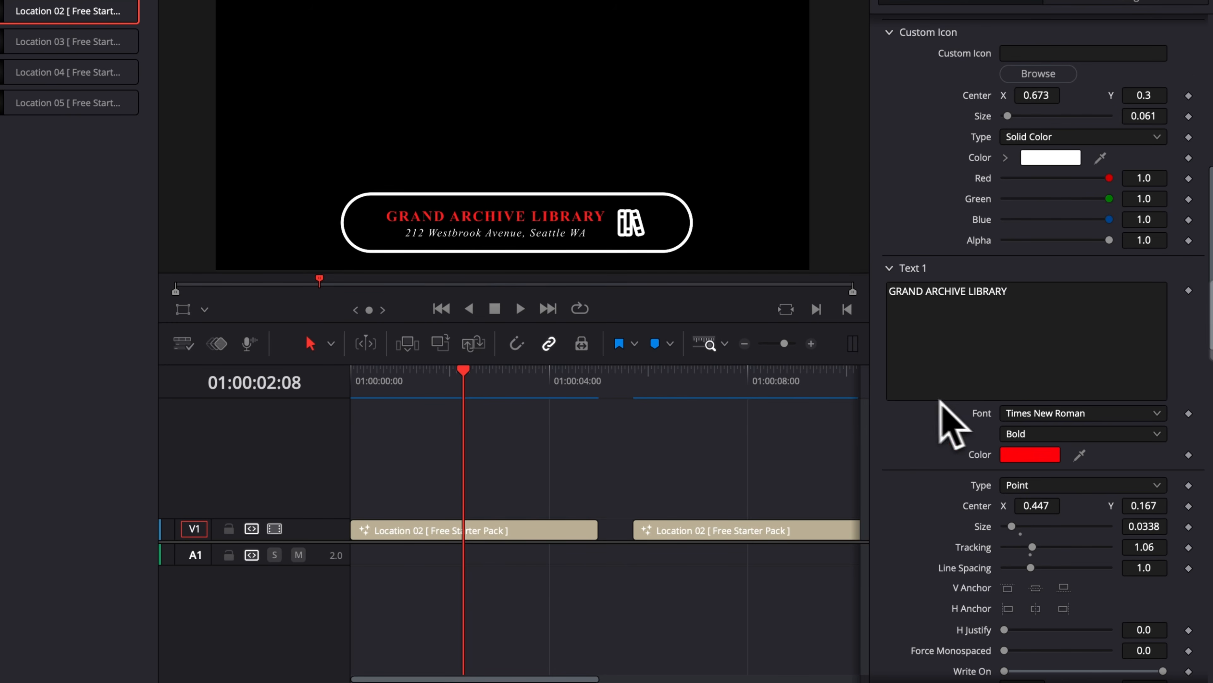
pyautogui.scroll(-1, 951, 421)
pyautogui.click(1022, 426)
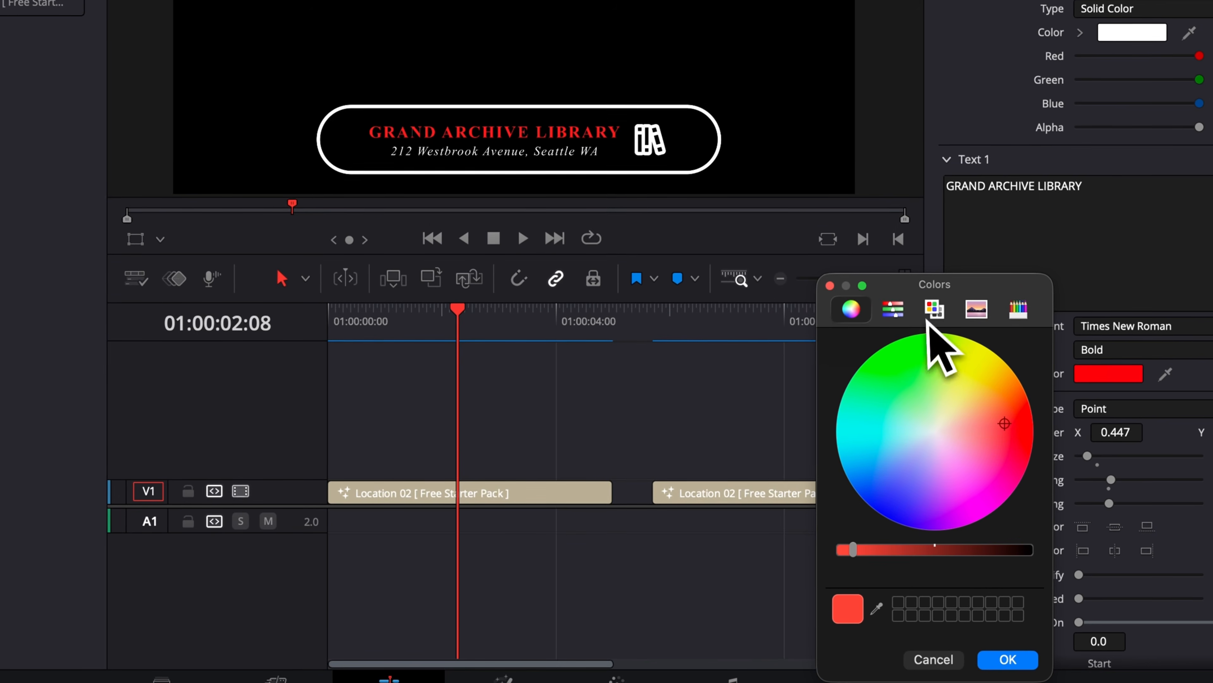
pyautogui.click(894, 310)
pyautogui.click(935, 309)
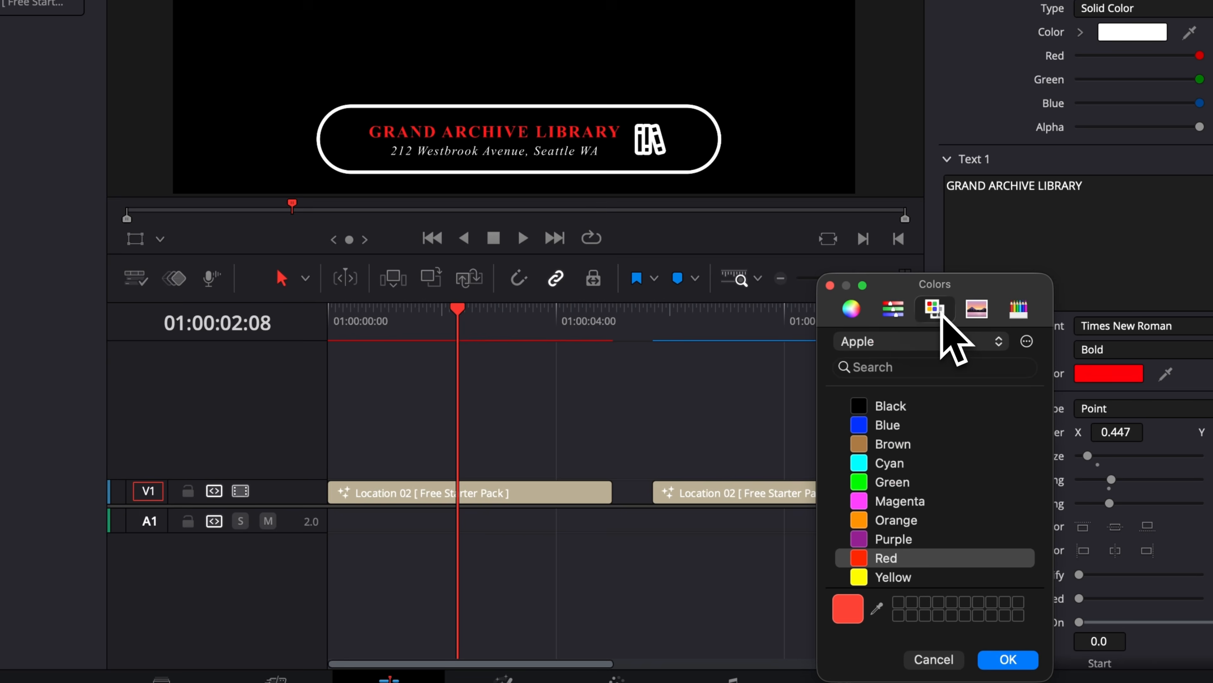
pyautogui.click(901, 538)
pyautogui.click(893, 310)
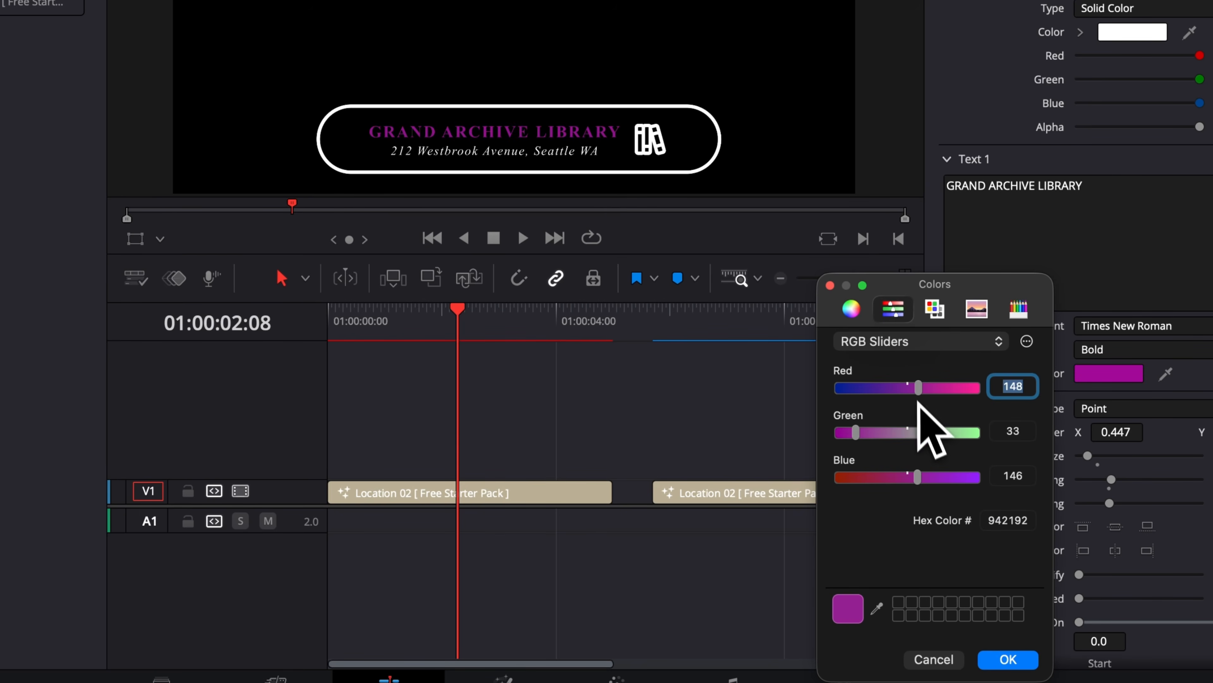
pyautogui.moveTo(933, 394)
pyautogui.mouseDown()
pyautogui.moveTo(966, 389)
pyautogui.moveTo(917, 390)
pyautogui.mouseUp()
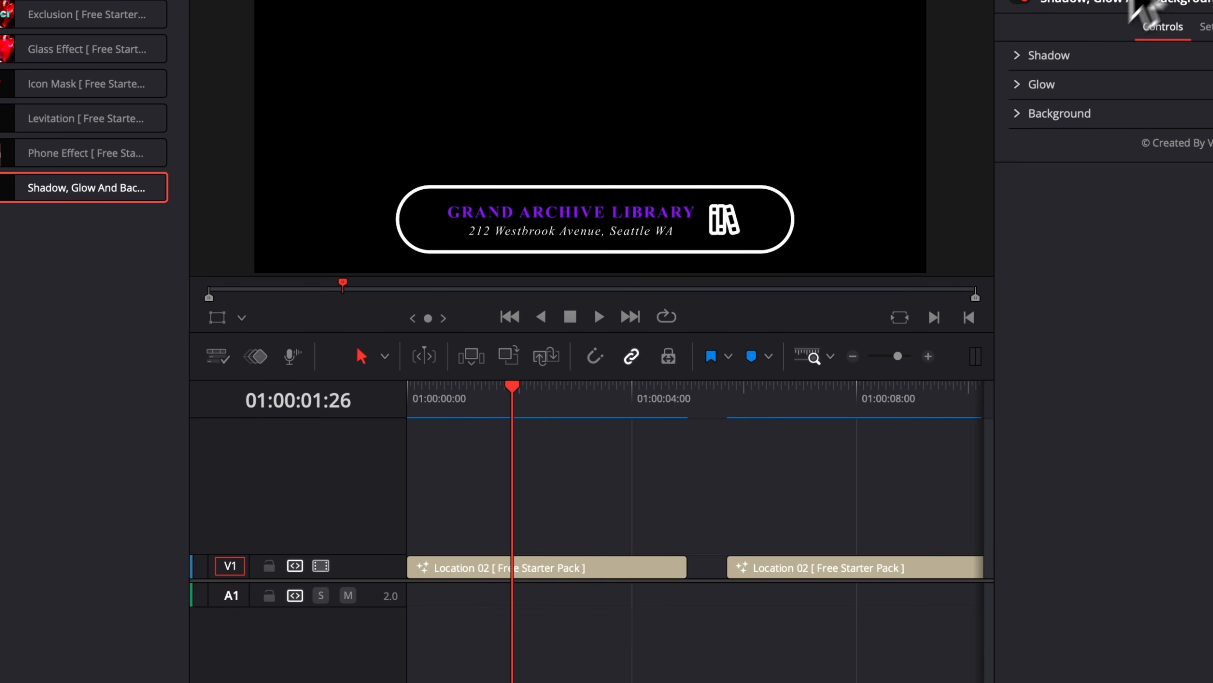
# Apply the Free Starter Pack's Shadow, Glow And Background effect to the first Location 02 clip on V1.
pyautogui.click(1041, 85)
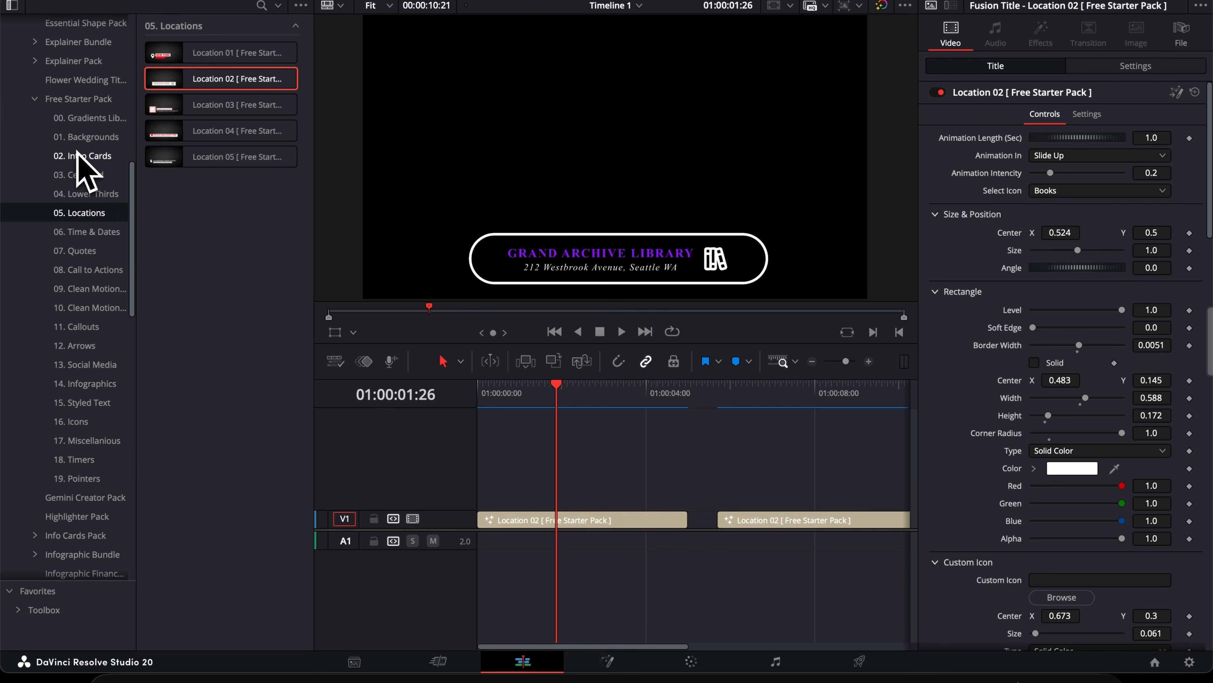
pyautogui.scroll(10, 104, 215)
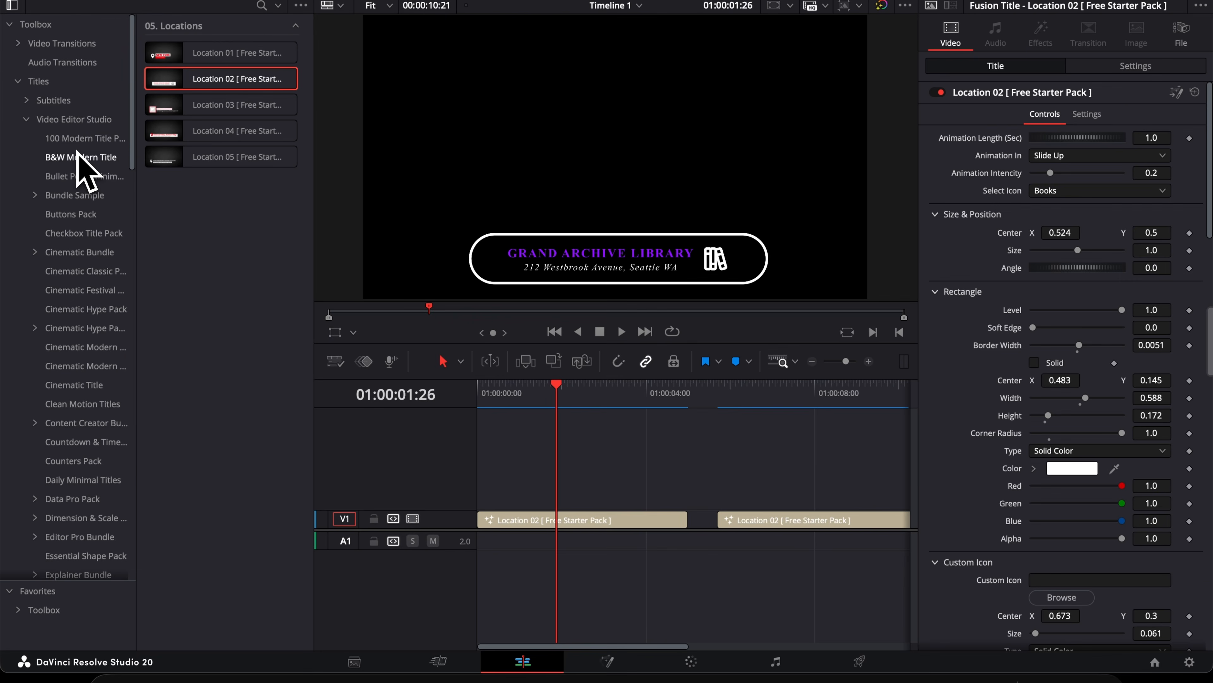
pyautogui.click(19, 82)
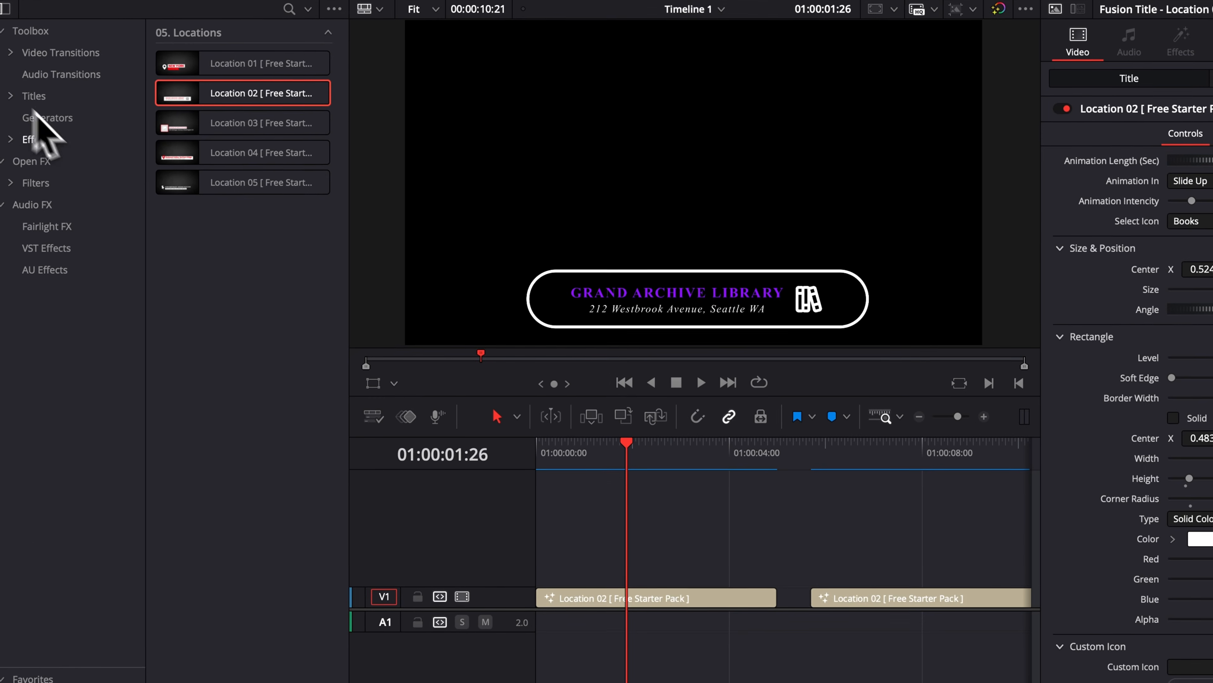
pyautogui.click(10, 158)
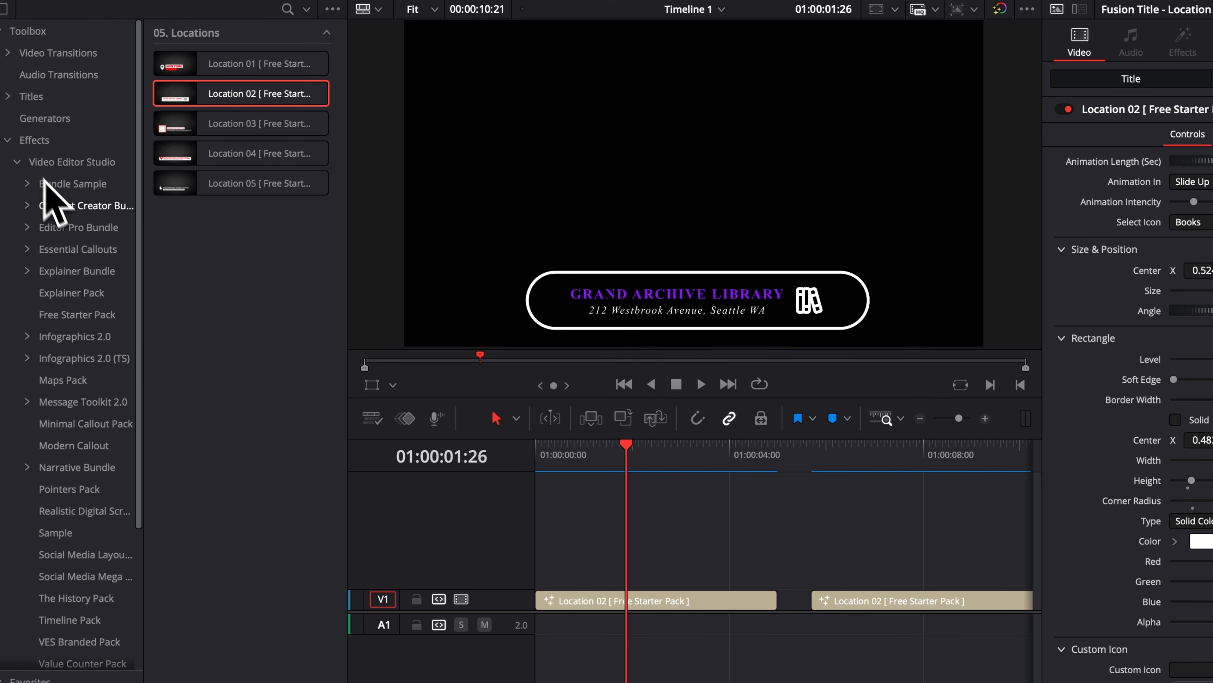
pyautogui.click(59, 320)
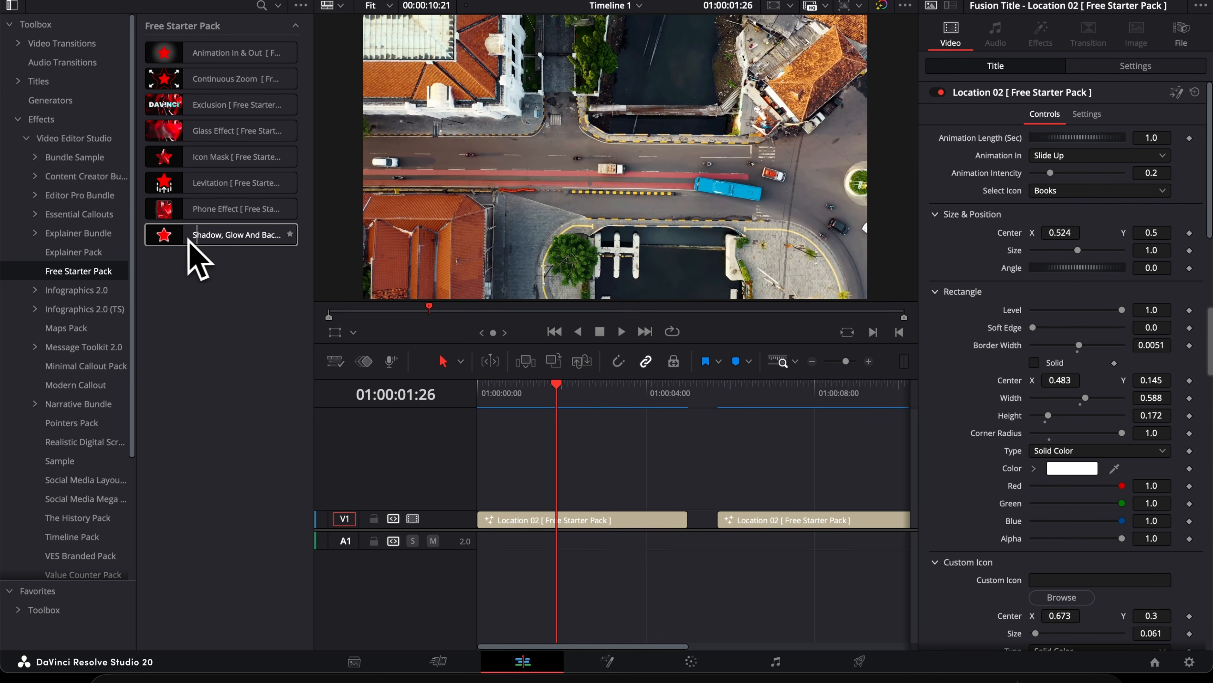
pyautogui.moveTo(250, 239); pyautogui.dragTo(562, 540)
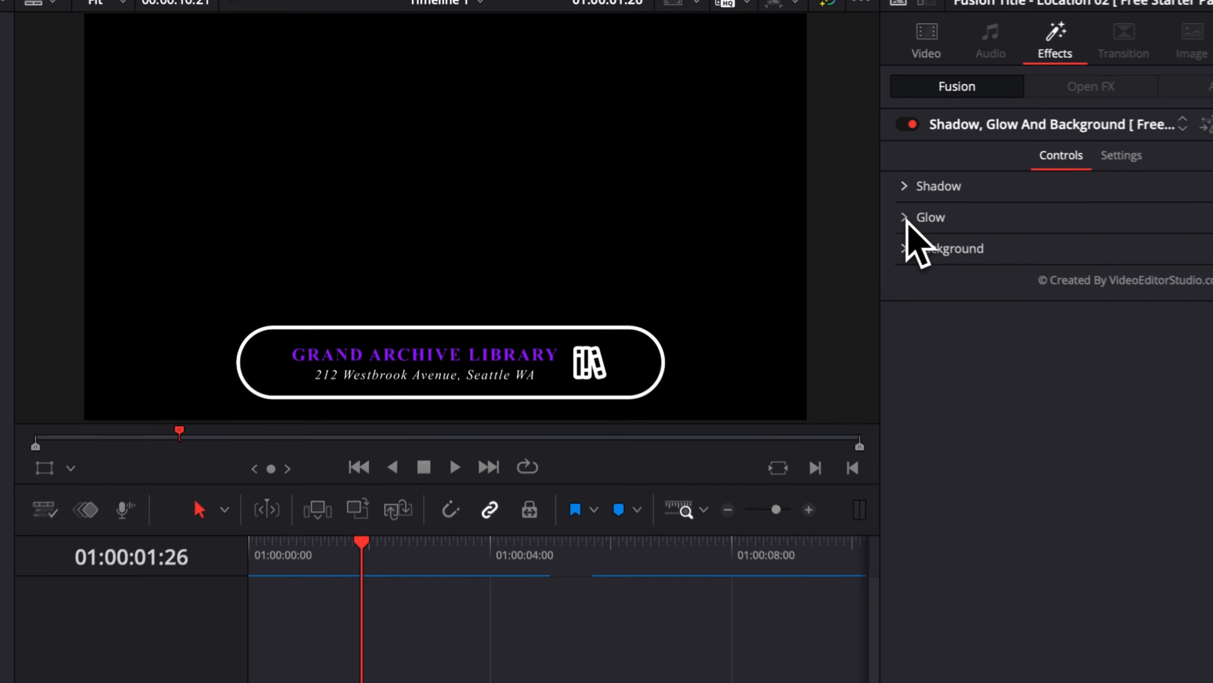
# Set the glow gain of the title's Shadow, Glow And Background effect to 0.748.
pyautogui.click(906, 219)
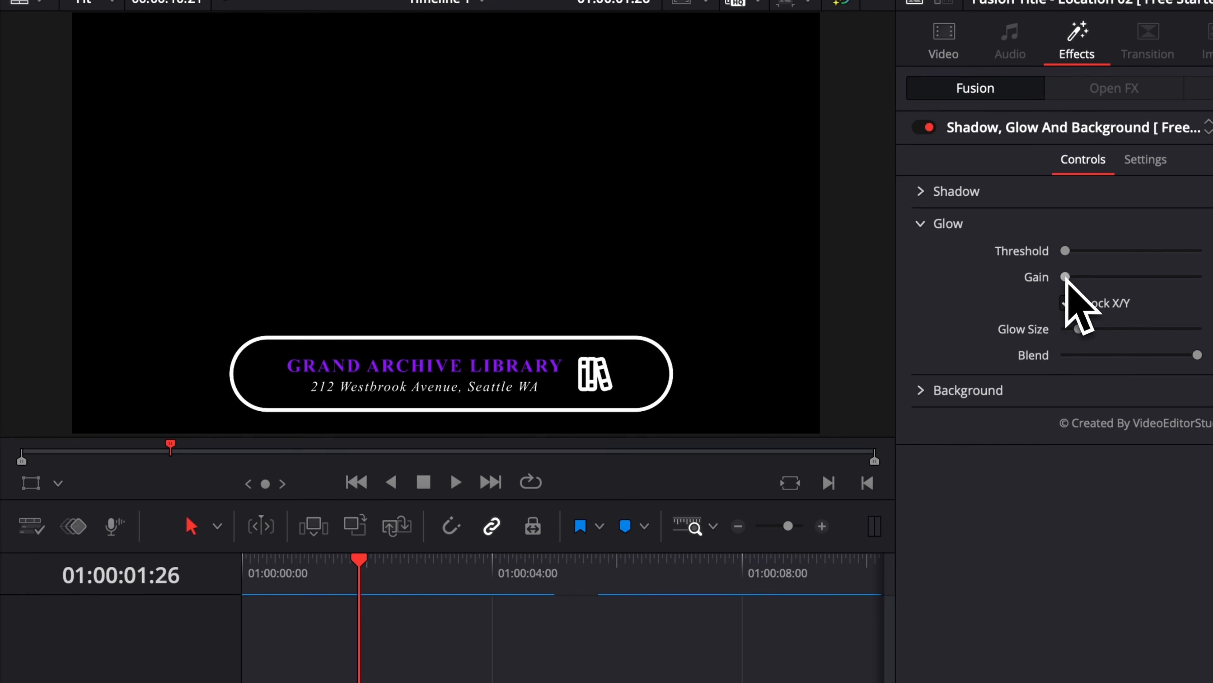
pyautogui.moveTo(1044, 268); pyautogui.dragTo(1001, 261)
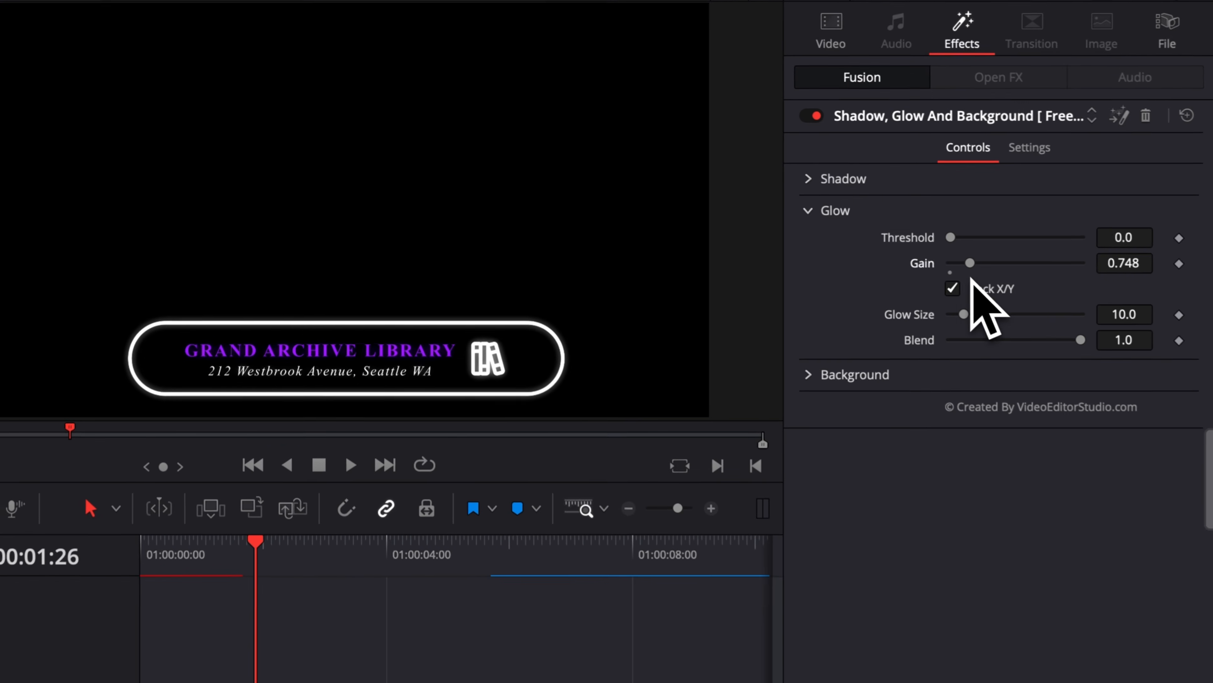
# Set the glow size of the Shadow, Glow And Background effect to 8.7 and fine-tune its glow gain.
pyautogui.moveTo(970, 318); pyautogui.dragTo(990, 293)
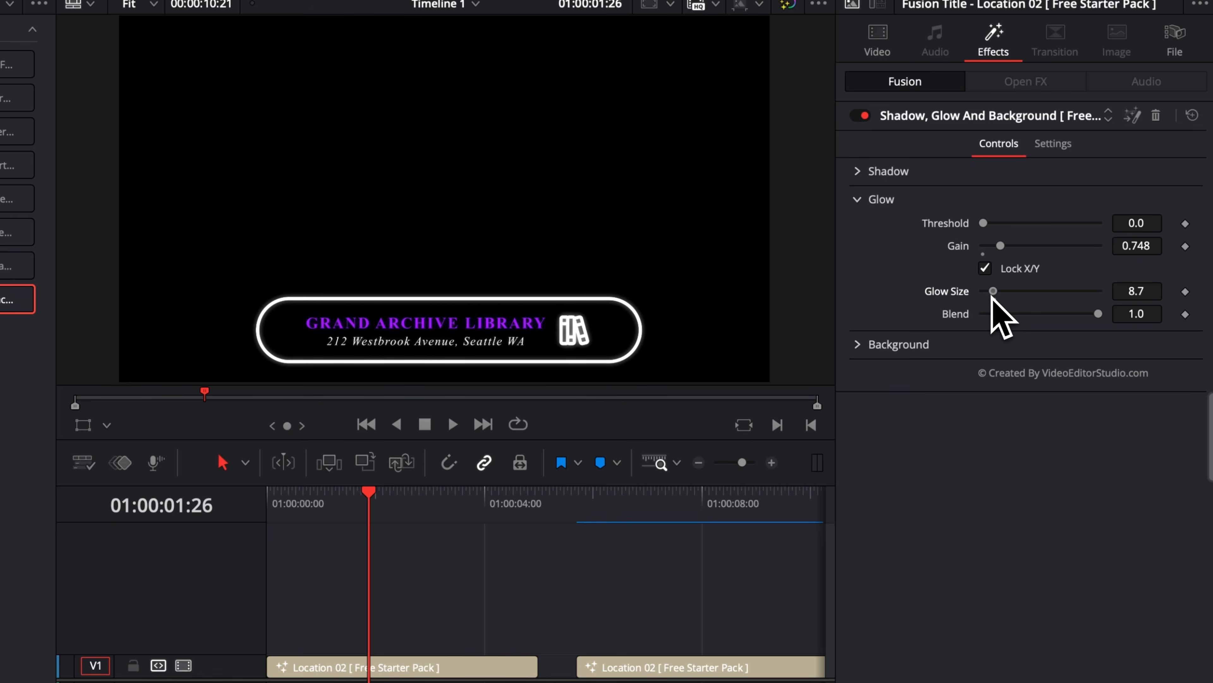
pyautogui.moveTo(1000, 245); pyautogui.dragTo(970, 234)
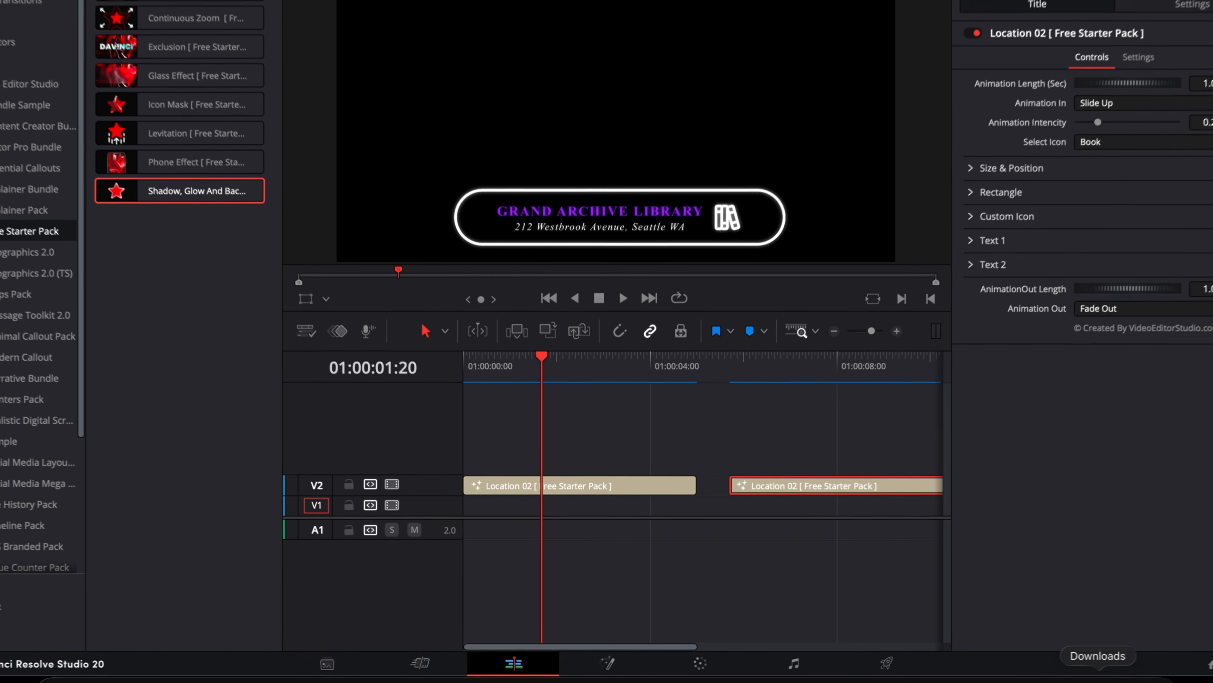
# Place the library chess footage from the Downloads folder on V1 beneath the titles and move the playhead to 01:00:03:17.
pyautogui.click(1100, 679)
pyautogui.moveTo(1108, 644); pyautogui.dragTo(437, 509)
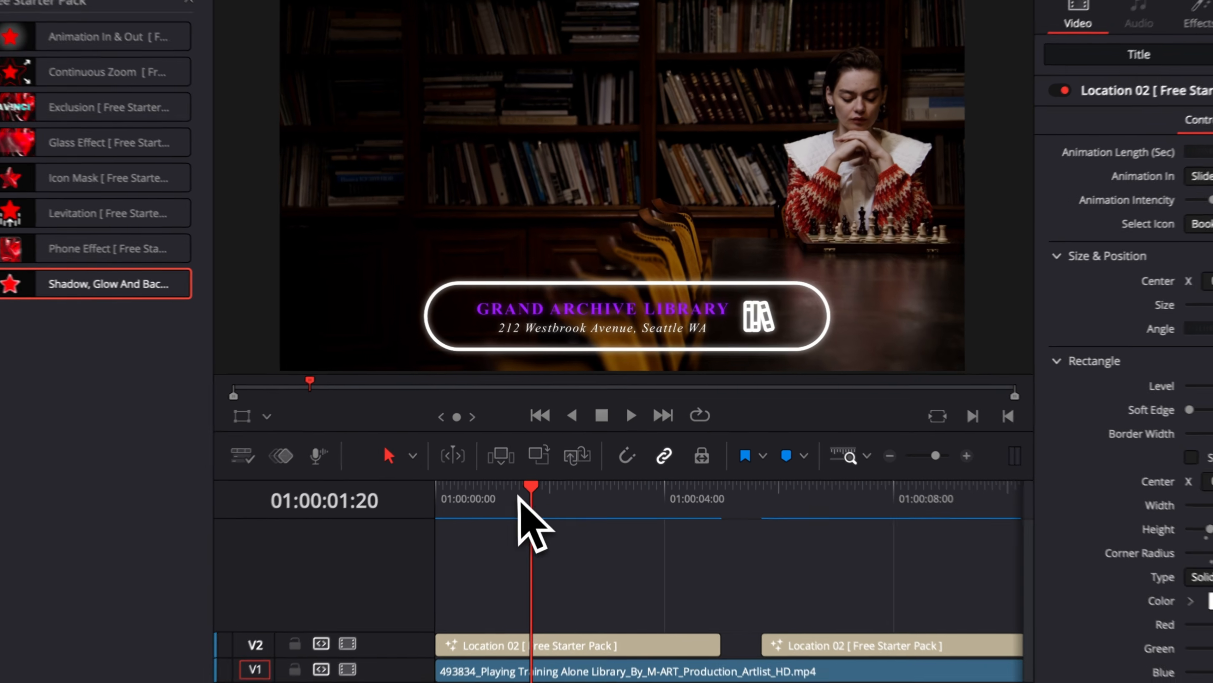
pyautogui.moveTo(524, 489); pyautogui.dragTo(638, 498)
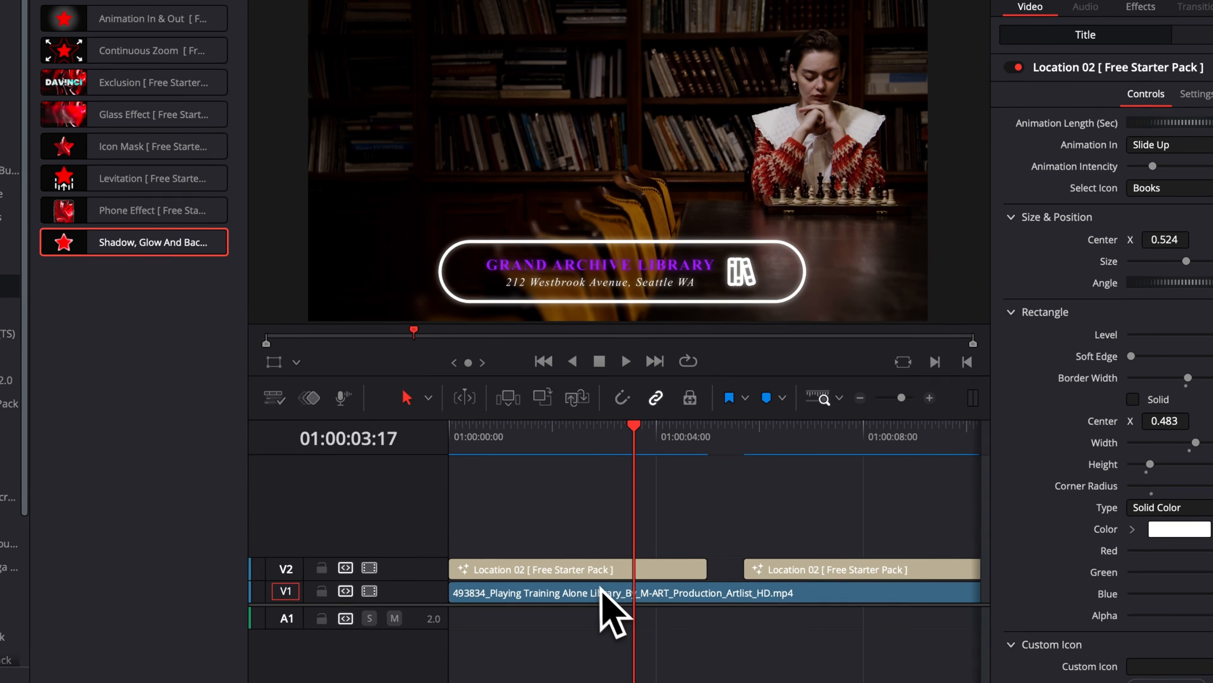
# Set the background opacity of the first Location 02 title's Shadow, Glow And Background effect to 0.685.
pyautogui.click(593, 676)
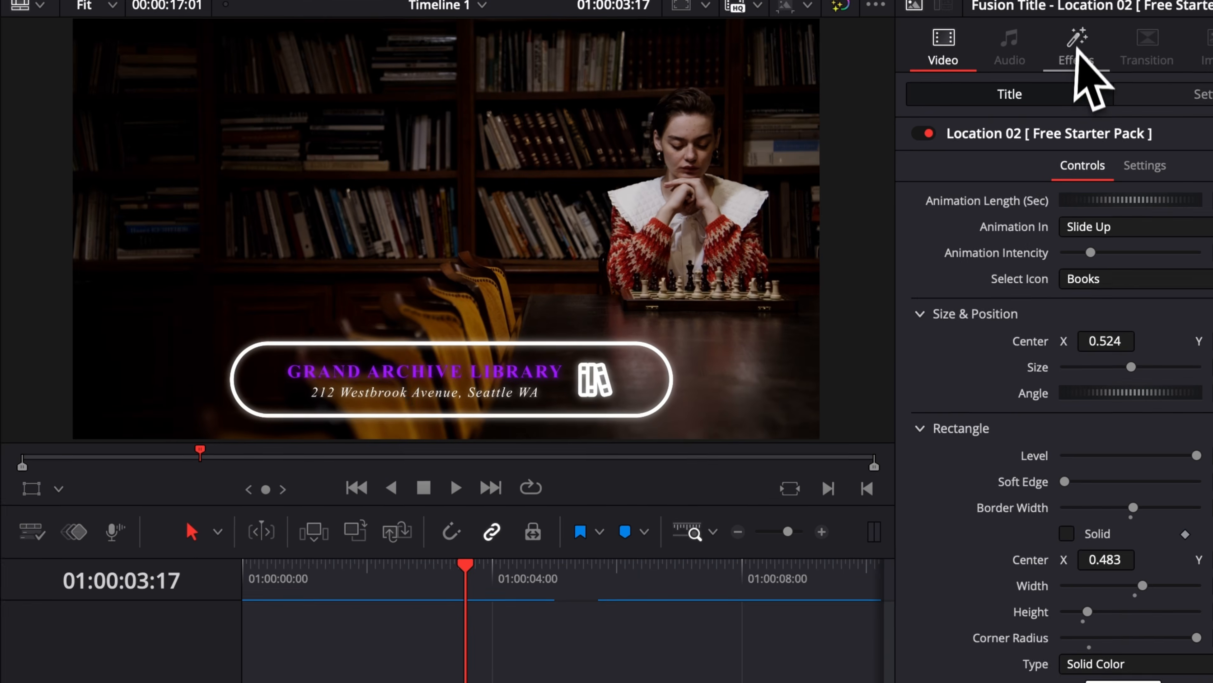
pyautogui.click(1105, 10)
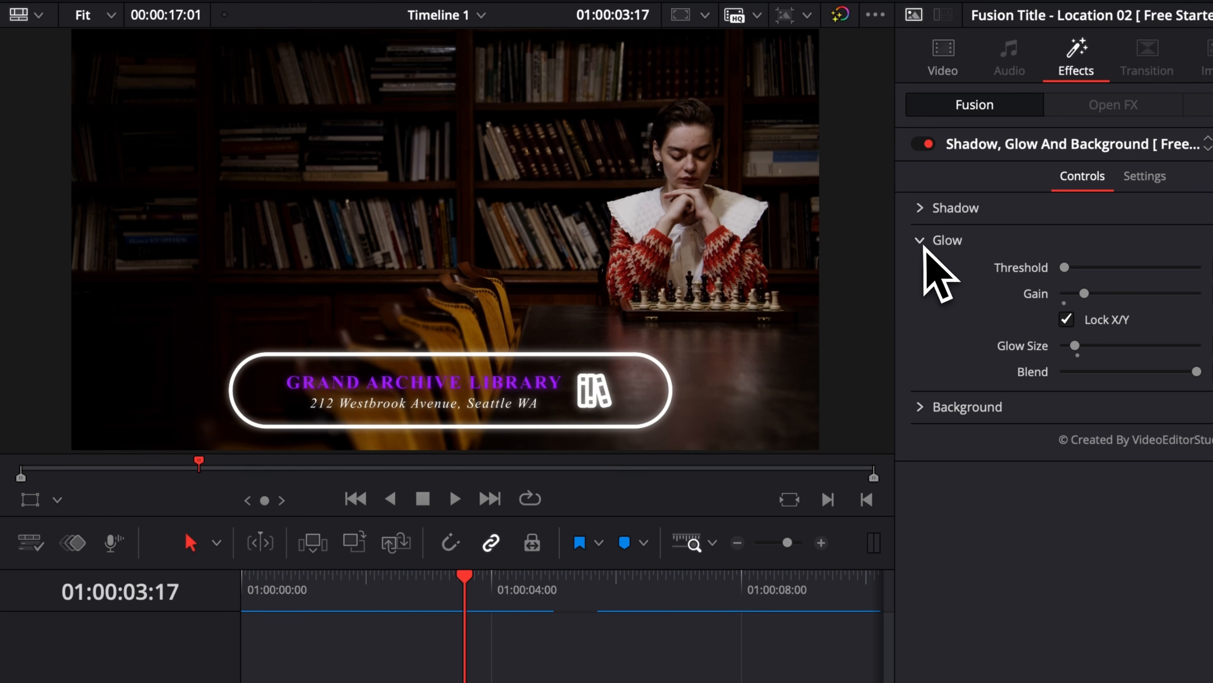
pyautogui.click(923, 244)
pyautogui.click(922, 272)
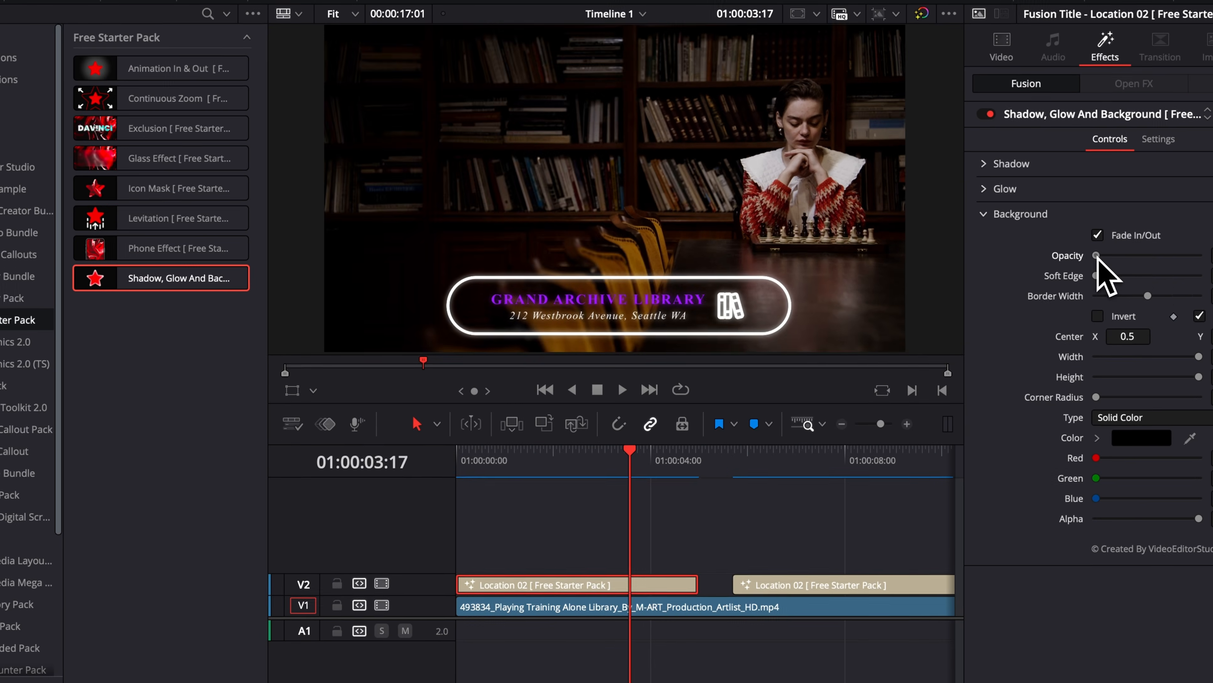
pyautogui.moveTo(1098, 256)
pyautogui.mouseDown()
pyautogui.moveTo(1185, 258)
pyautogui.moveTo(1076, 270)
pyautogui.moveTo(1184, 260)
pyautogui.moveTo(1155, 281)
pyautogui.moveTo(1083, 289)
pyautogui.moveTo(1178, 295)
pyautogui.moveTo(1197, 259)
pyautogui.moveTo(989, 262)
pyautogui.moveTo(1089, 257)
pyautogui.mouseUp()
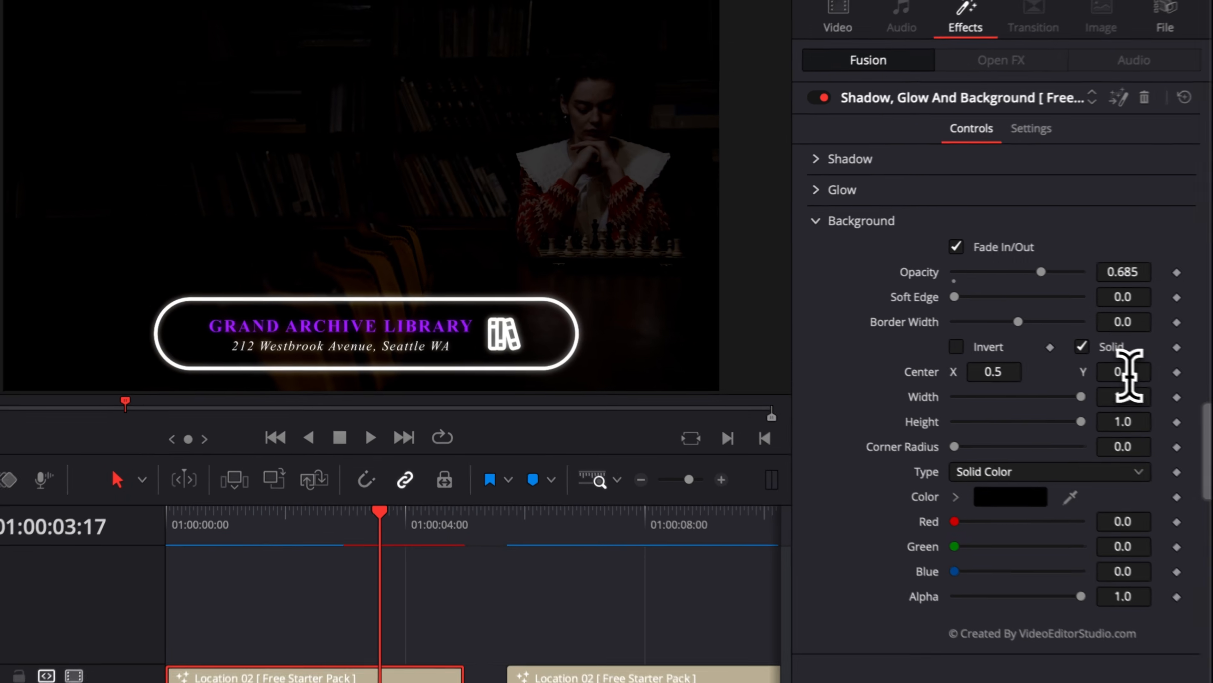
# Set the effect background's center Y to -0.216 and its soft edge to 0.085, and preview the title's animation.
pyautogui.moveTo(1141, 355); pyautogui.dragTo(1060, 355)
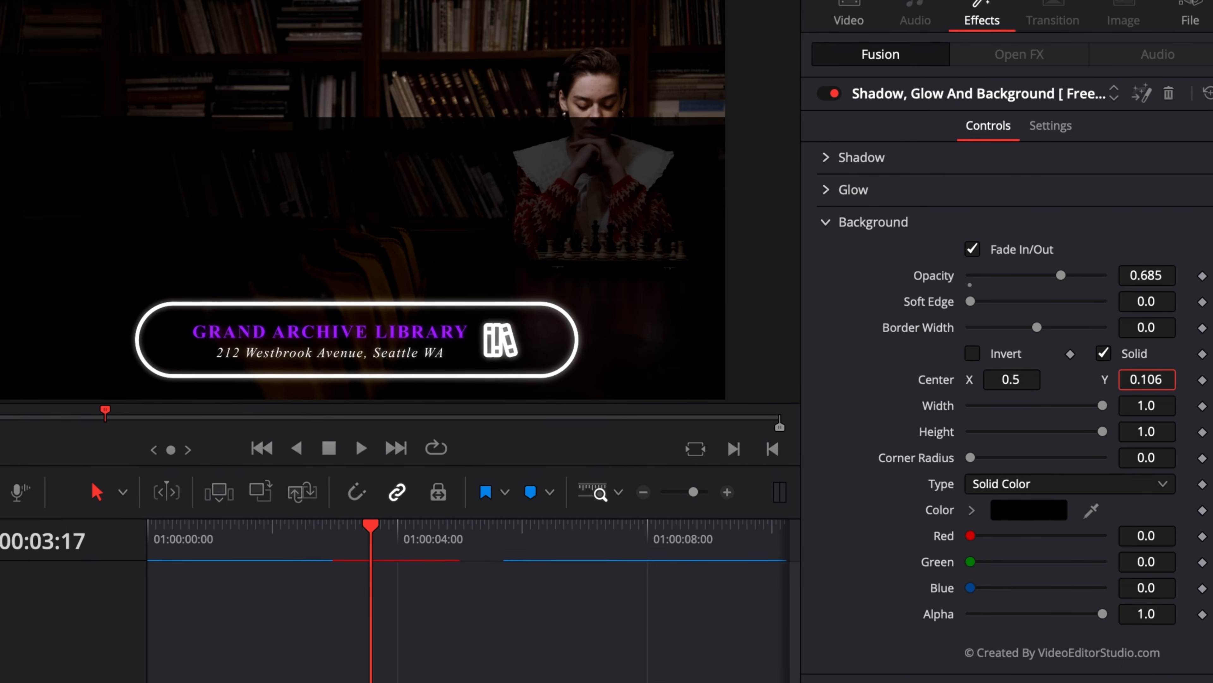
pyautogui.moveTo(1146, 380); pyautogui.dragTo(1084, 380)
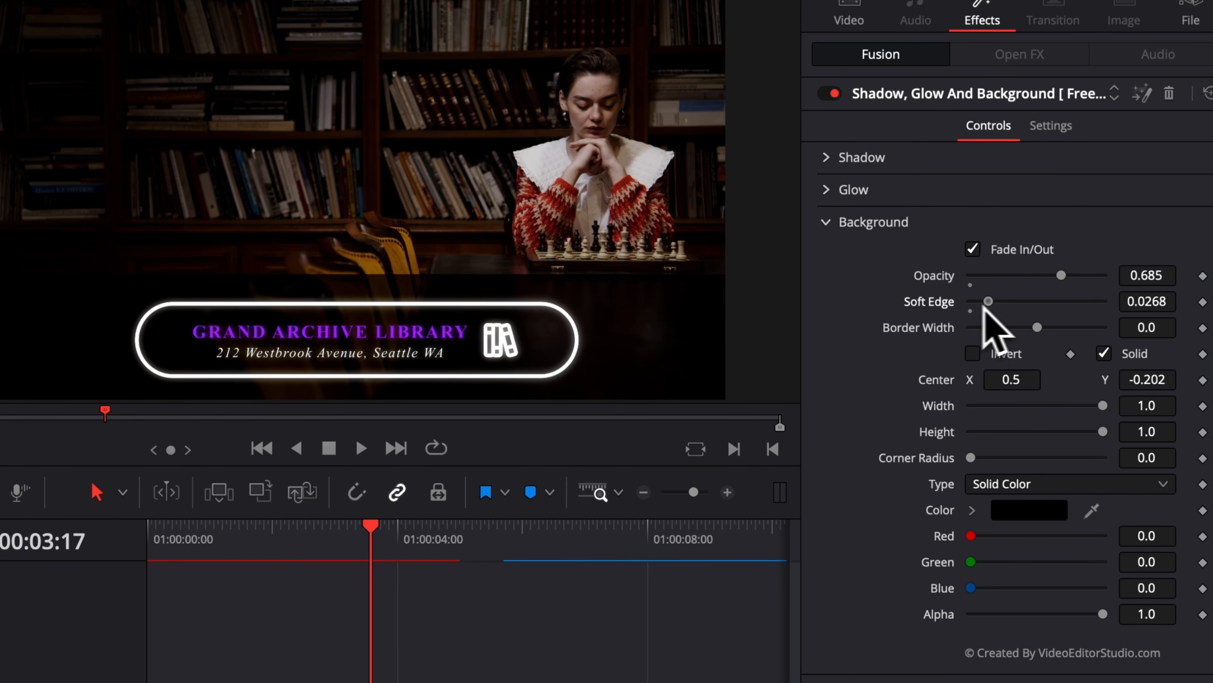
pyautogui.moveTo(984, 307); pyautogui.dragTo(374, 296)
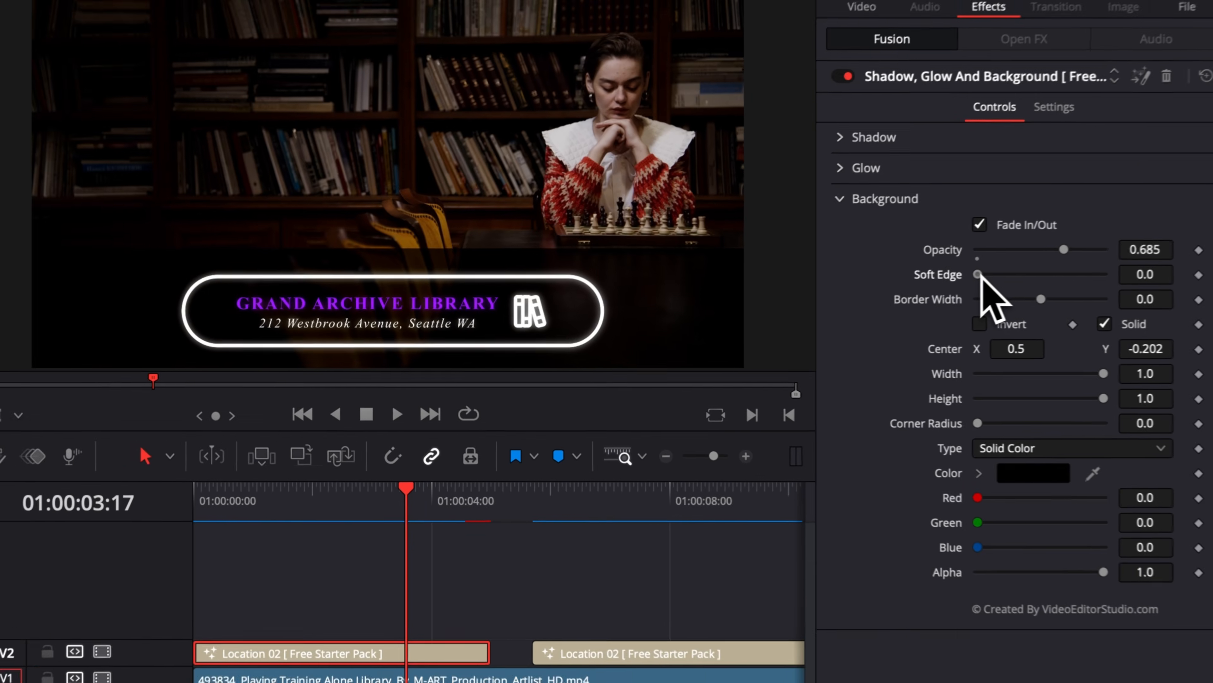
pyautogui.moveTo(1033, 233); pyautogui.dragTo(1065, 233)
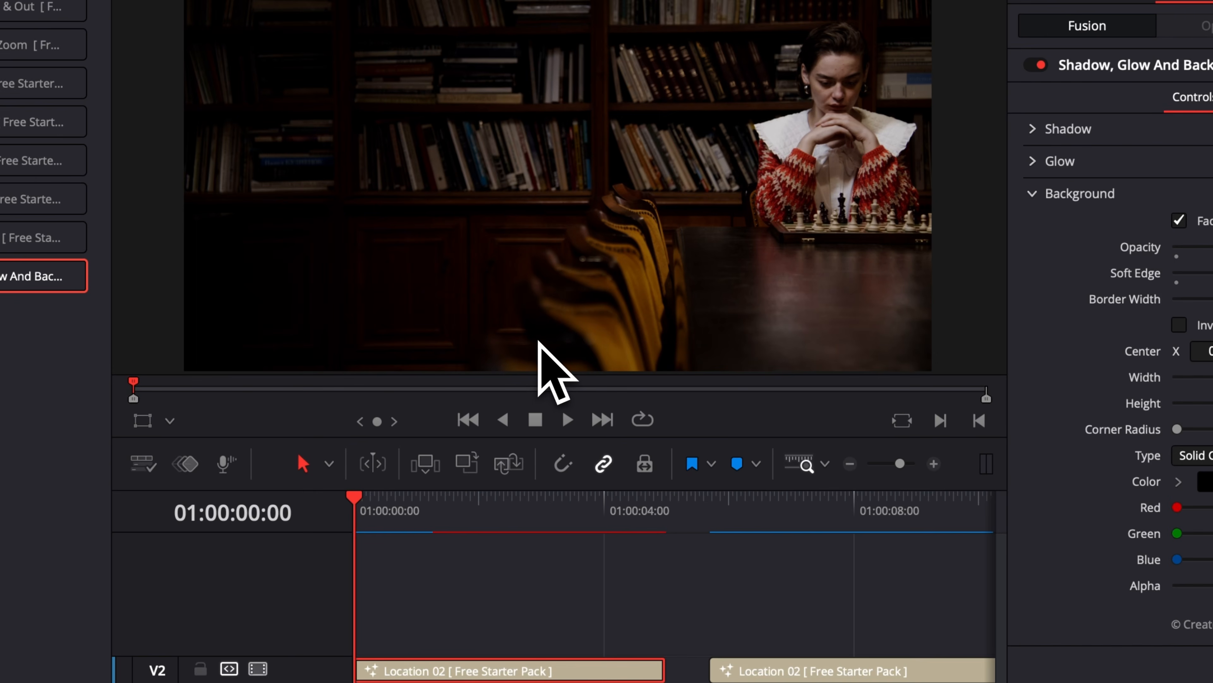
pyautogui.press('space')
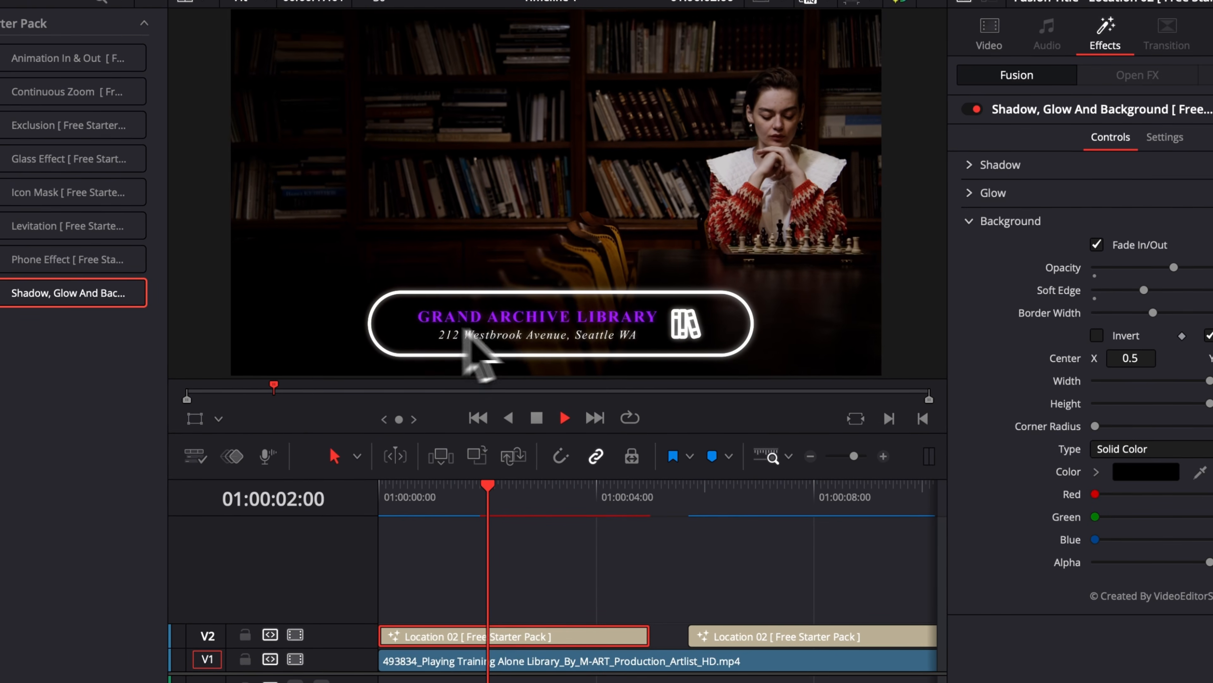
pyautogui.press('space')
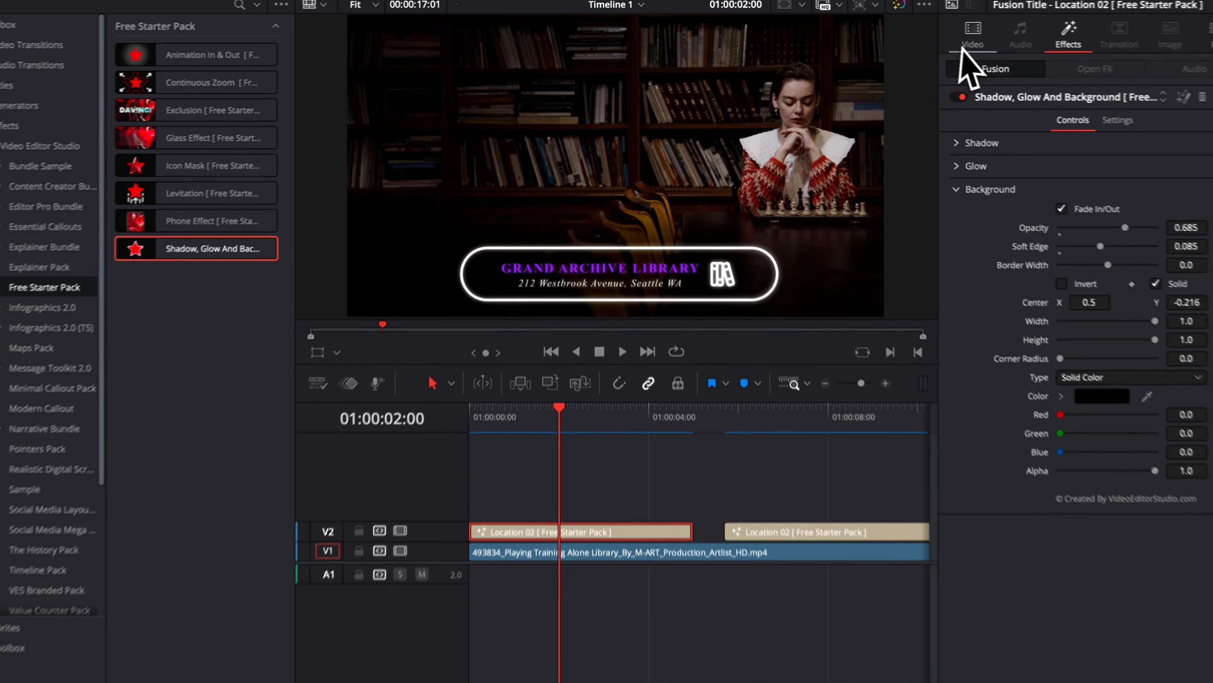
# Reduce the overall size of the first Location 02 title and play the timeline from the start.
pyautogui.click(951, 38)
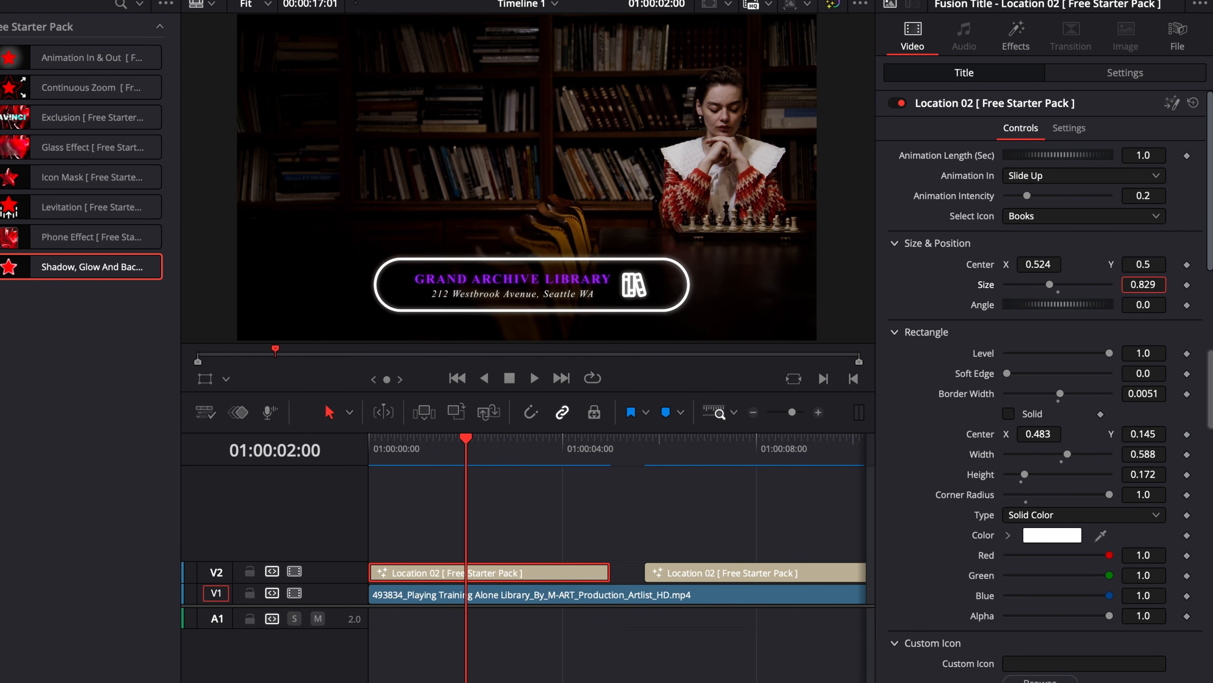
pyautogui.moveTo(1143, 284); pyautogui.dragTo(1121, 284)
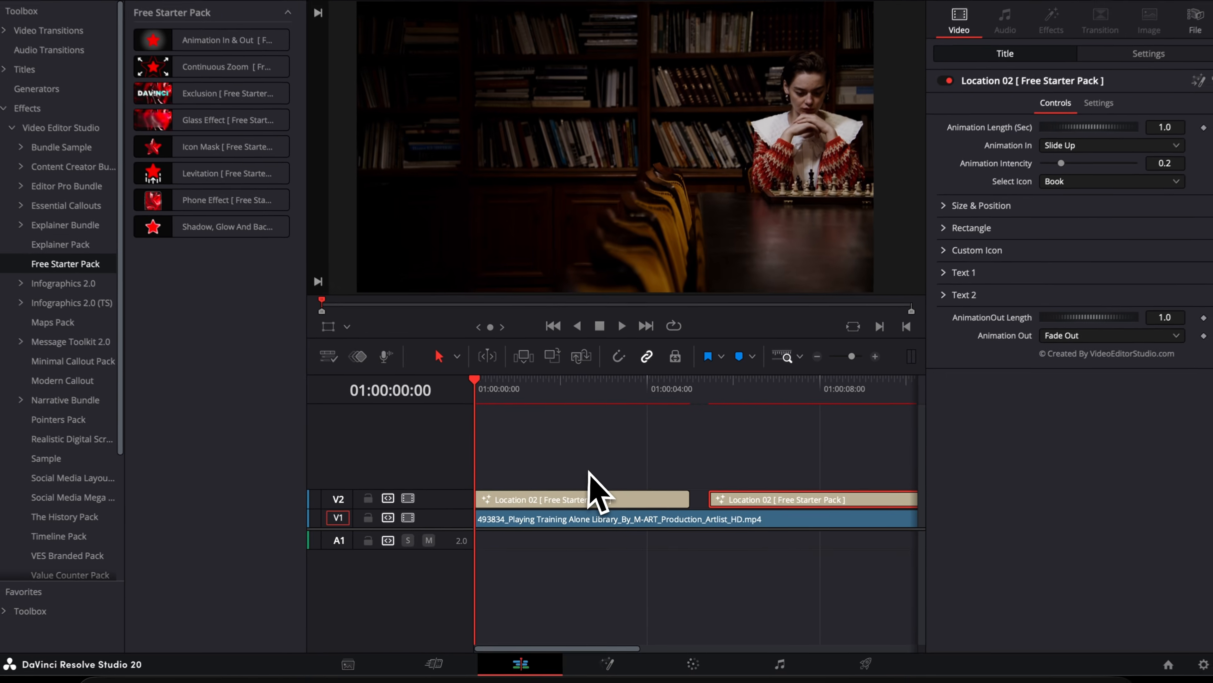
pyautogui.press('space')
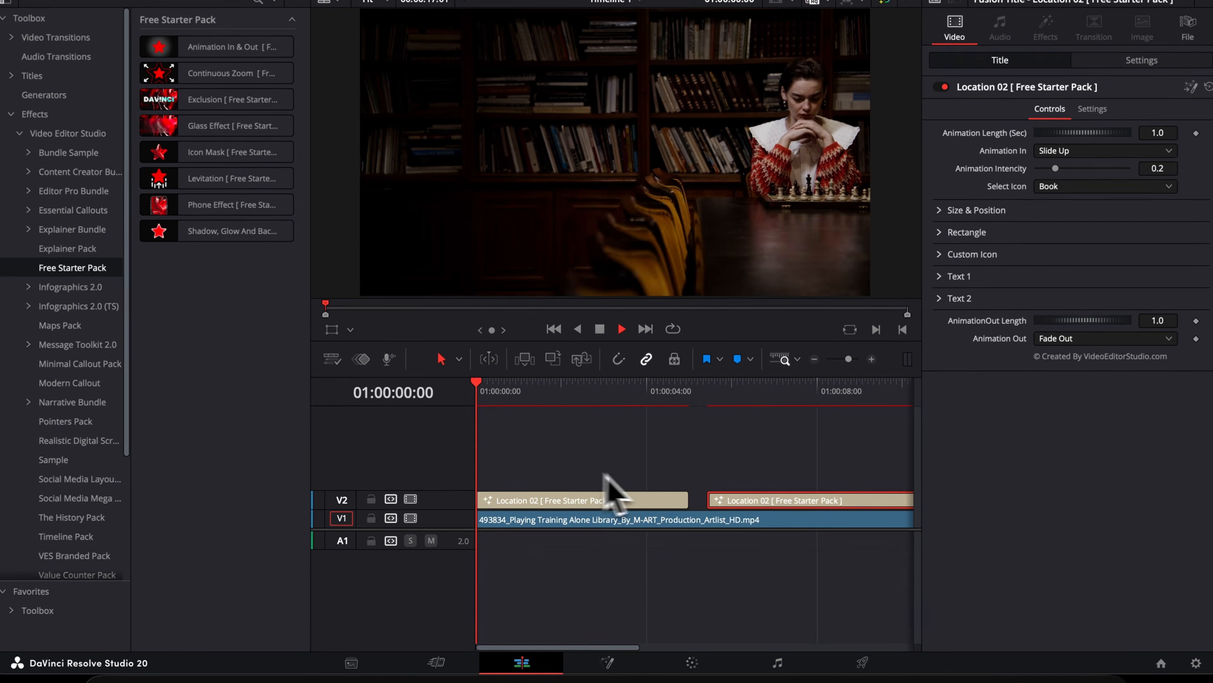
pyautogui.press('space')
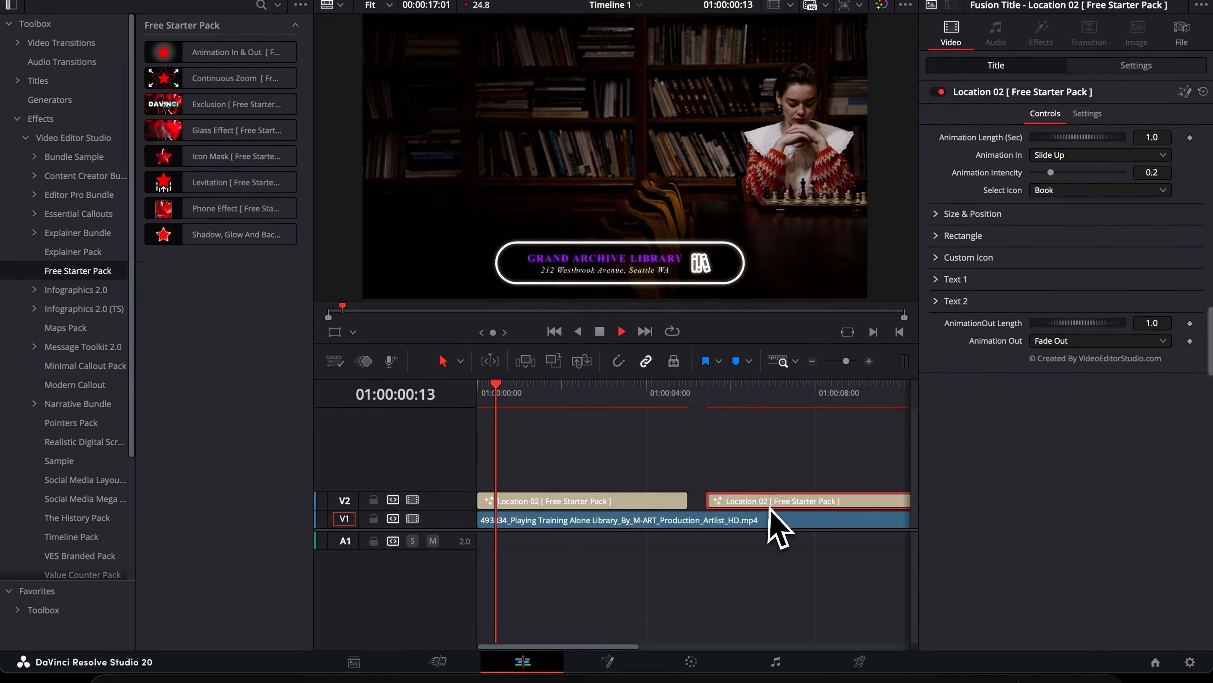